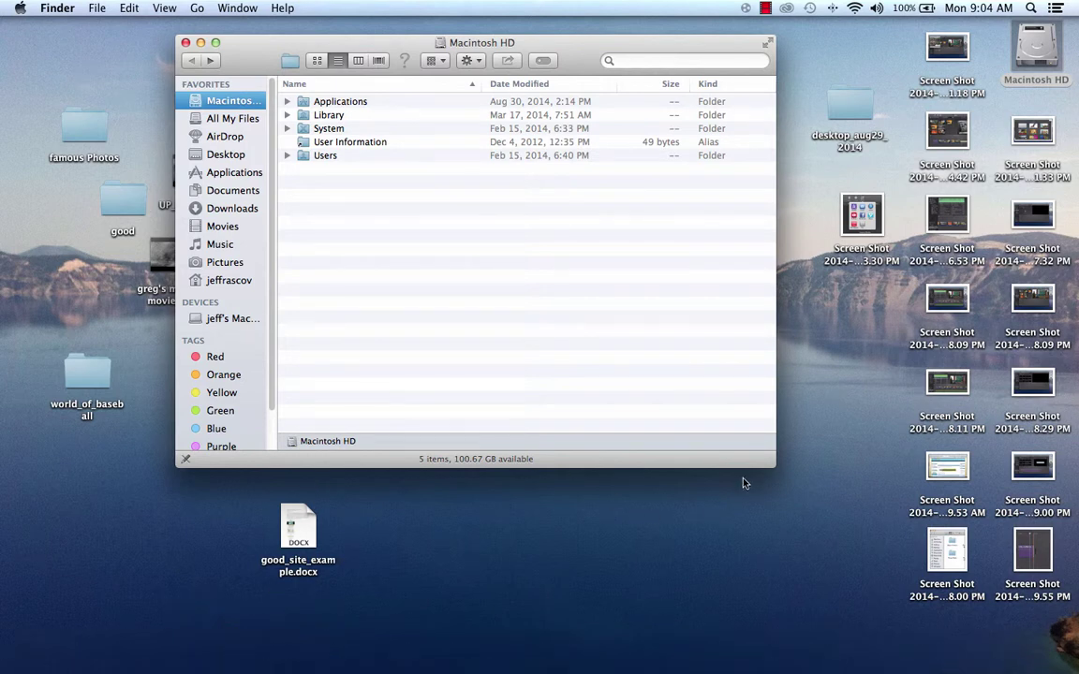
Enlarge the Macintosh HD window and move it slightly toward the folders on the desktop
drag(773, 465, 904, 596)
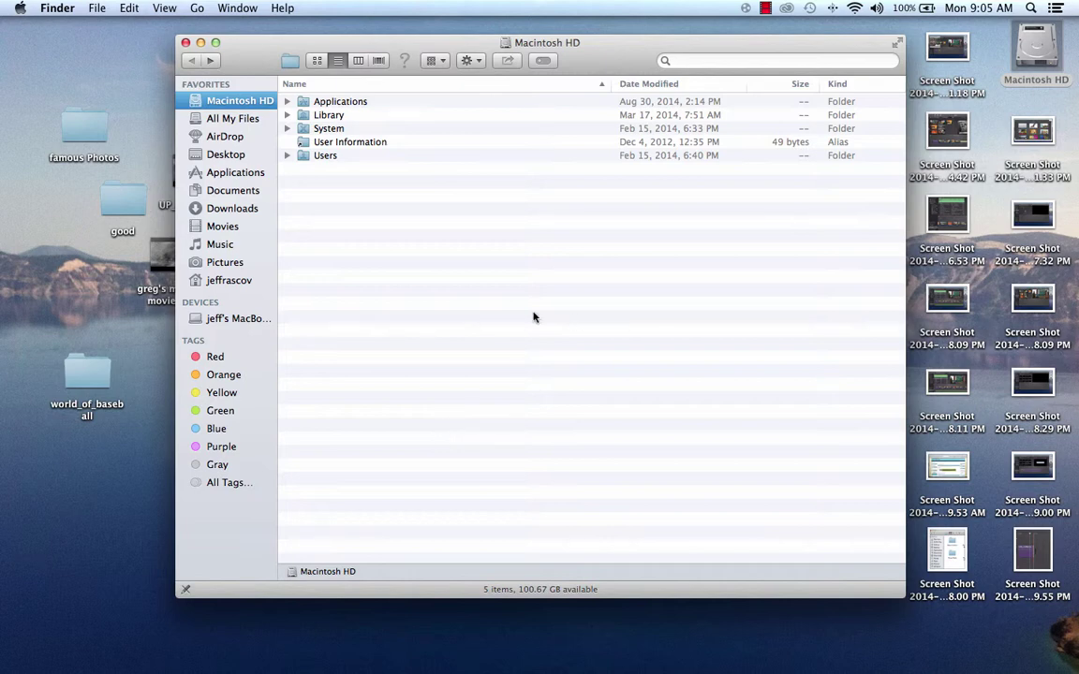
drag(280, 42, 258, 44)
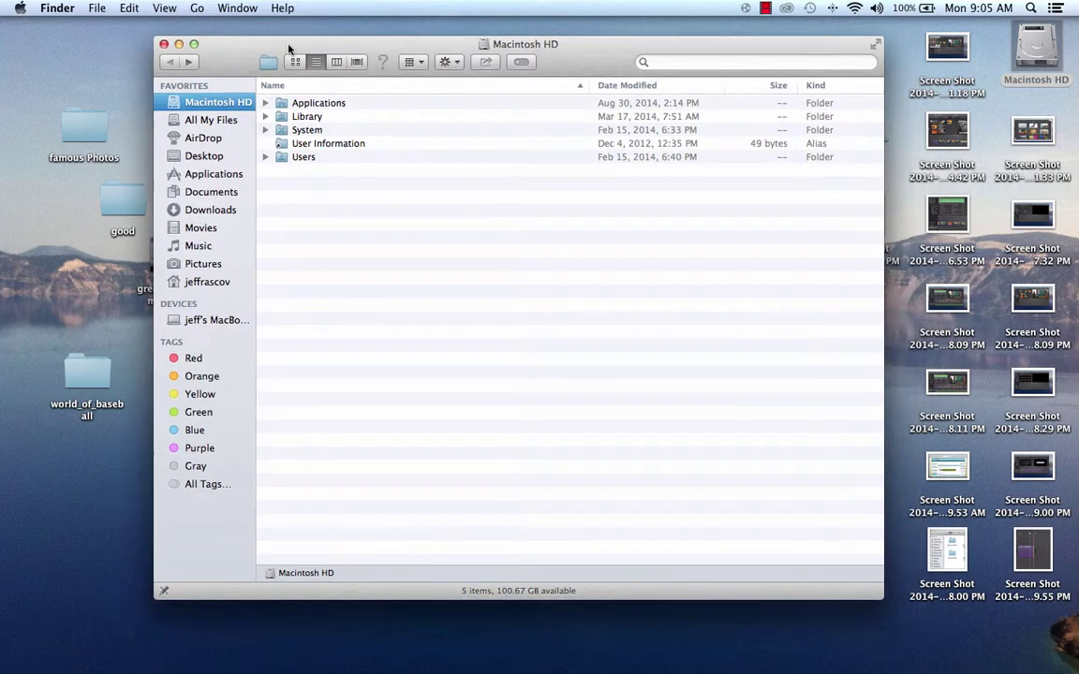
View photo7.jpg from the desktop's world_of_baseball folder, quit the image viewer and close the folder window
double_click(94, 375)
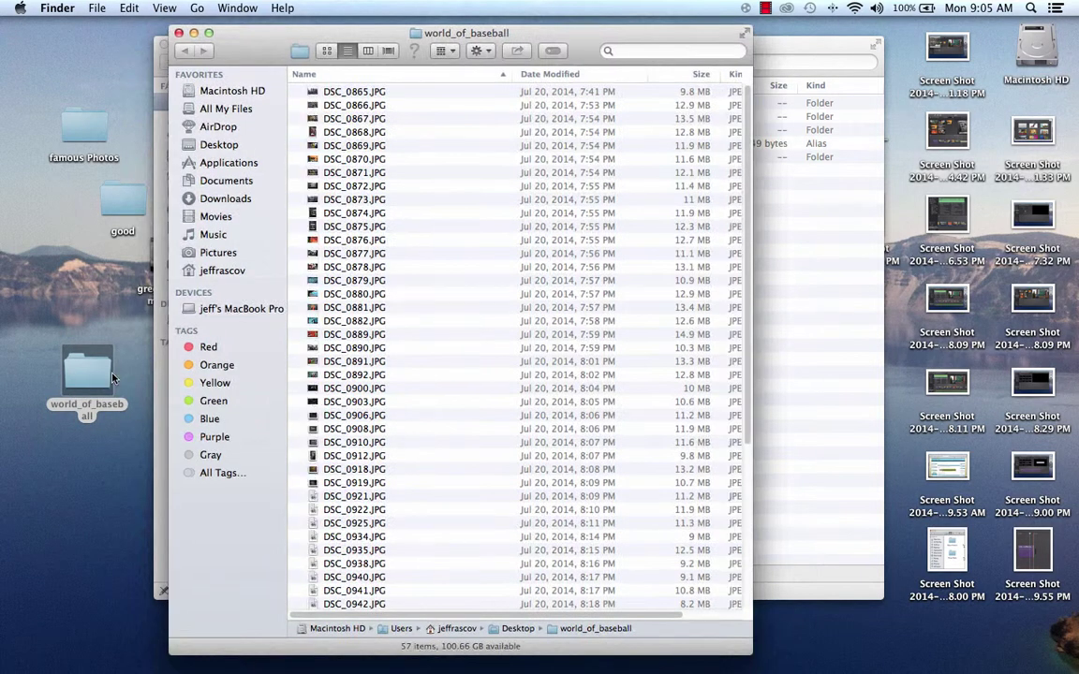
scroll(450, 236, down, 5)
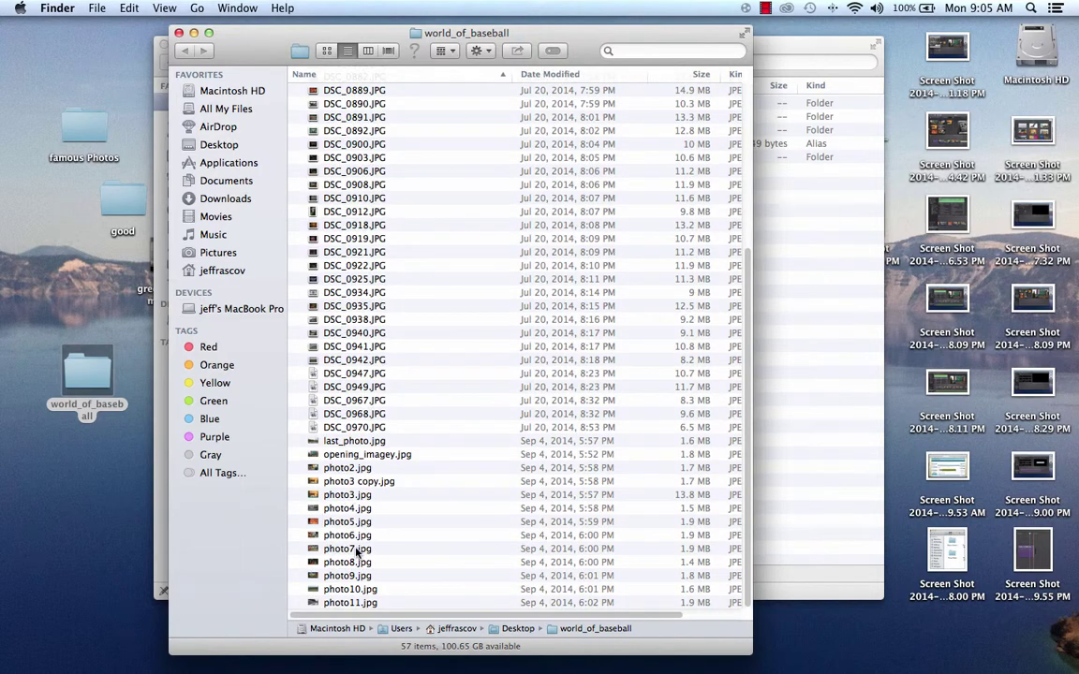
click(356, 550)
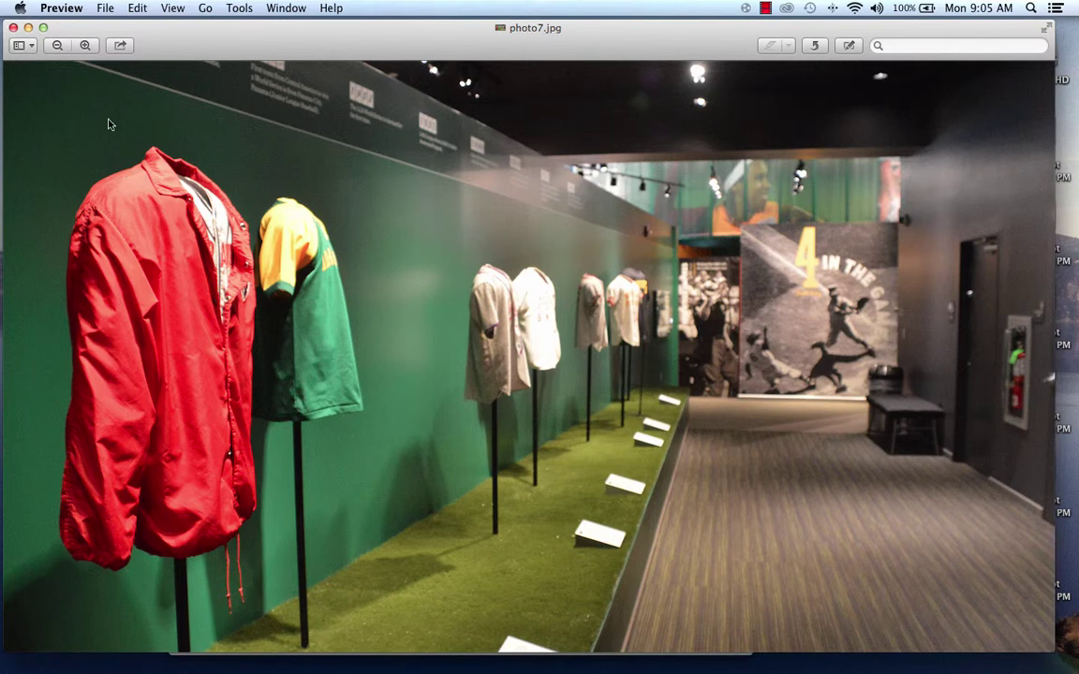
click(64, 10)
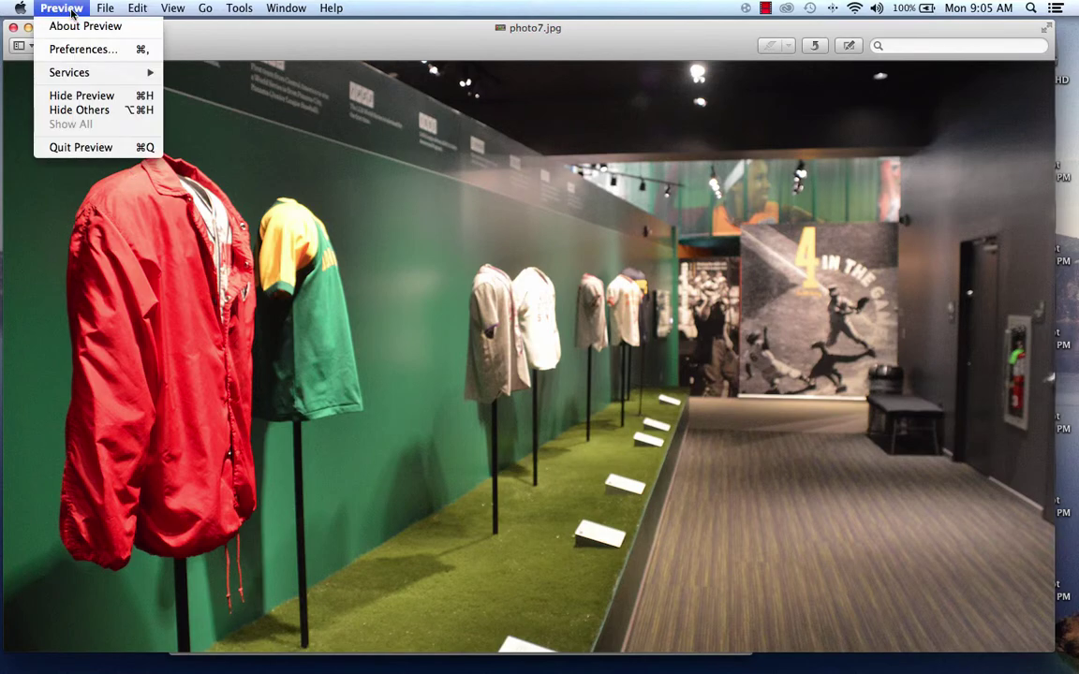
click(93, 145)
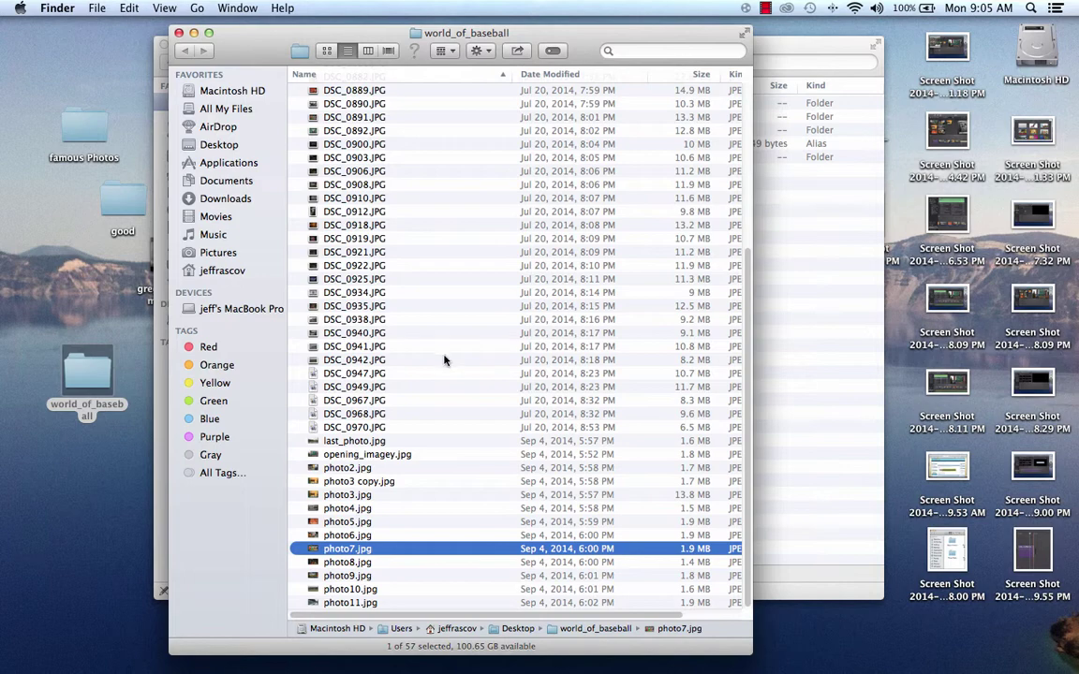
click(179, 34)
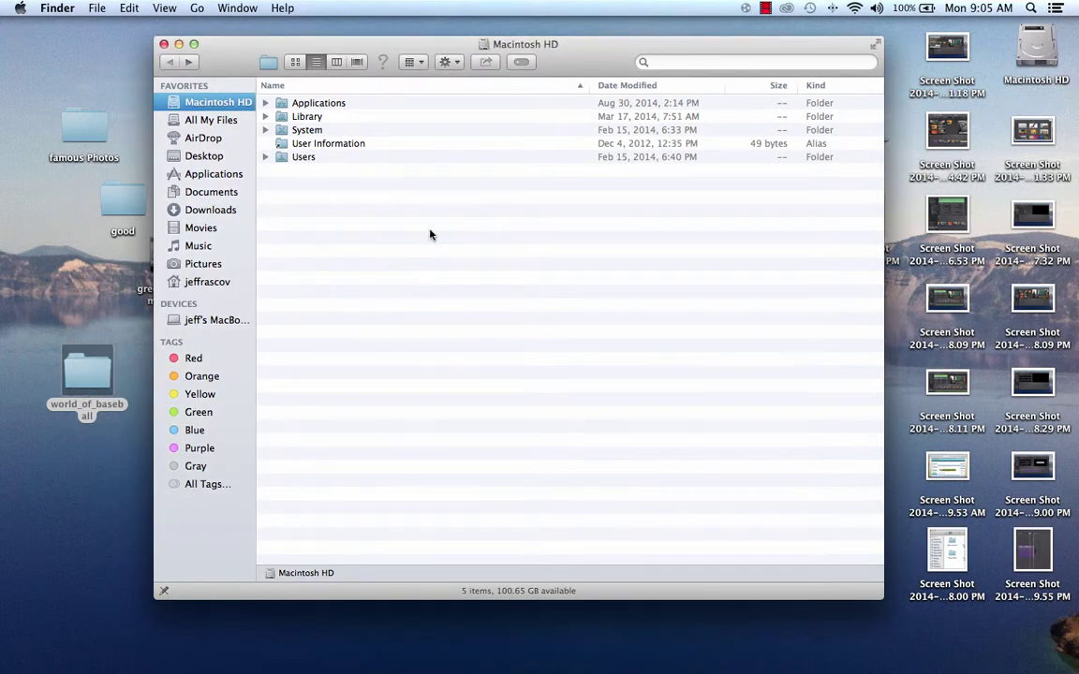
Switch to iTunes and decline the download of the new version
mouse_move(549, 655)
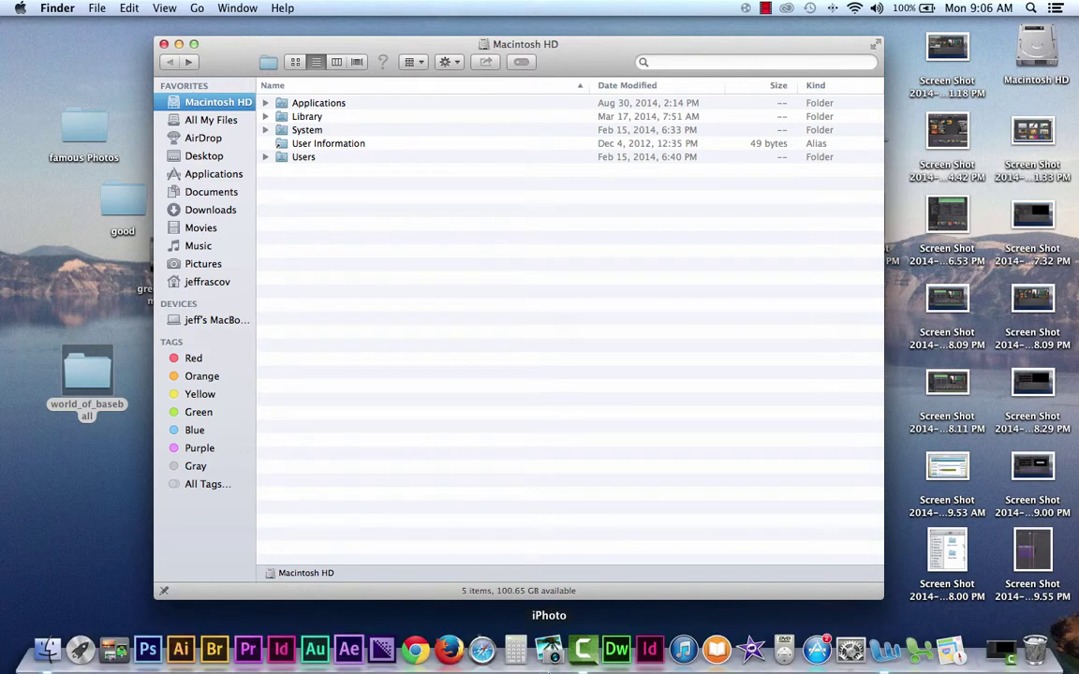
click(682, 651)
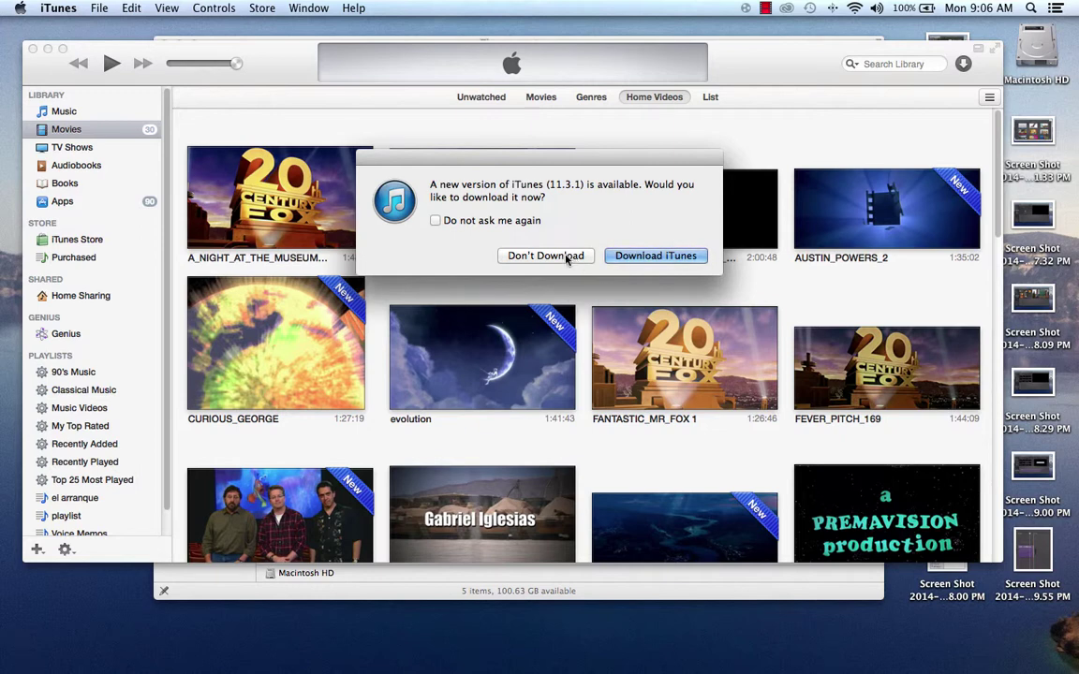
click(570, 255)
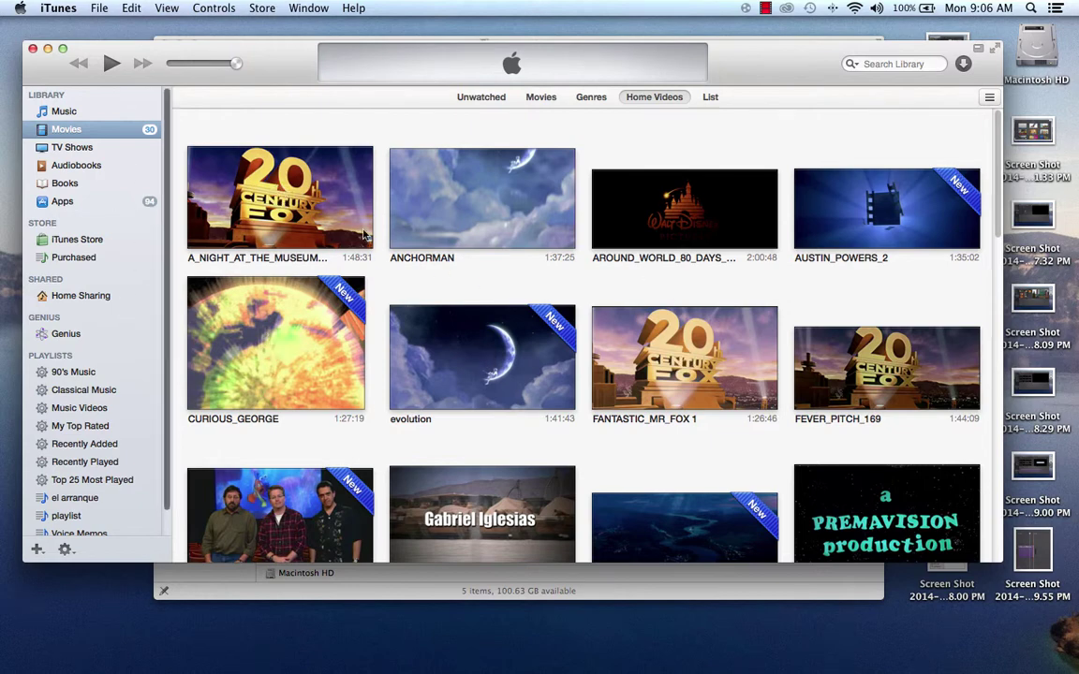
Look through the song list of the music library for a track to use, and quit iTunes
click(60, 110)
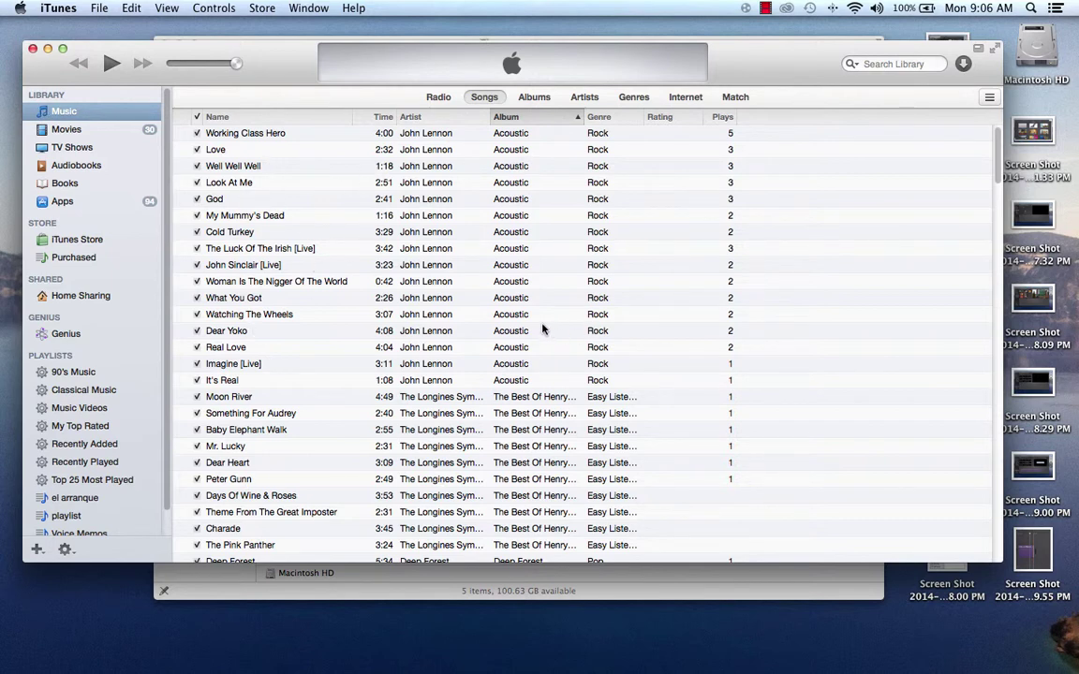
scroll(662, 306, down, 15)
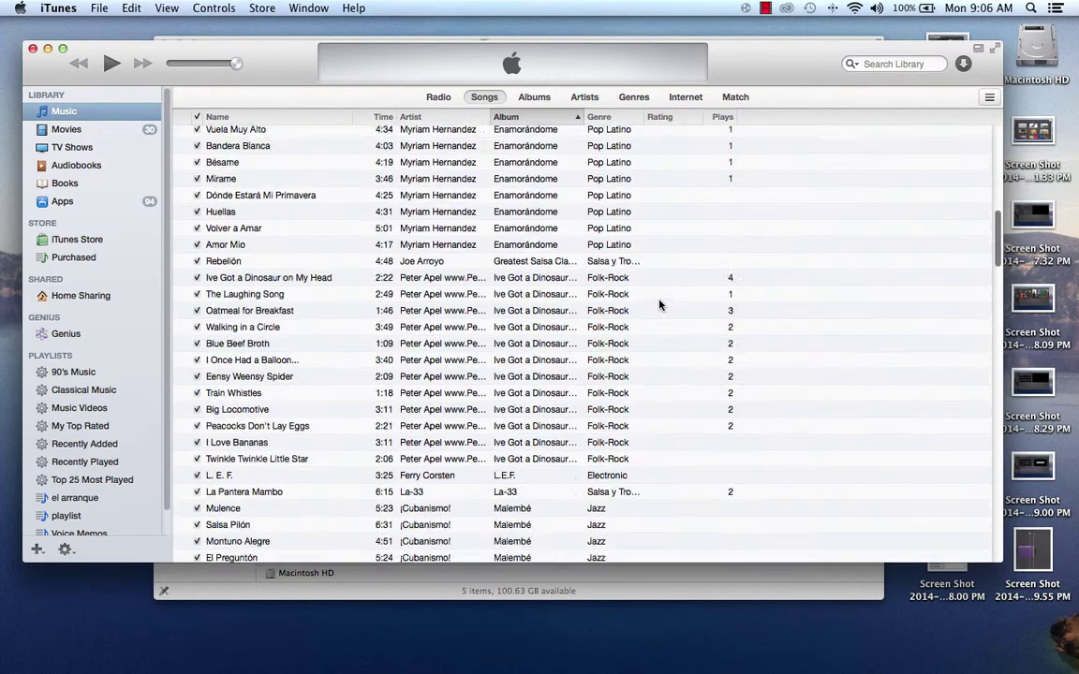
scroll(660, 304, down, 20)
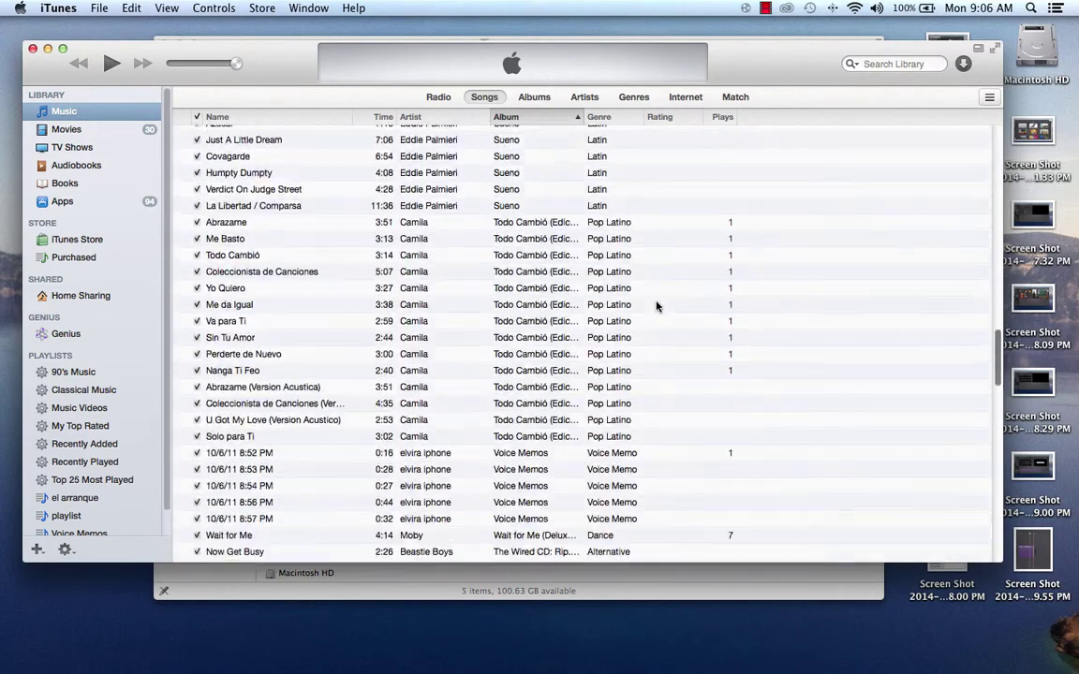
scroll(656, 307, down, 10)
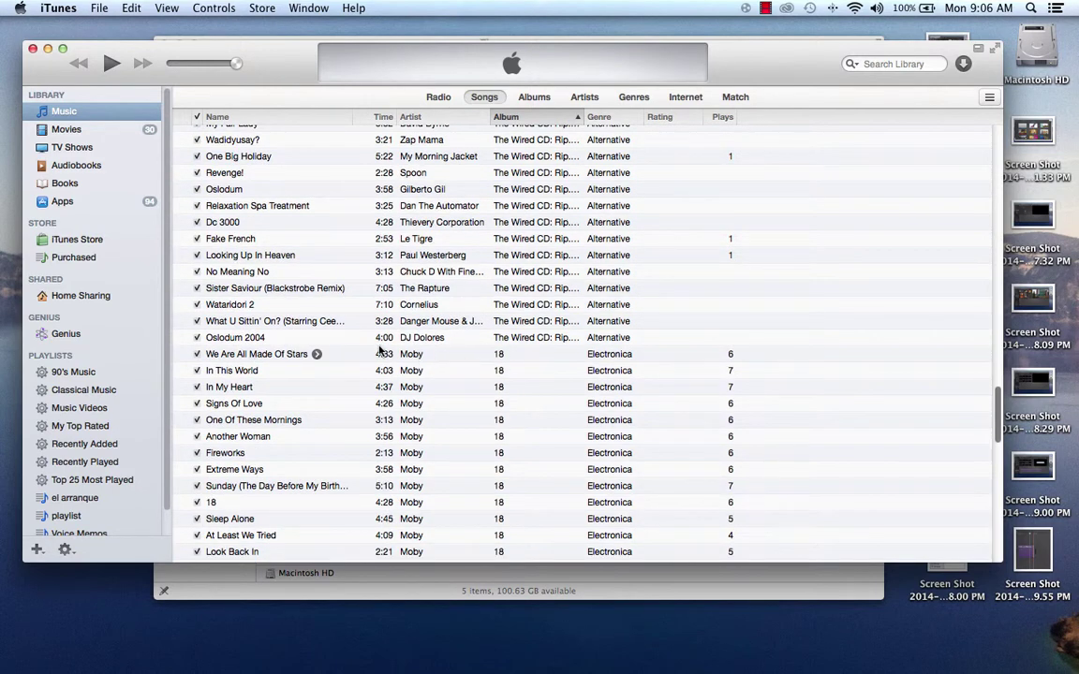
scroll(426, 352, up, 2)
scroll(431, 351, up, 2)
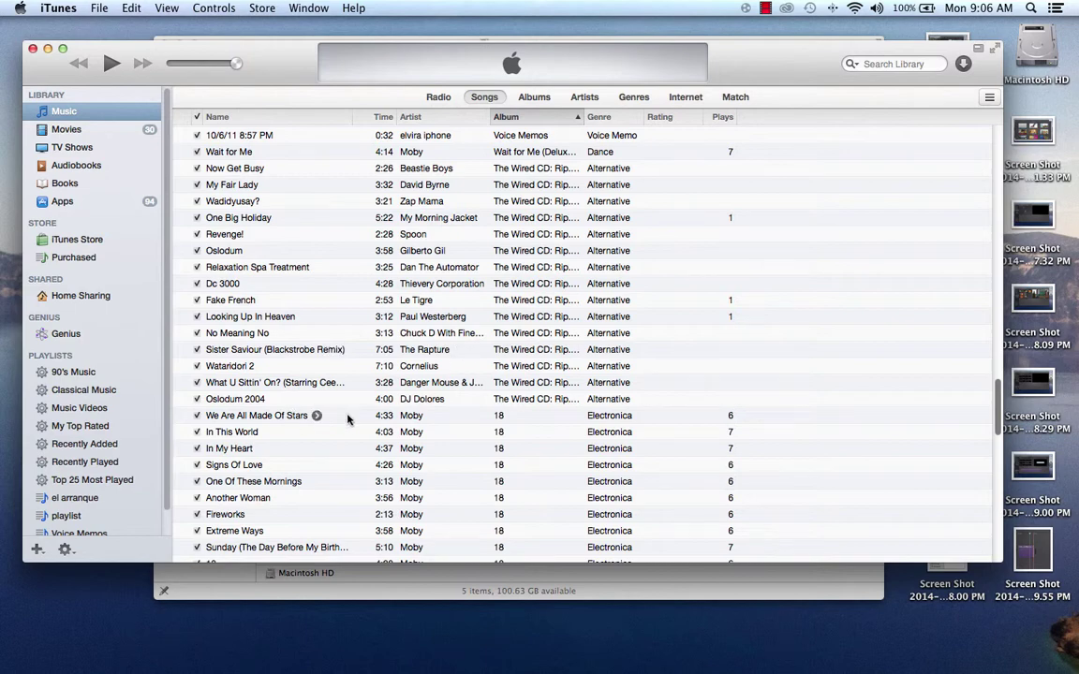
scroll(477, 410, down, 3)
scroll(477, 410, down, 5)
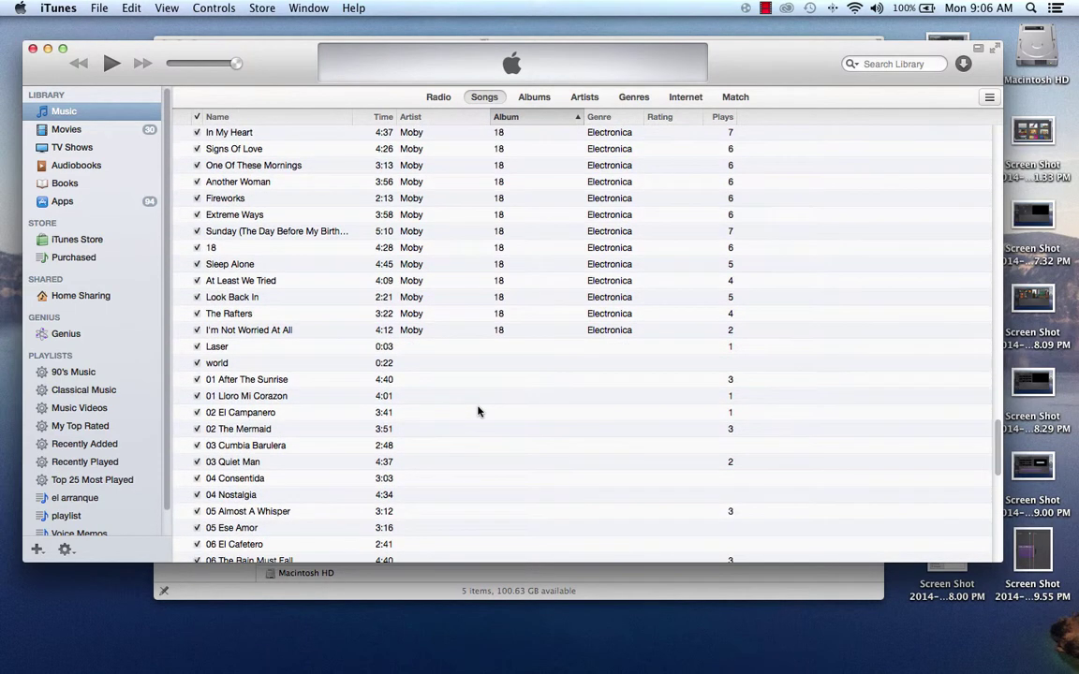
scroll(388, 253, up, 3)
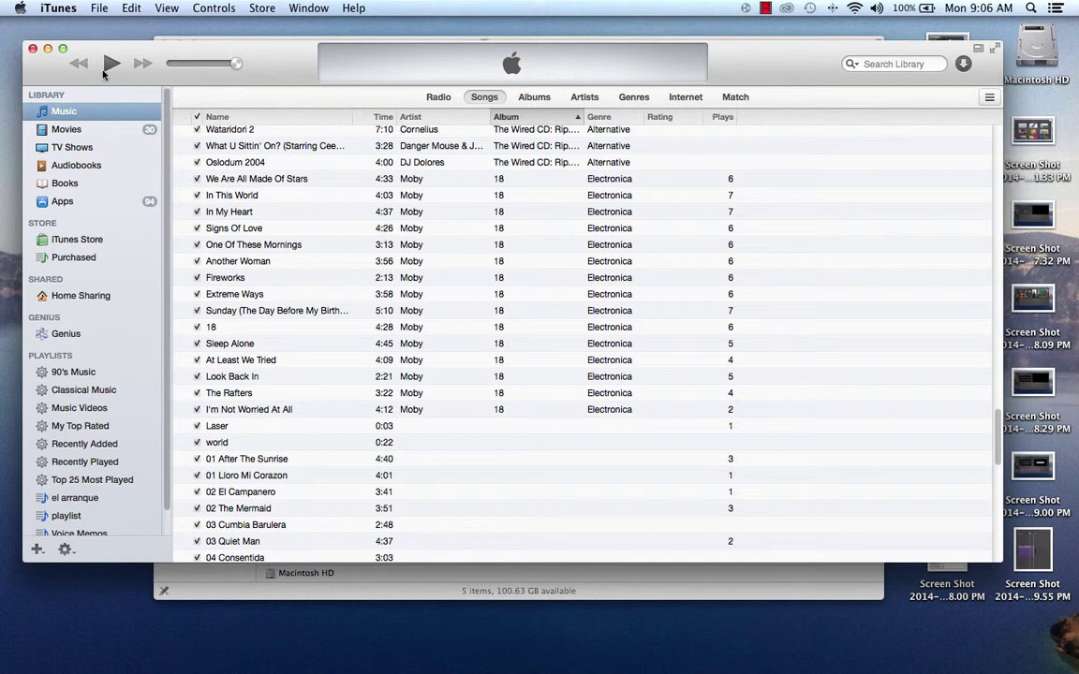
click(60, 8)
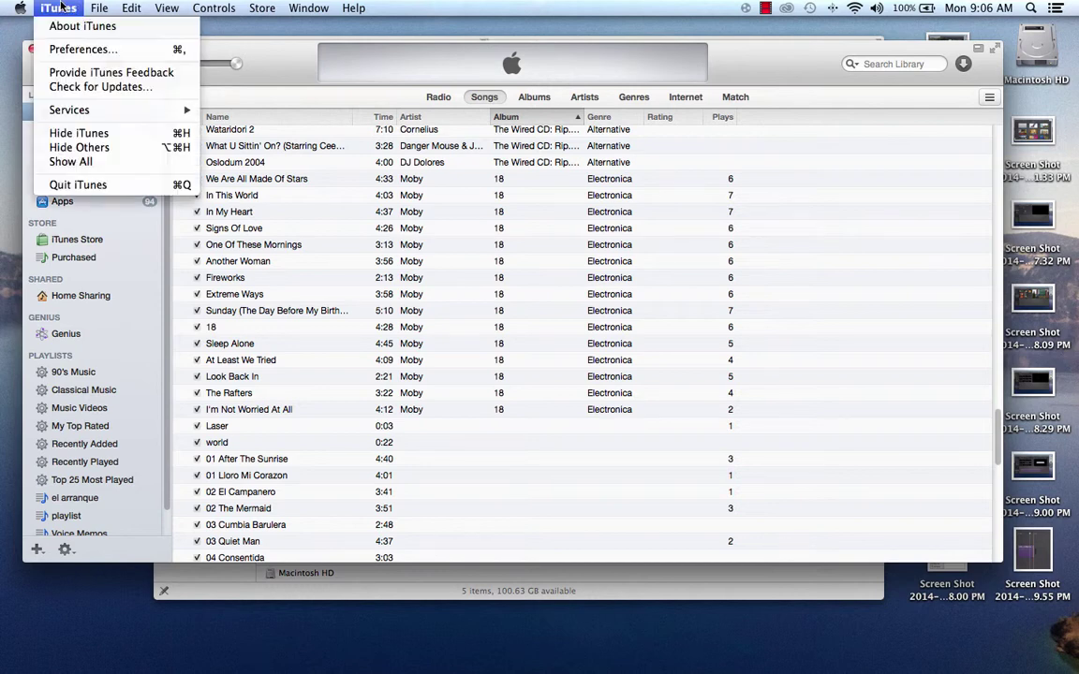
click(135, 184)
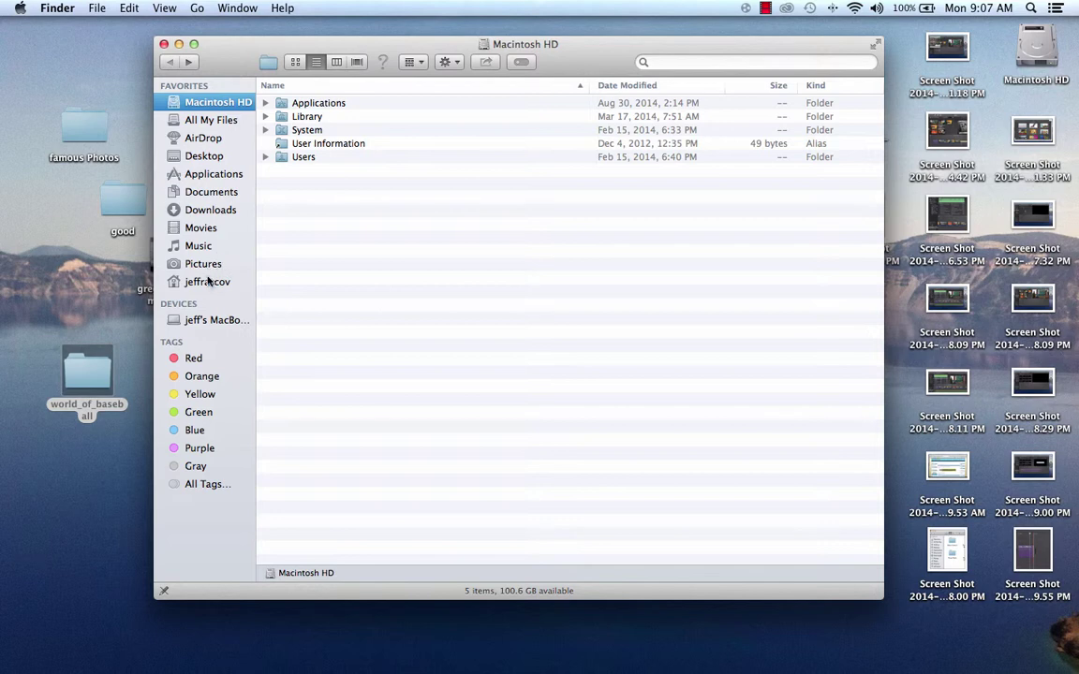
Open the Music folder inside iTunes Media, within the iTunes folder of the home Music folder
click(198, 247)
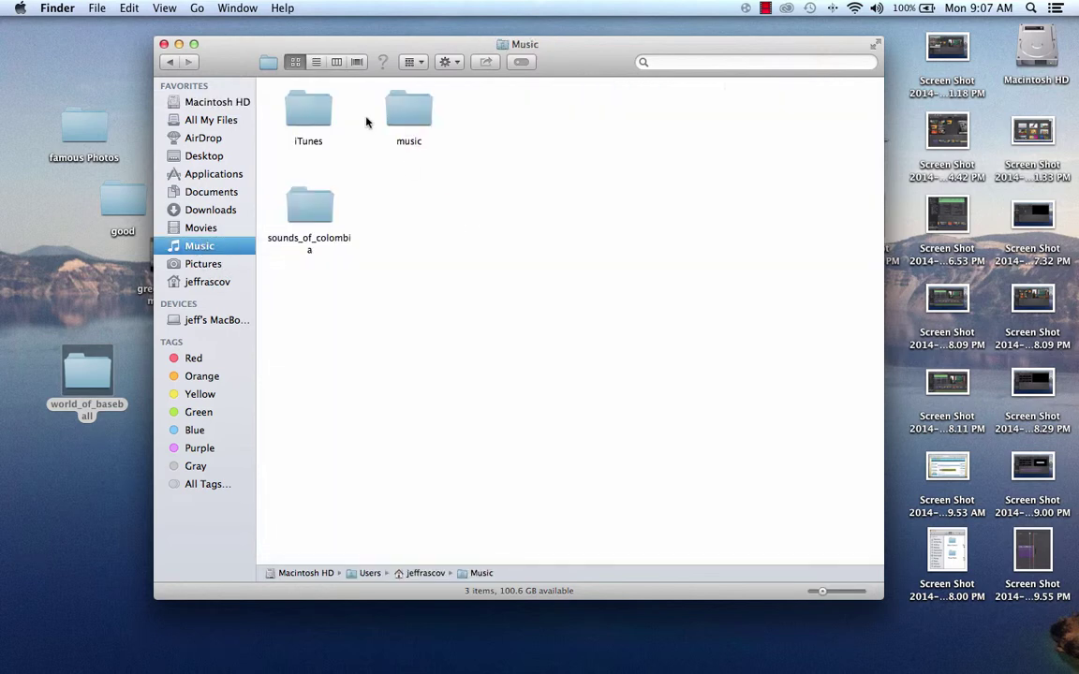
double_click(313, 111)
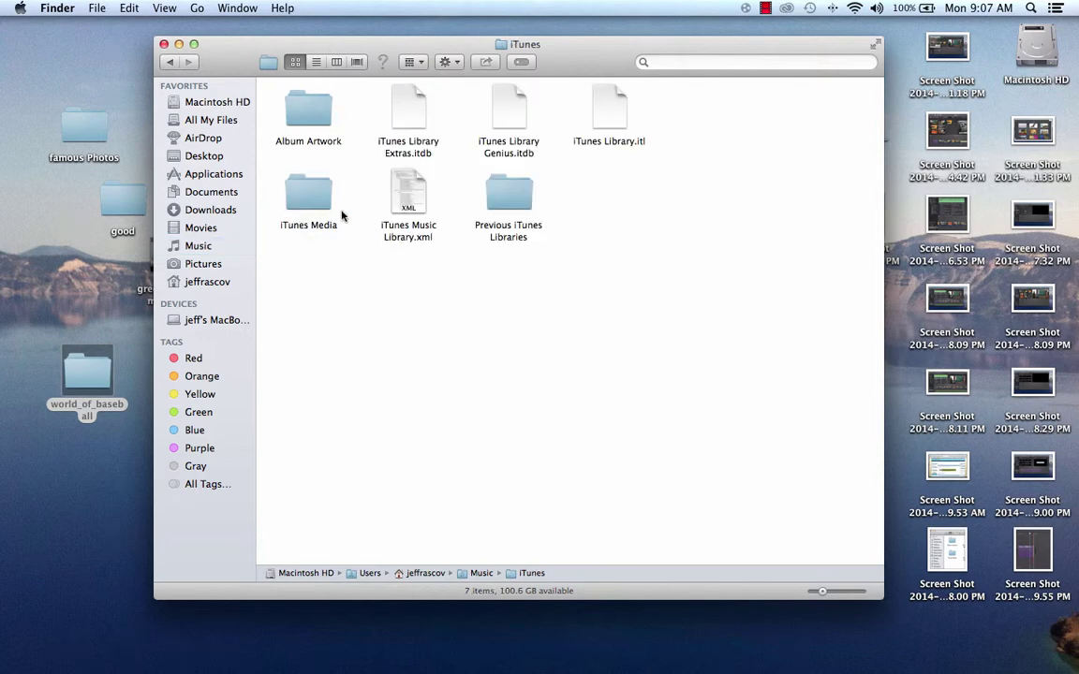
click(316, 196)
double_click(316, 196)
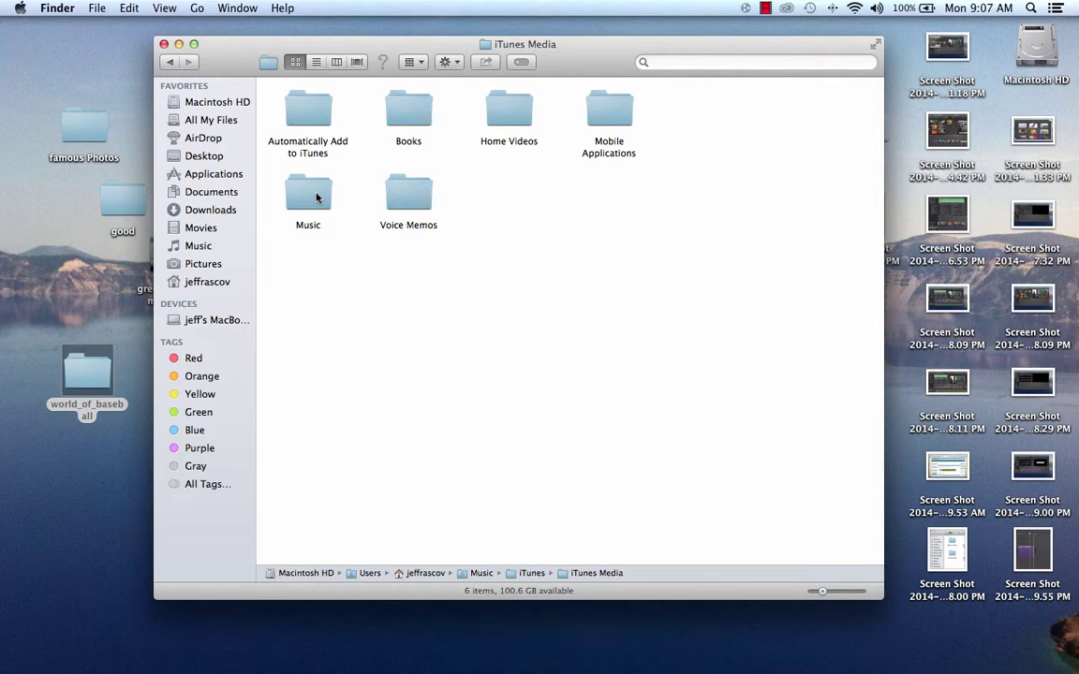
click(315, 200)
double_click(315, 199)
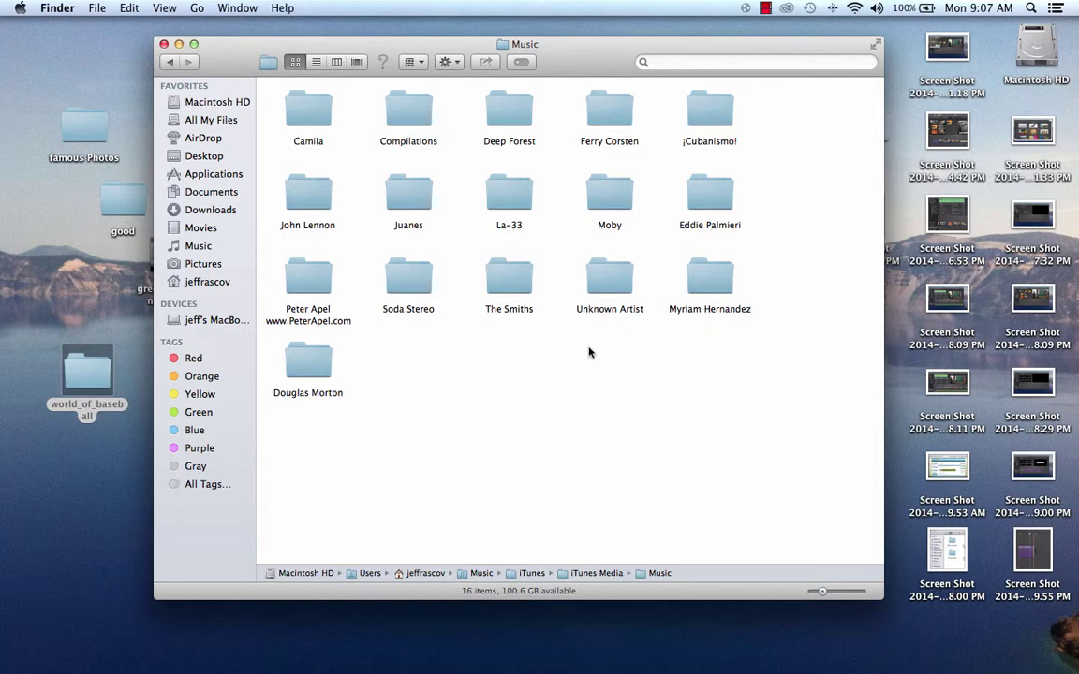
Copy 01 We Are All Made Of Stars.mp3 from Moby's album folder 18 into world_of_baseball on the desktop and close the window
double_click(614, 228)
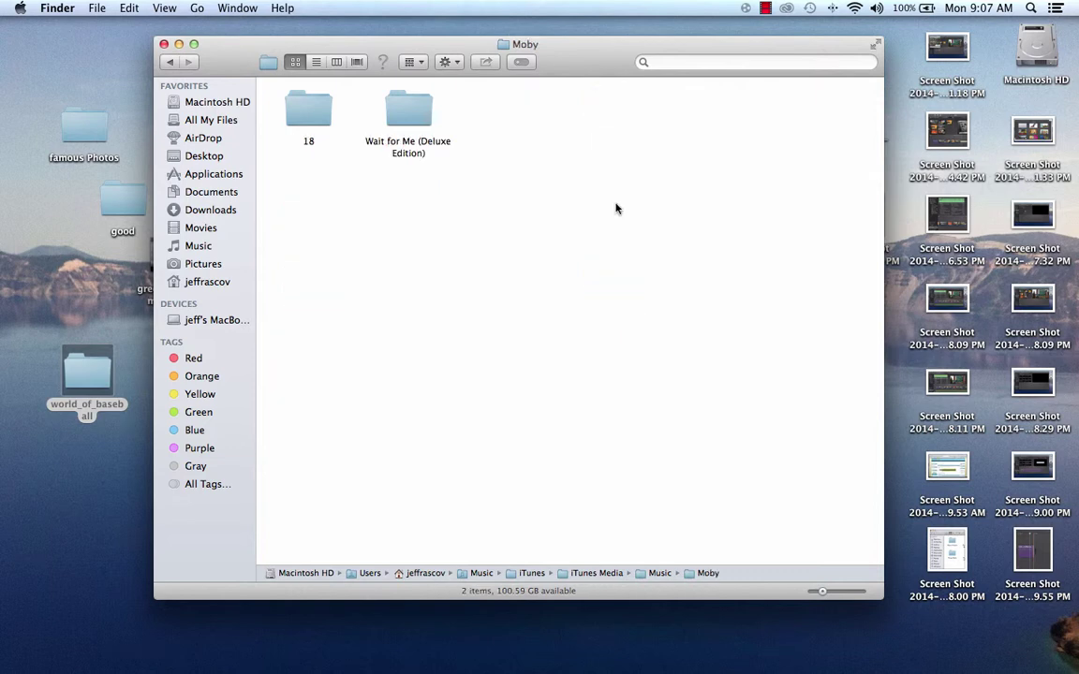
double_click(308, 114)
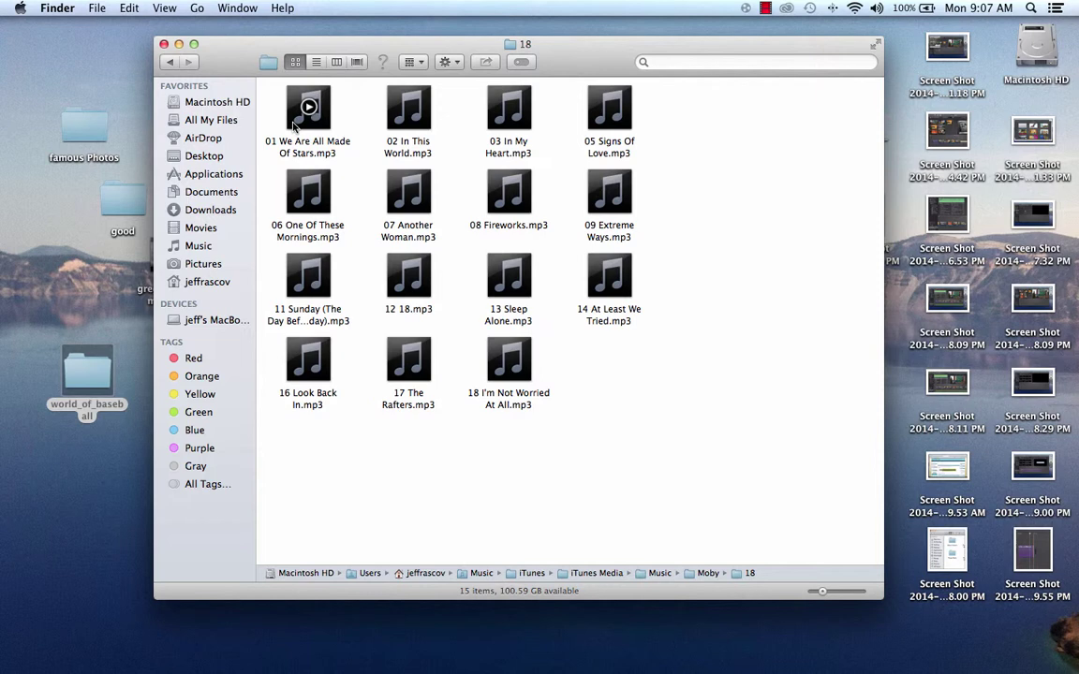
drag(295, 125, 89, 375)
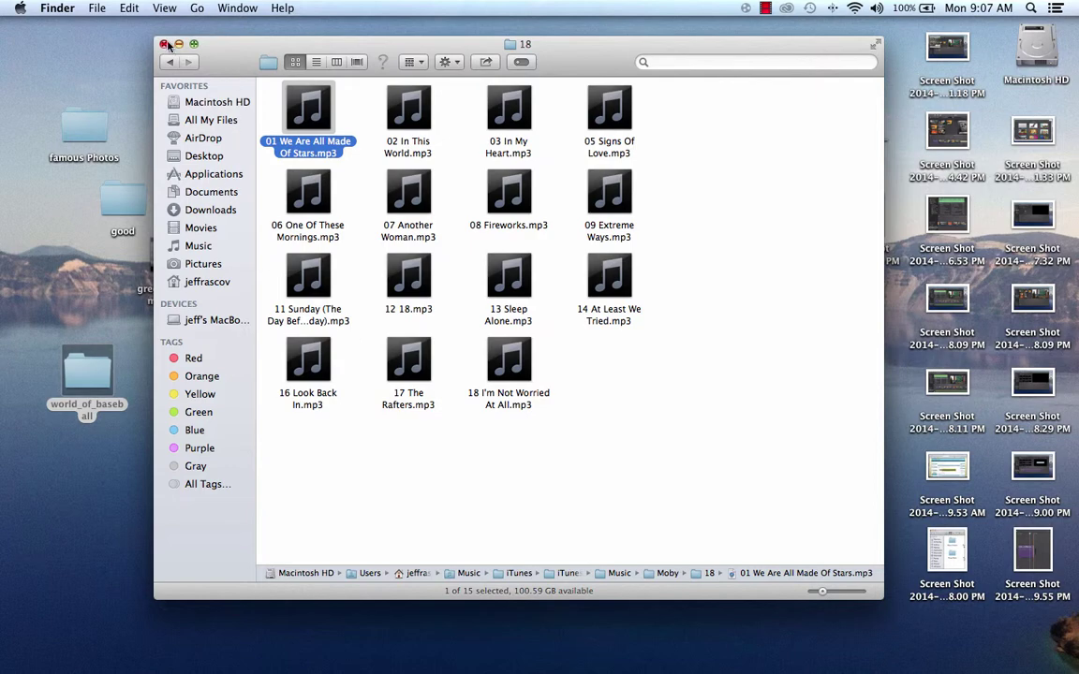
click(380, 286)
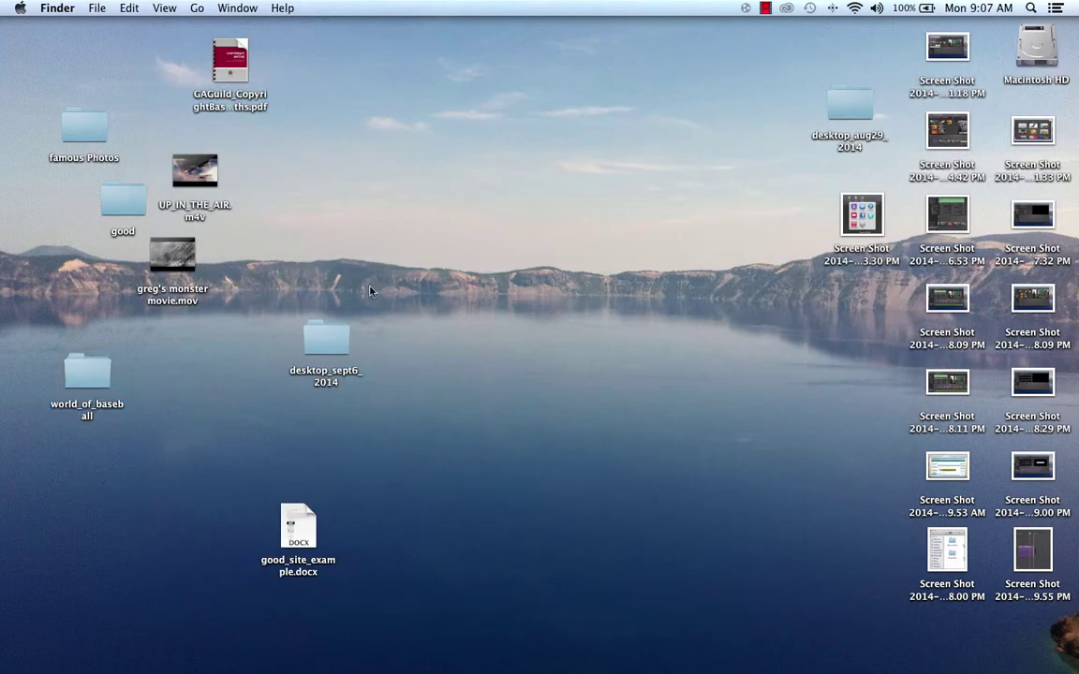
Switch to Adobe Premiere Pro and start a new project
mouse_move(349, 666)
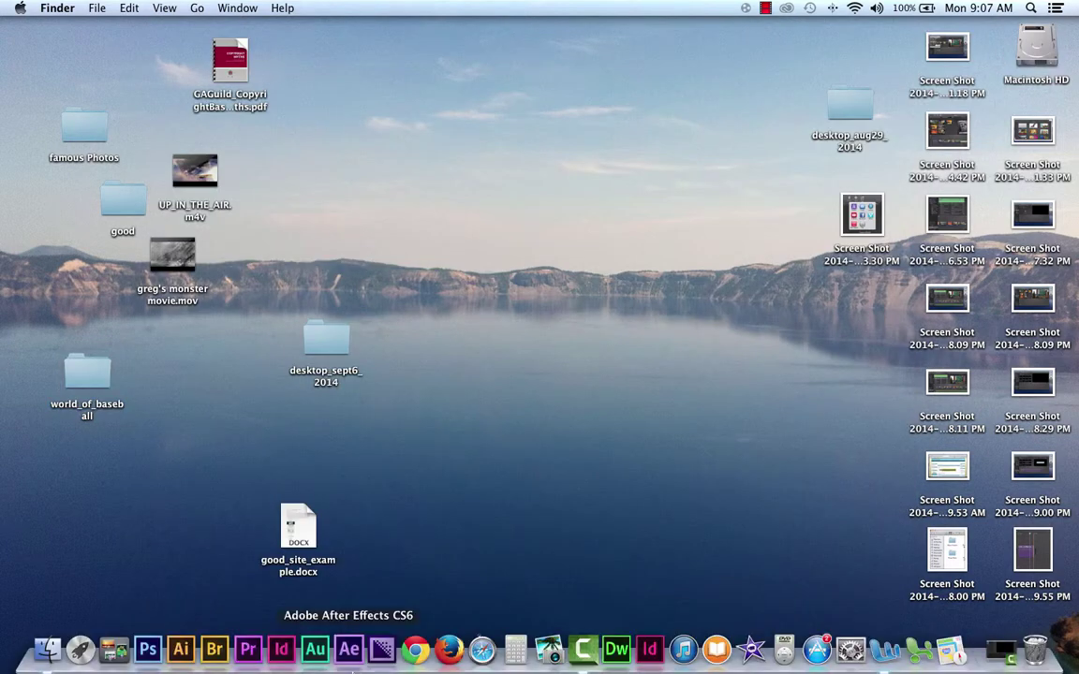
click(248, 648)
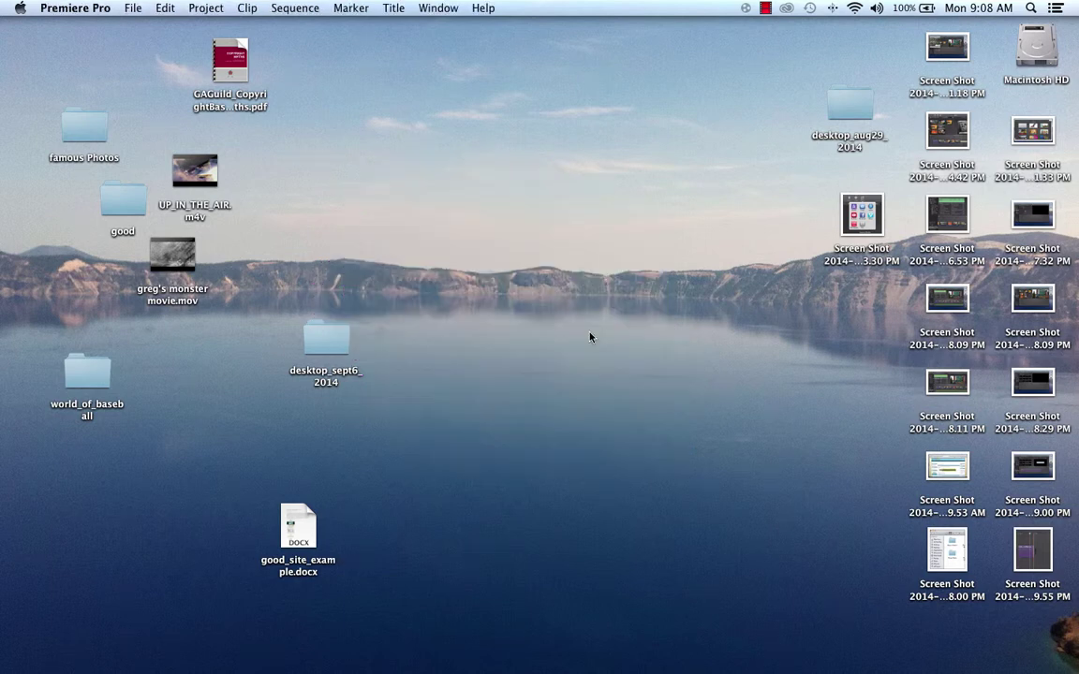
click(410, 440)
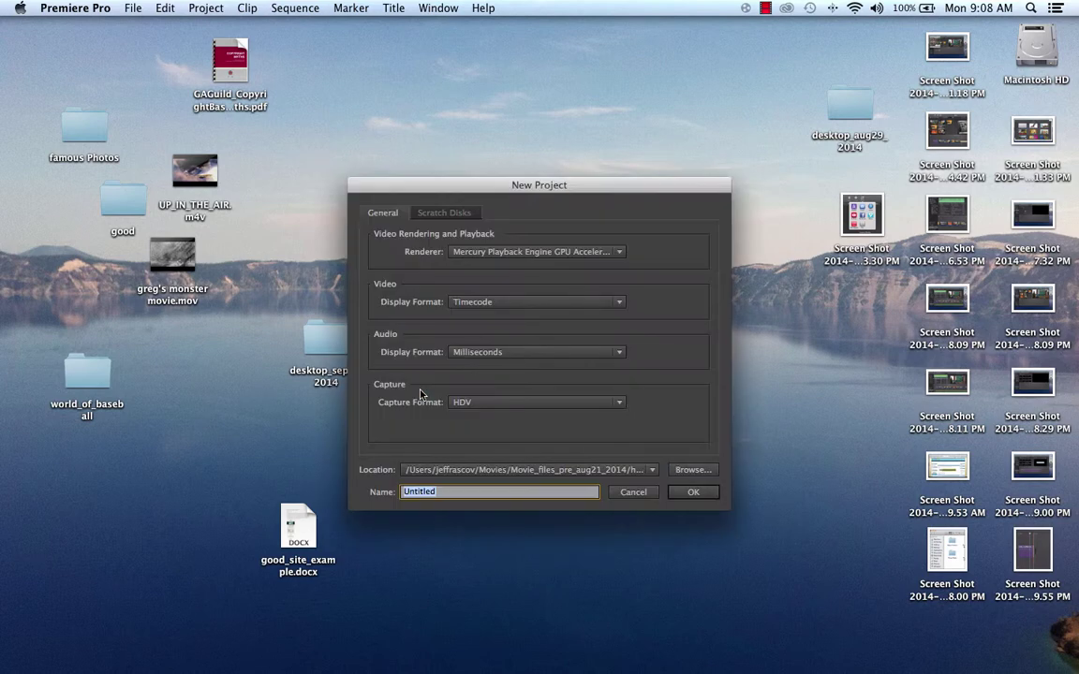
Set the new project's location to the world_of_baseball folder on the Desktop
click(691, 472)
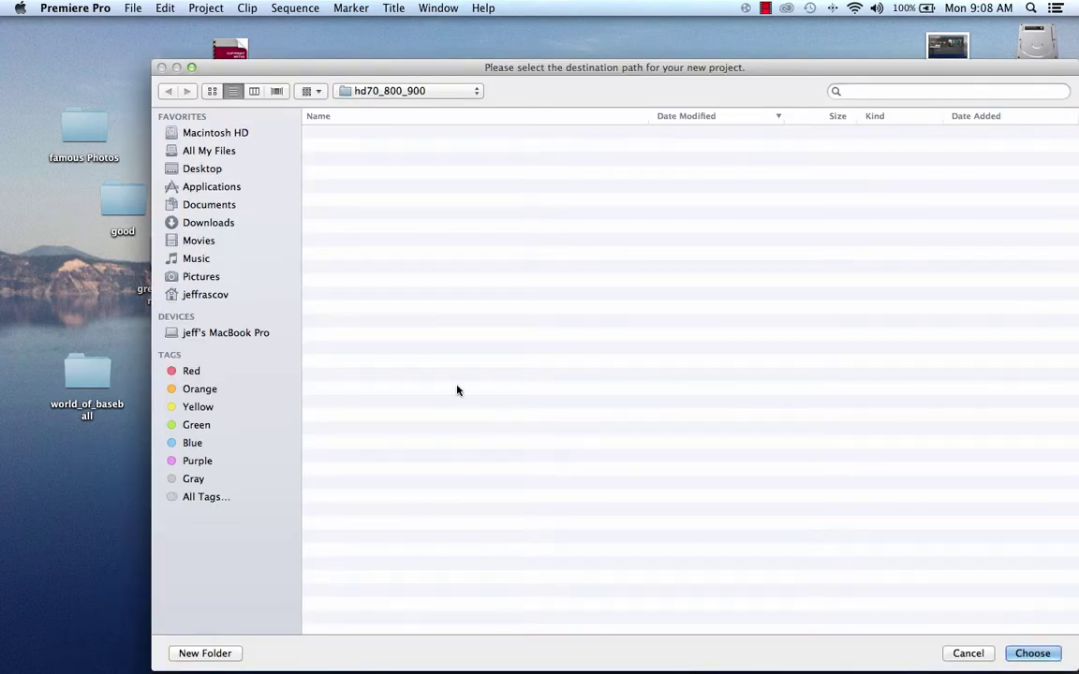
click(212, 169)
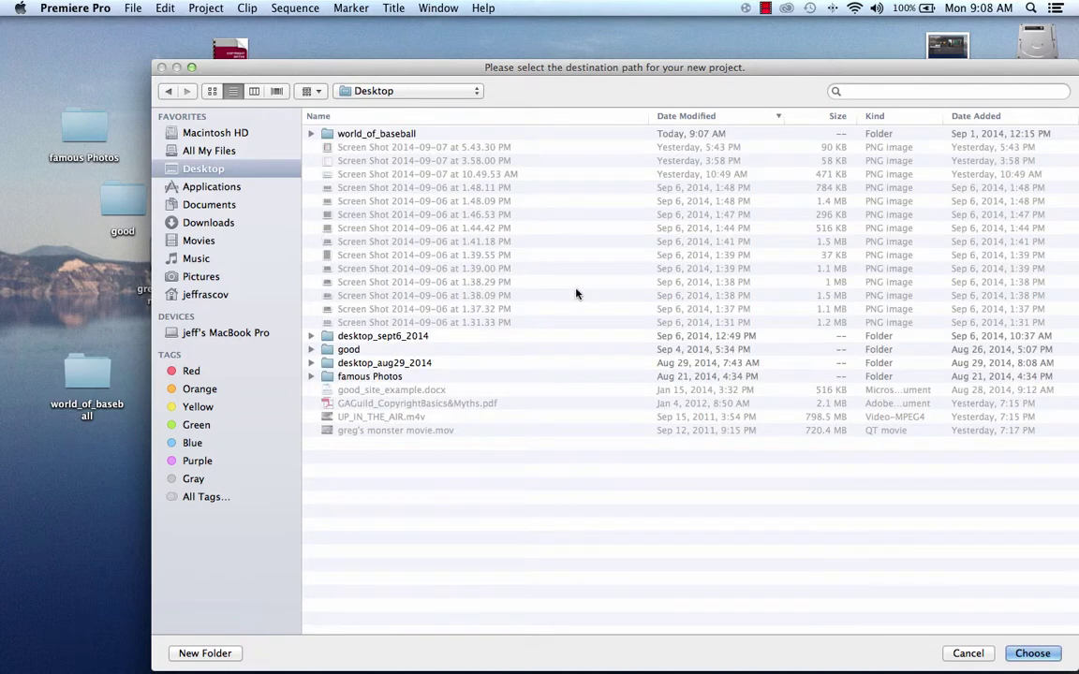
click(392, 134)
click(1029, 653)
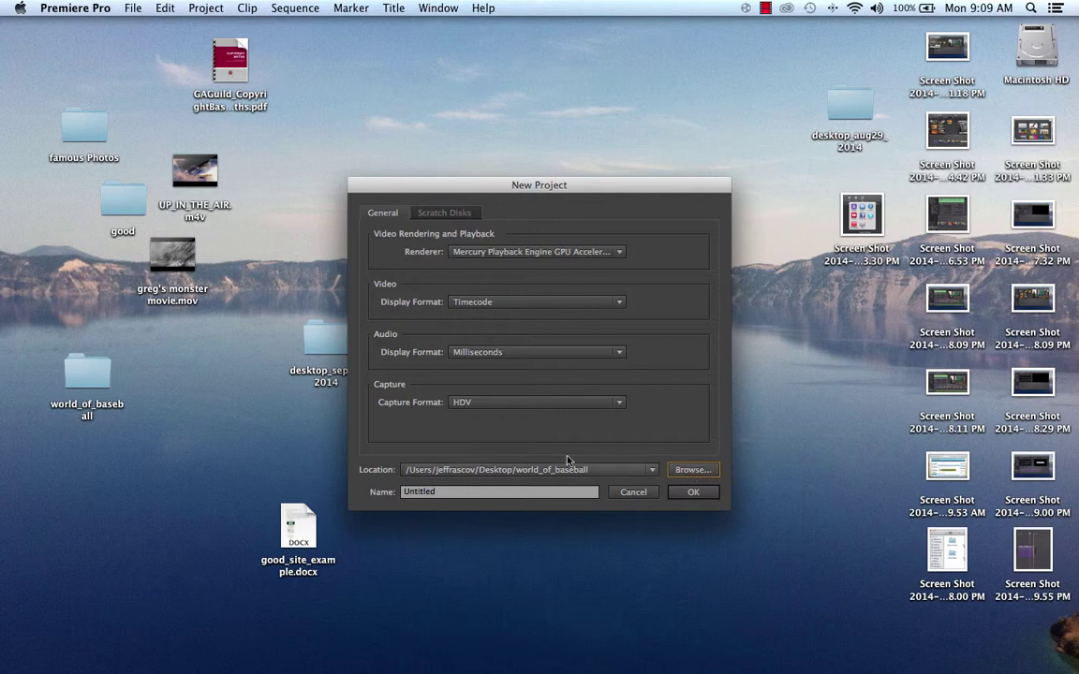
Name the new project "world of baseball" and create it
double_click(464, 493)
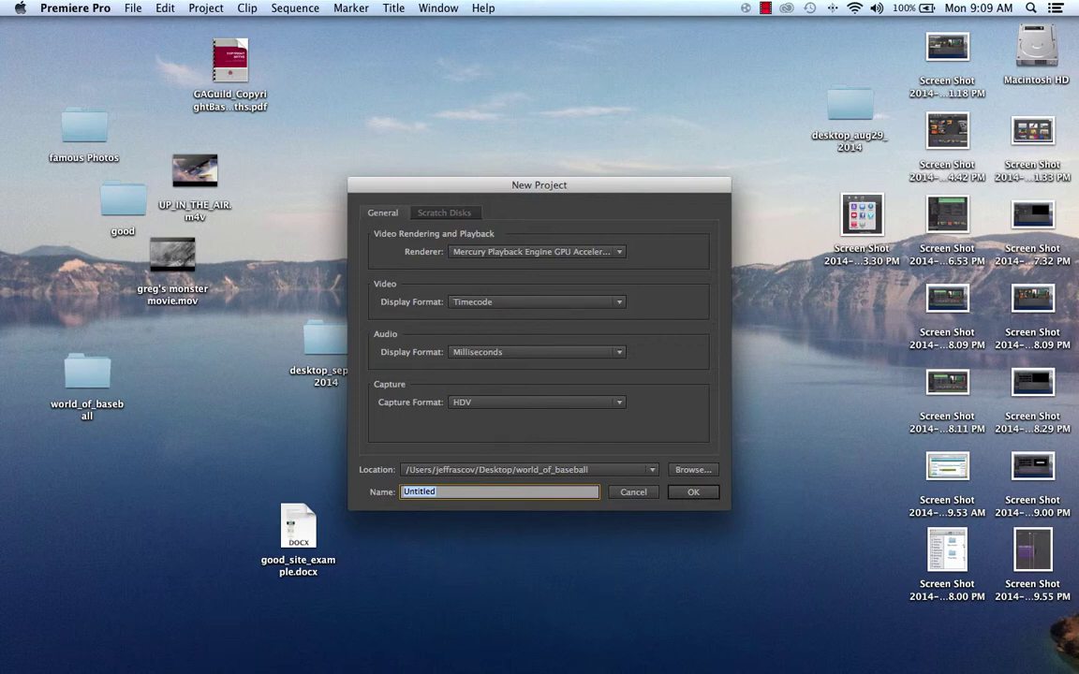
text(wold)
key(BackSpace)
key(BackSpace)
text(rld of baseball)
key(Return)
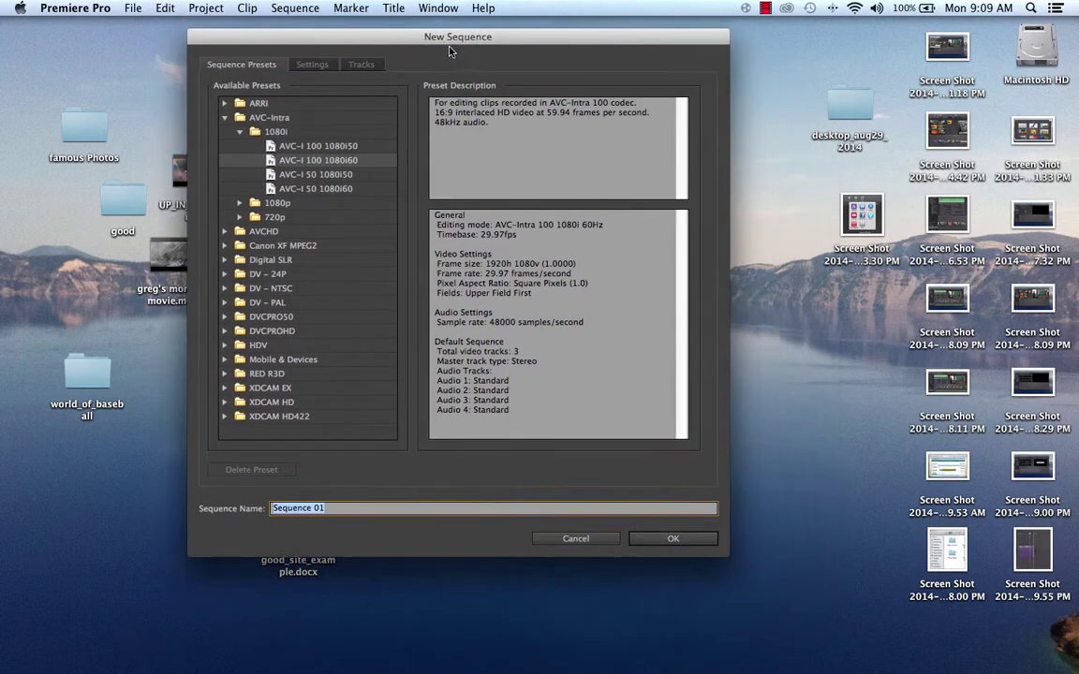
Examine the settings summary of the AVC-I 100 1080i60 sequence preset and collapse the AVC-Intra group
drag(450, 52, 433, 48)
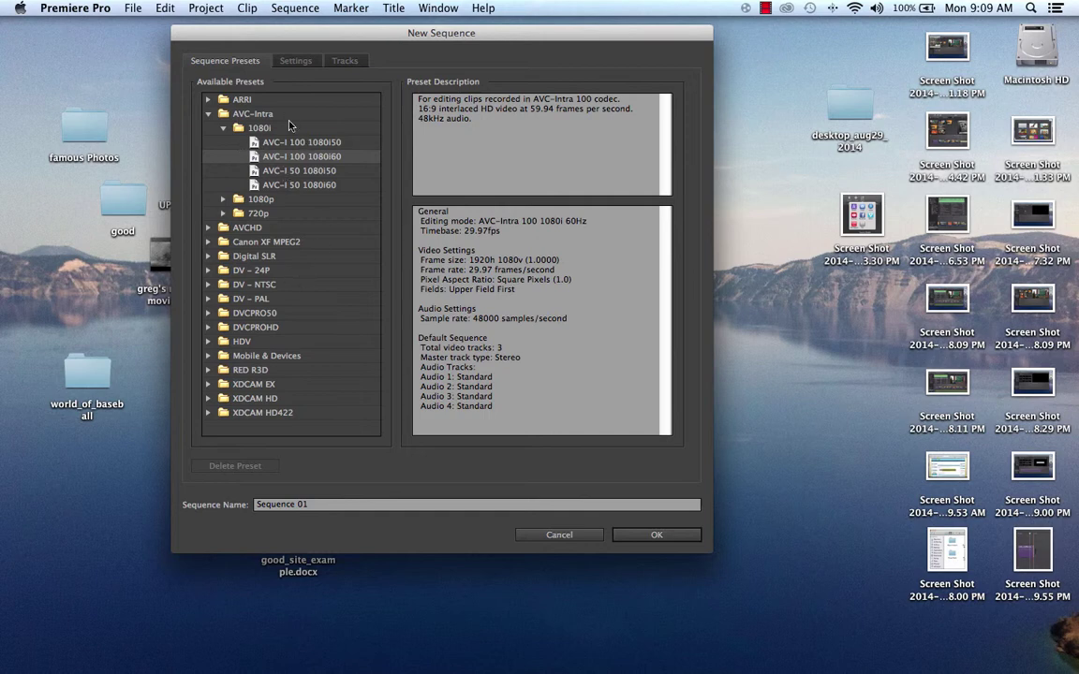
drag(506, 410, 416, 212)
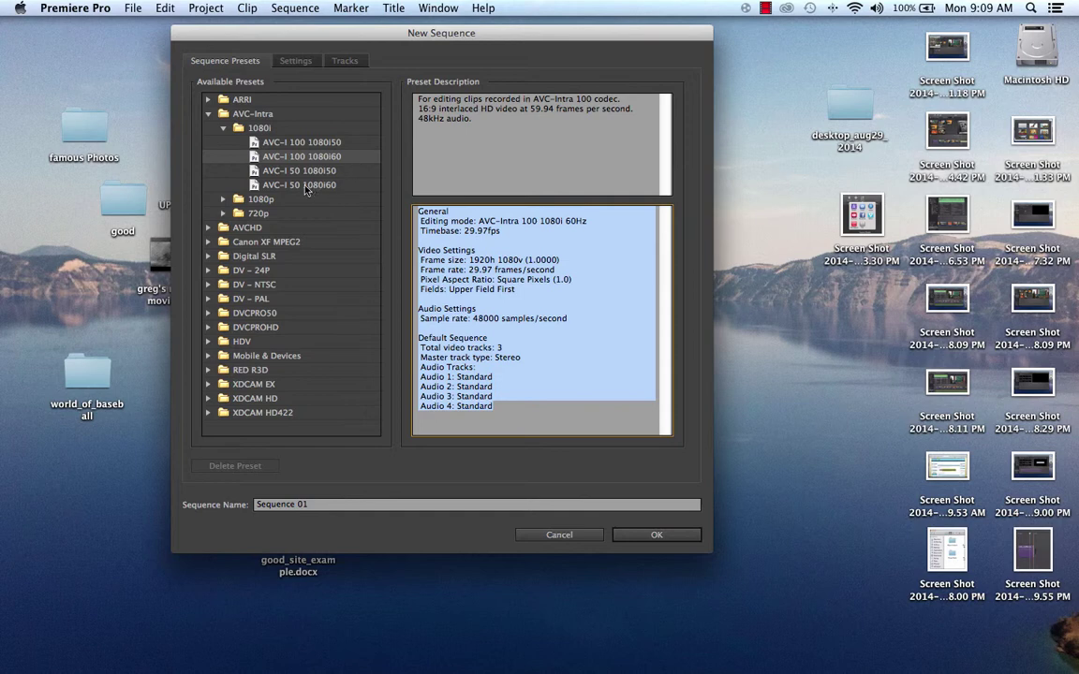
click(209, 114)
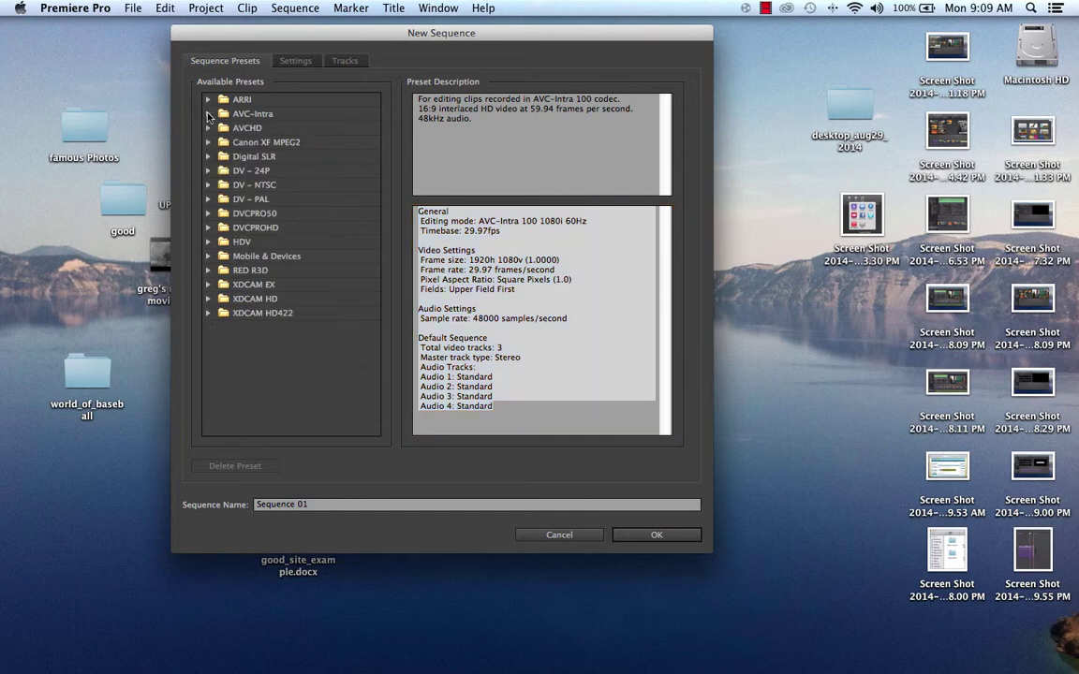
Browse the 1080p, 720p and 480p sequence presets in the Digital SLR group, then collapse the group
click(208, 157)
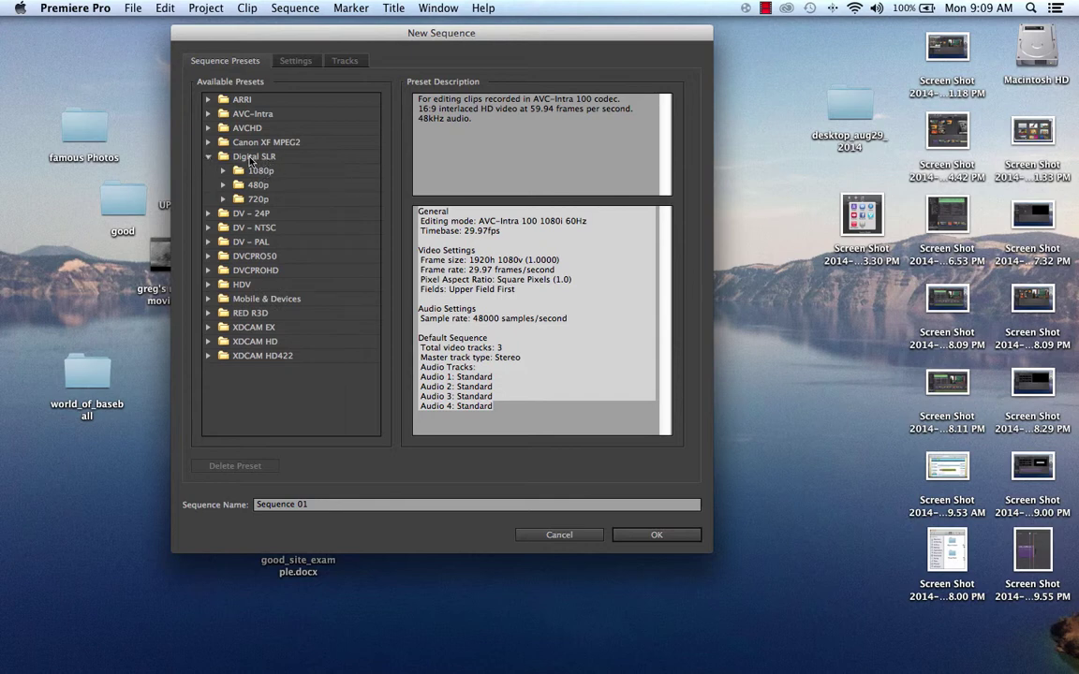
click(222, 170)
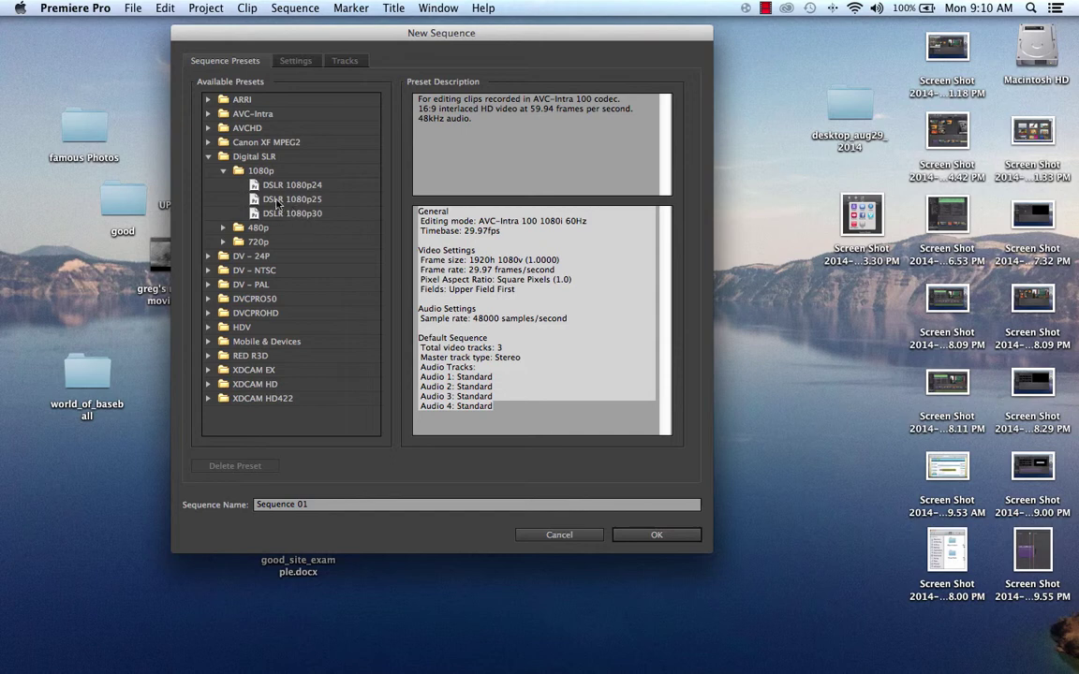
click(224, 241)
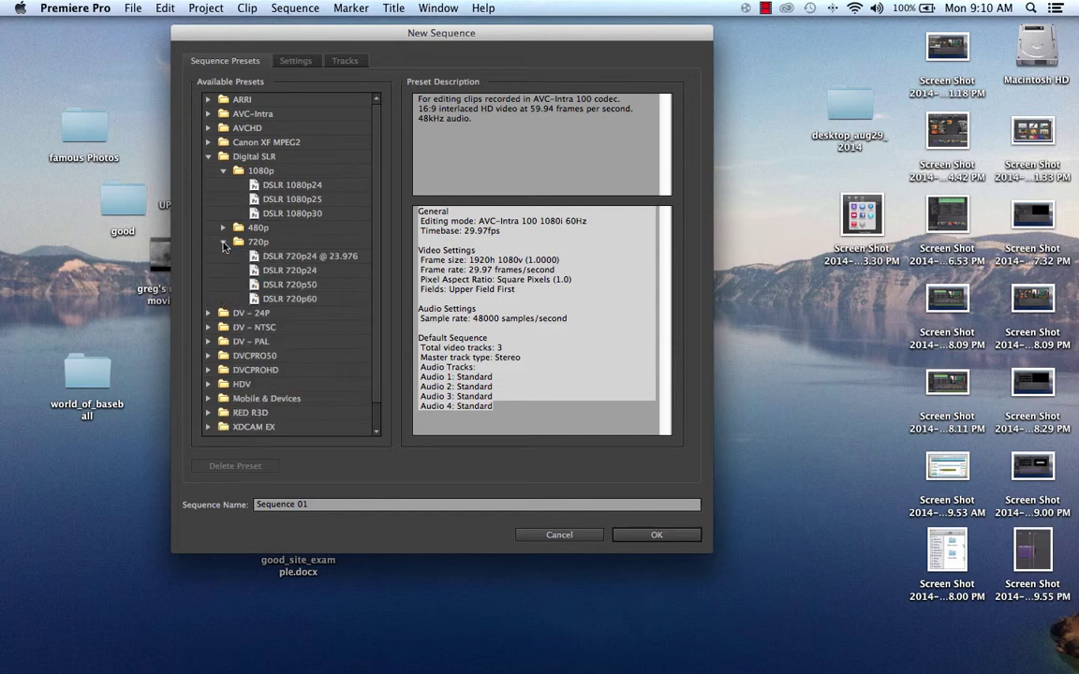
click(224, 243)
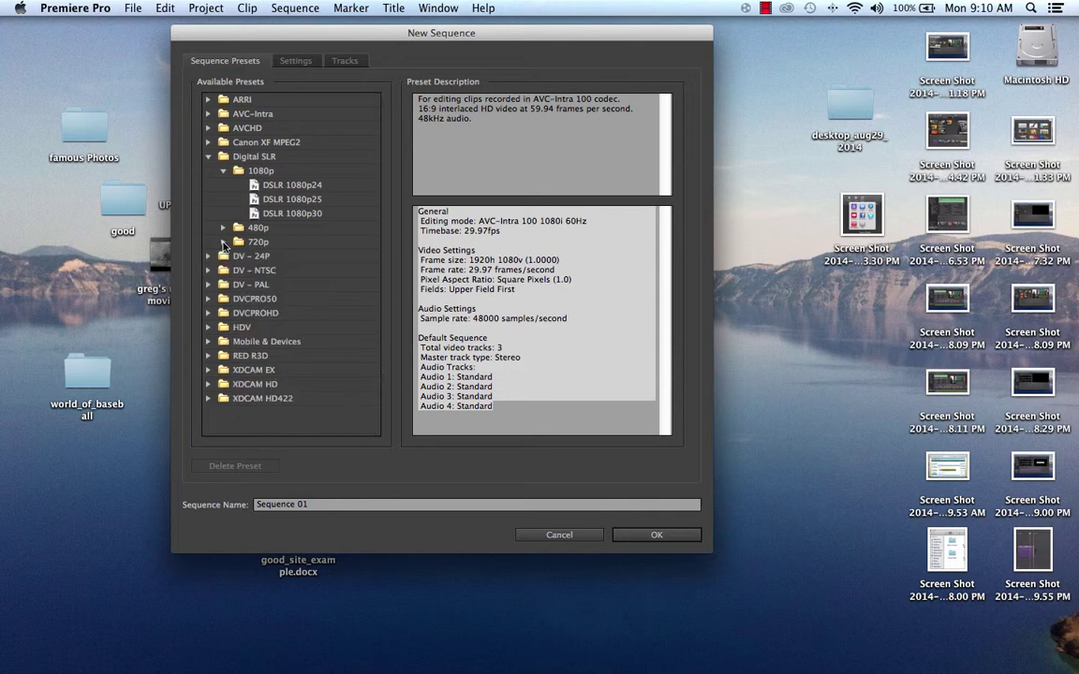
click(224, 229)
click(224, 228)
click(224, 172)
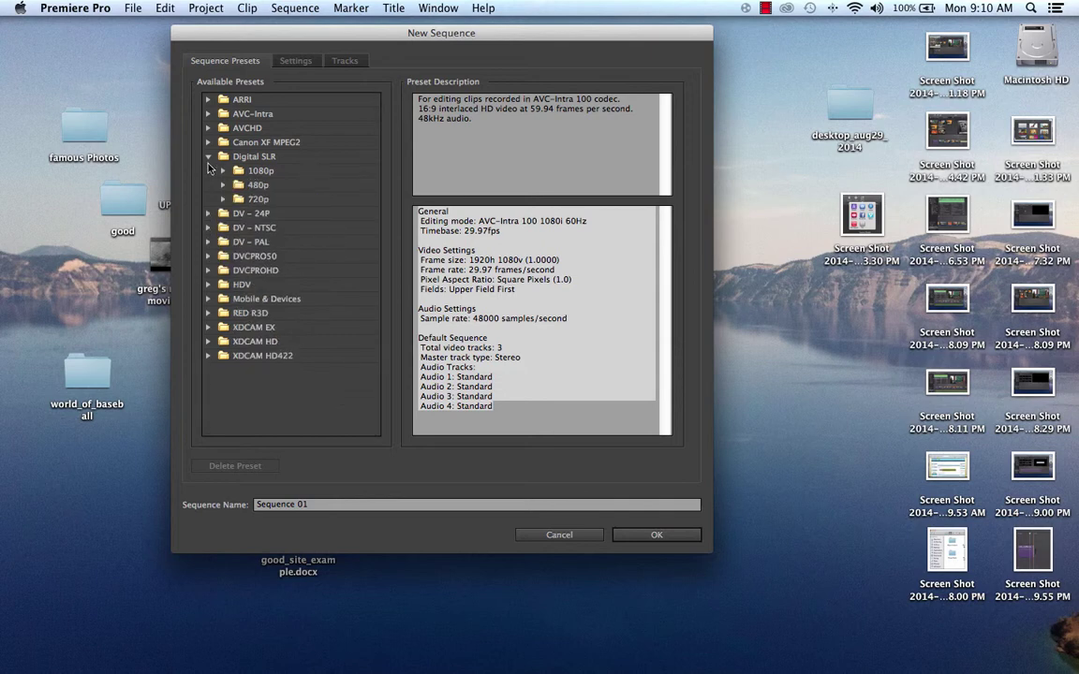
click(209, 157)
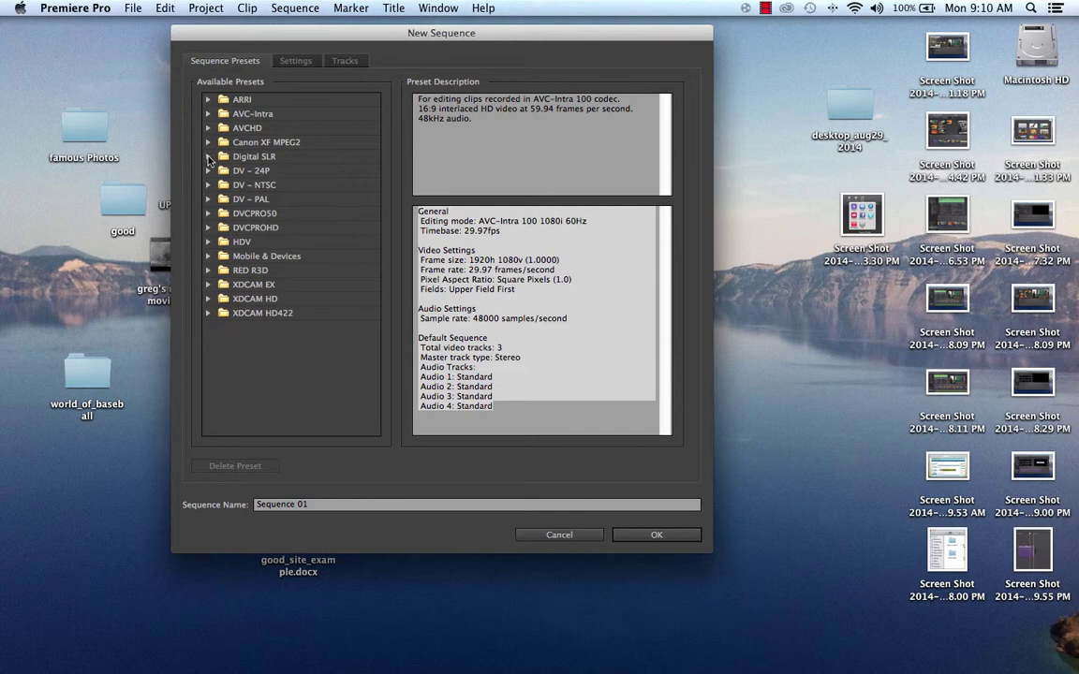
Select the HDV 1080i30 (60i) preset in the HDV group and examine its frame size
click(208, 245)
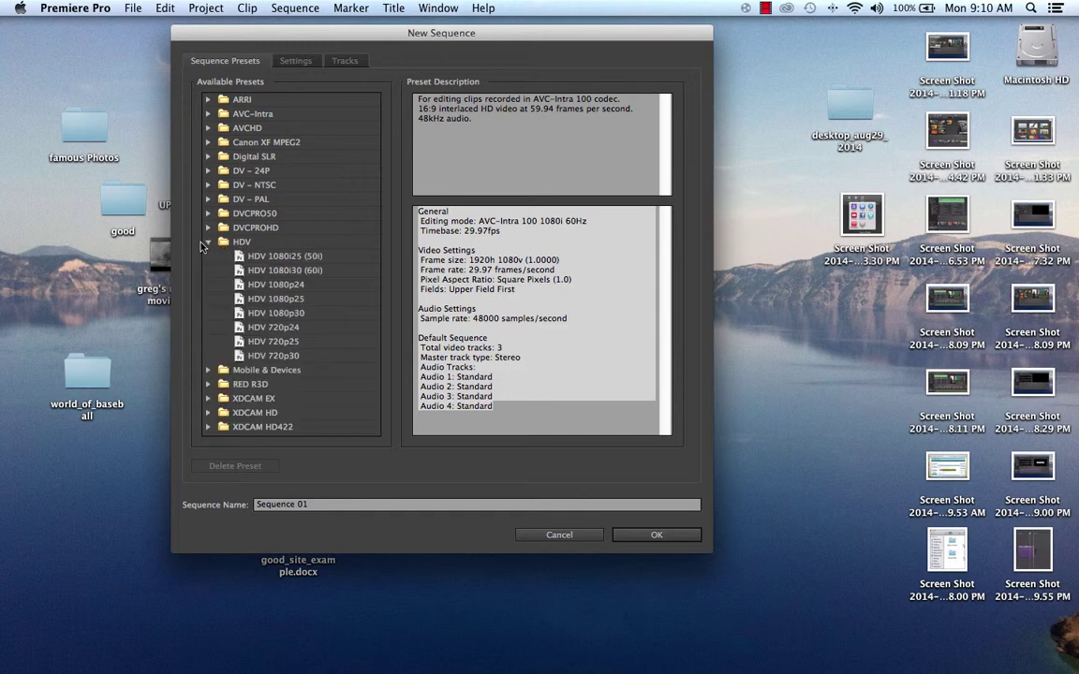
click(281, 272)
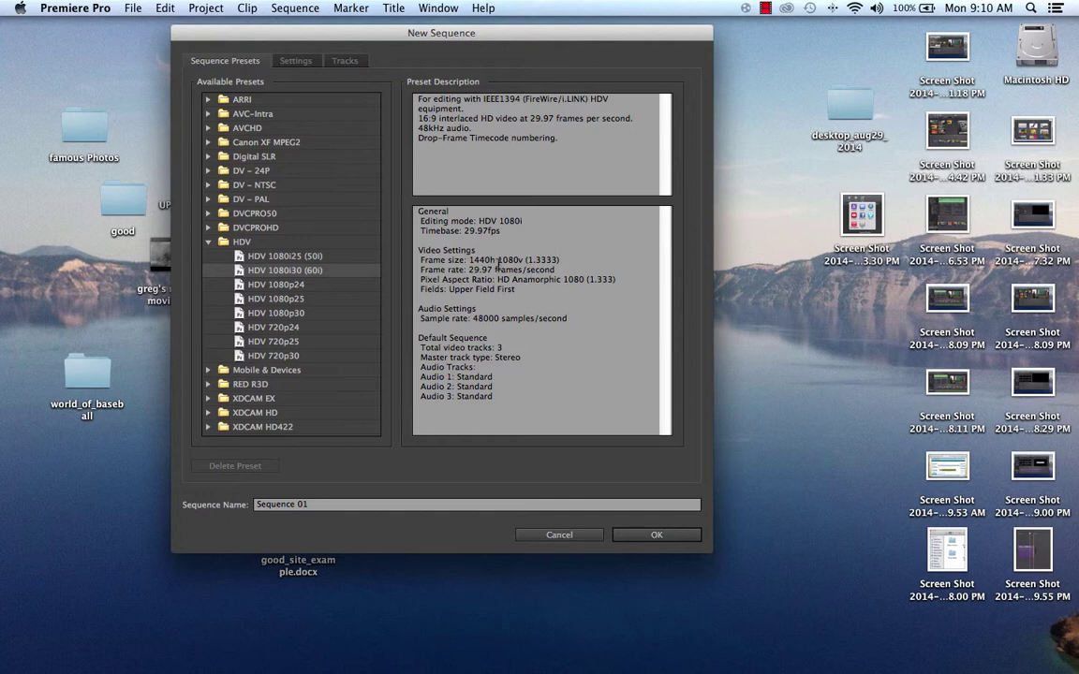
drag(518, 260, 412, 263)
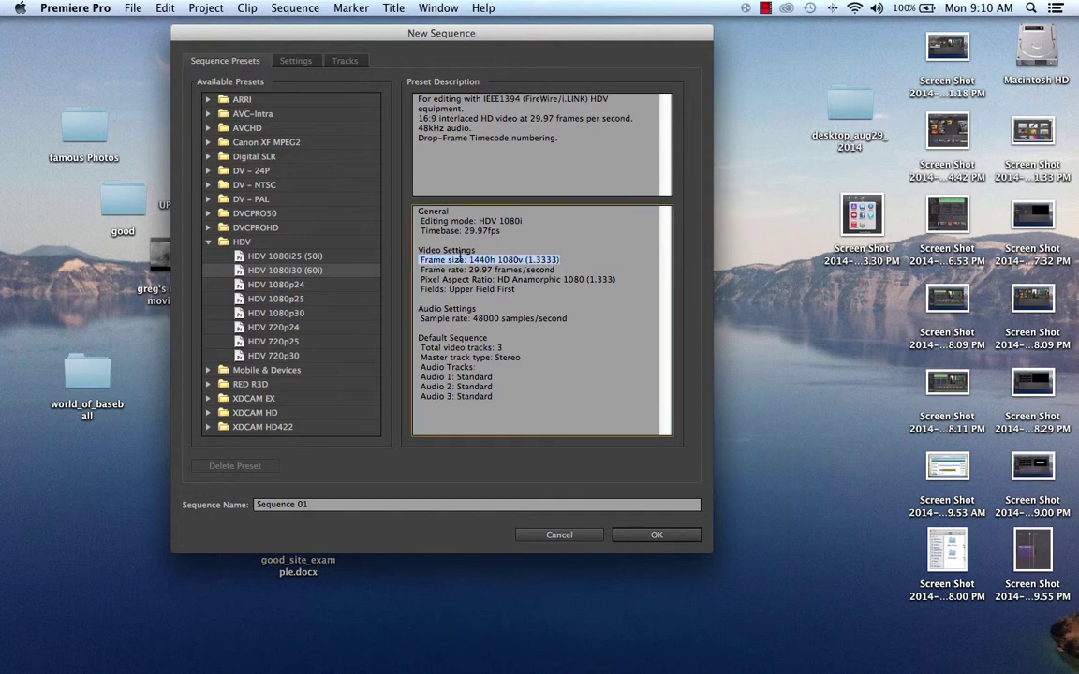
click(207, 242)
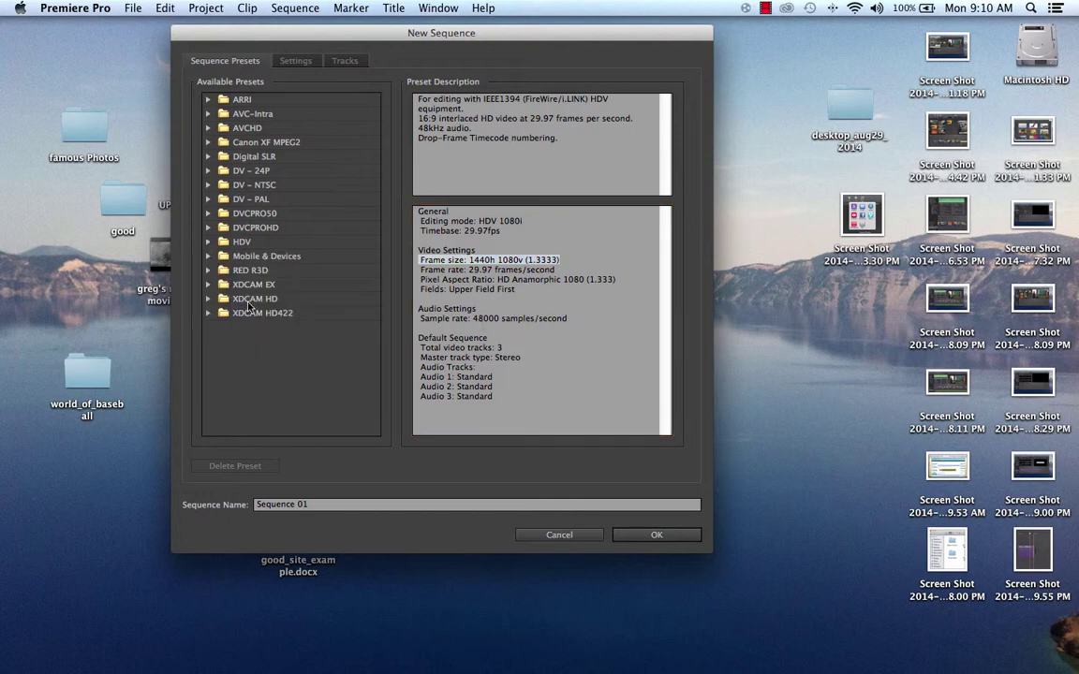
click(209, 243)
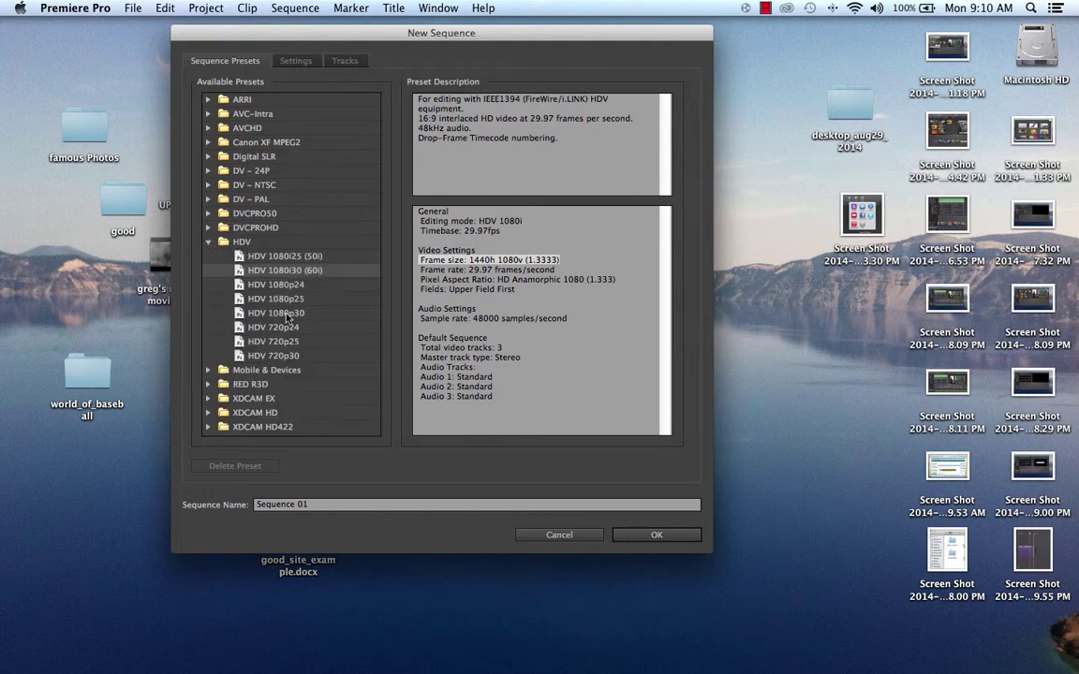
click(210, 242)
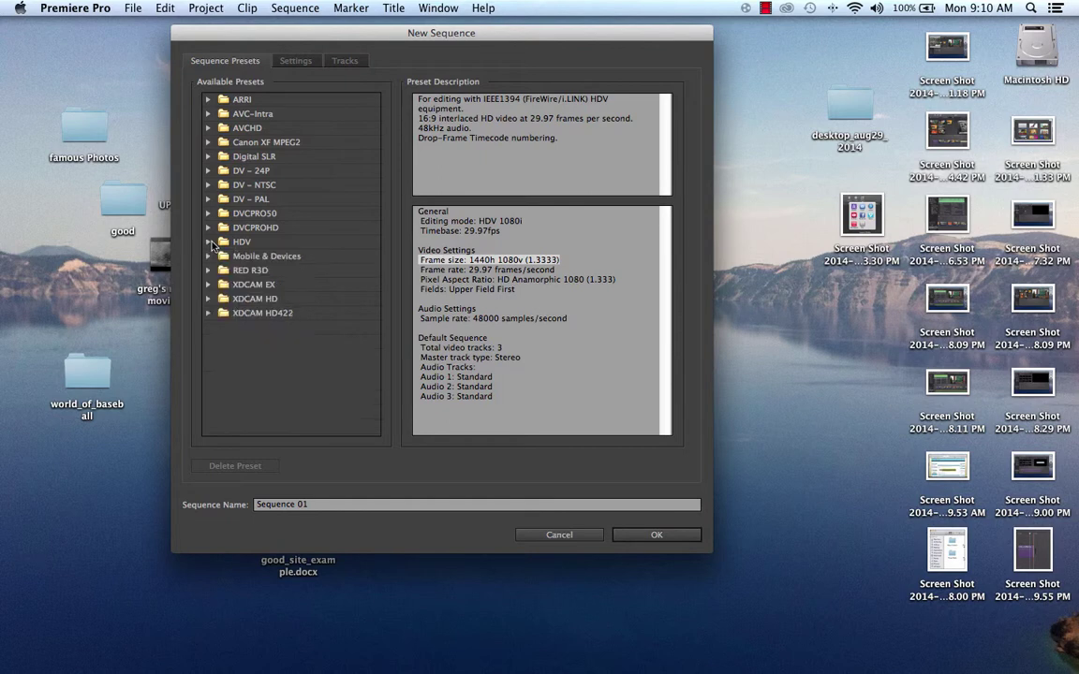
click(766, 8)
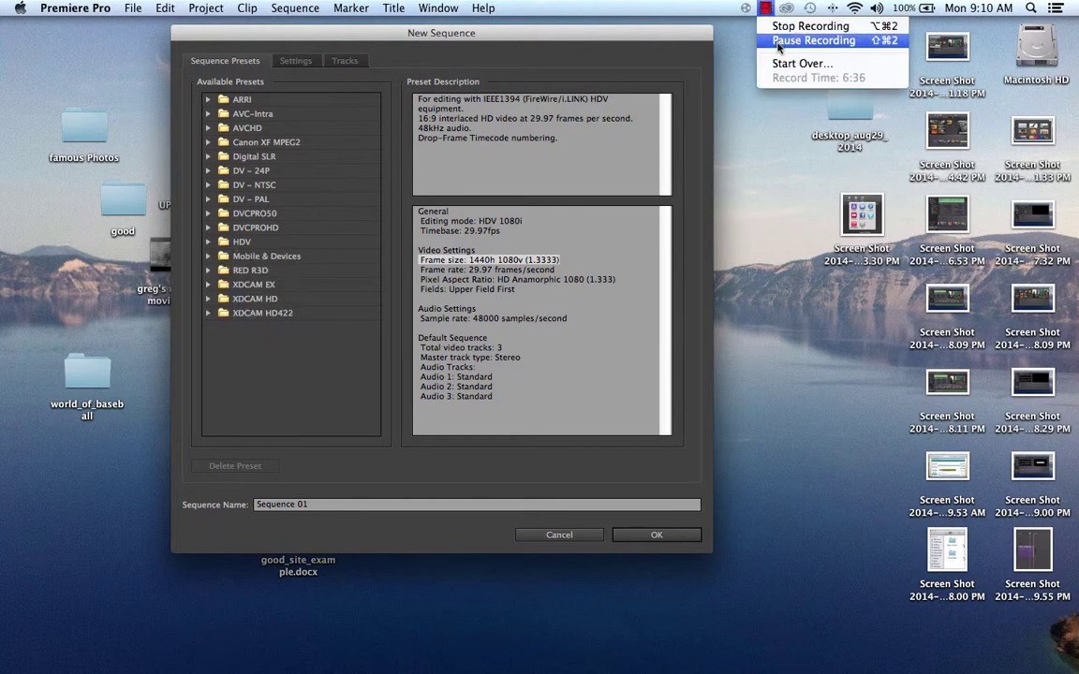
click(813, 40)
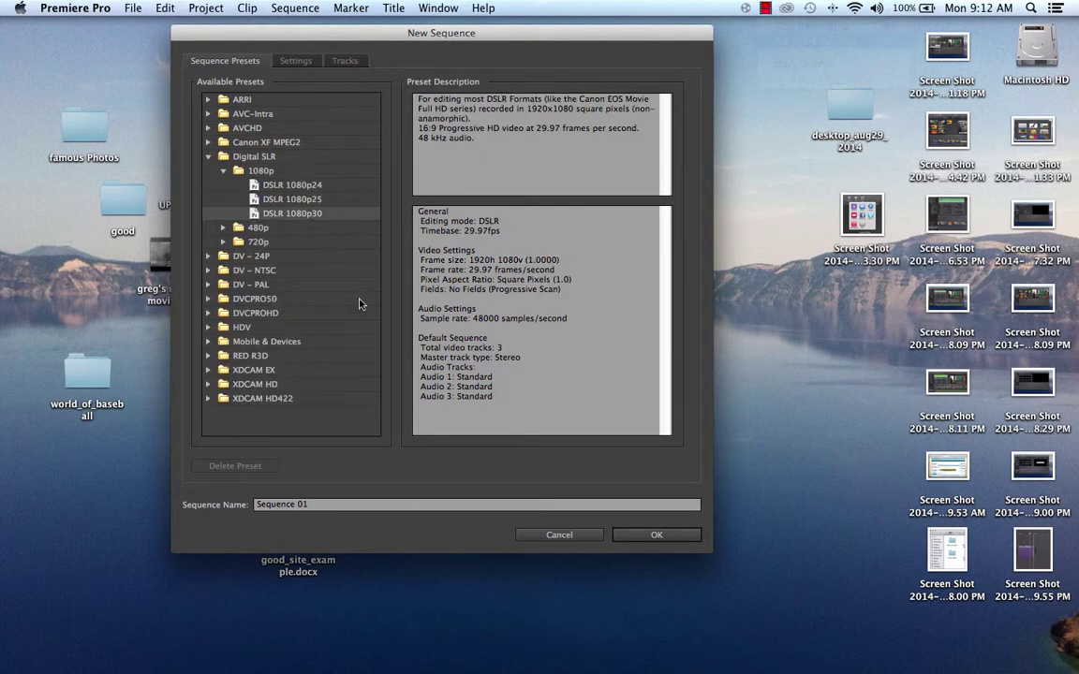
Review the video and audio settings of the Digital SLR preset DSLR 1080p30 and create Sequence 01 with it
click(210, 157)
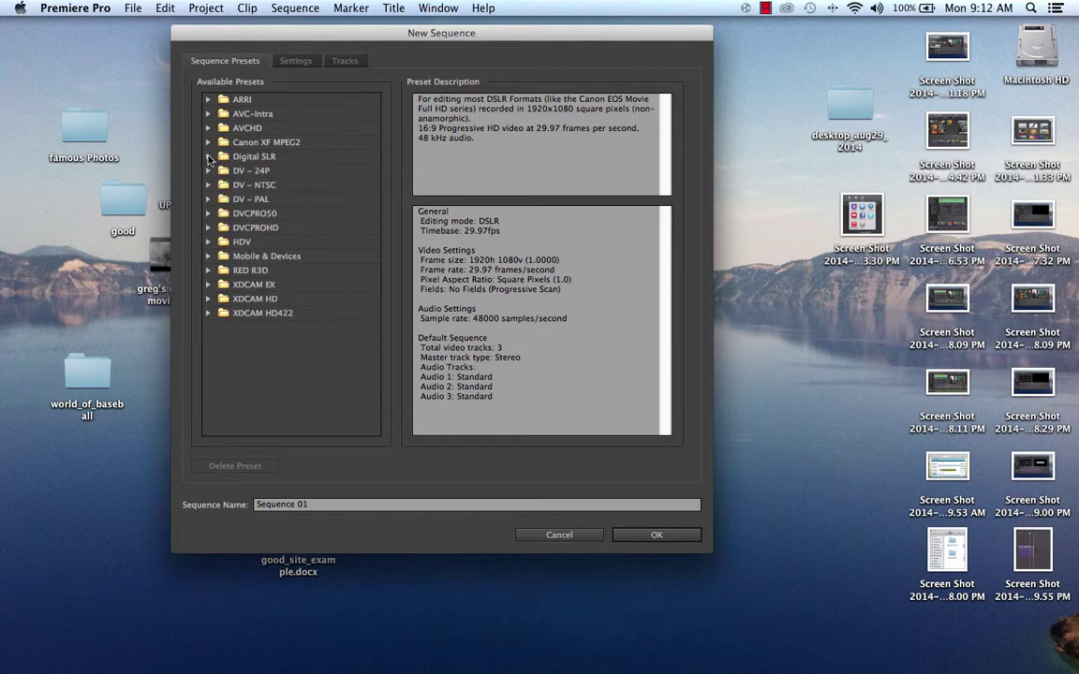
click(210, 158)
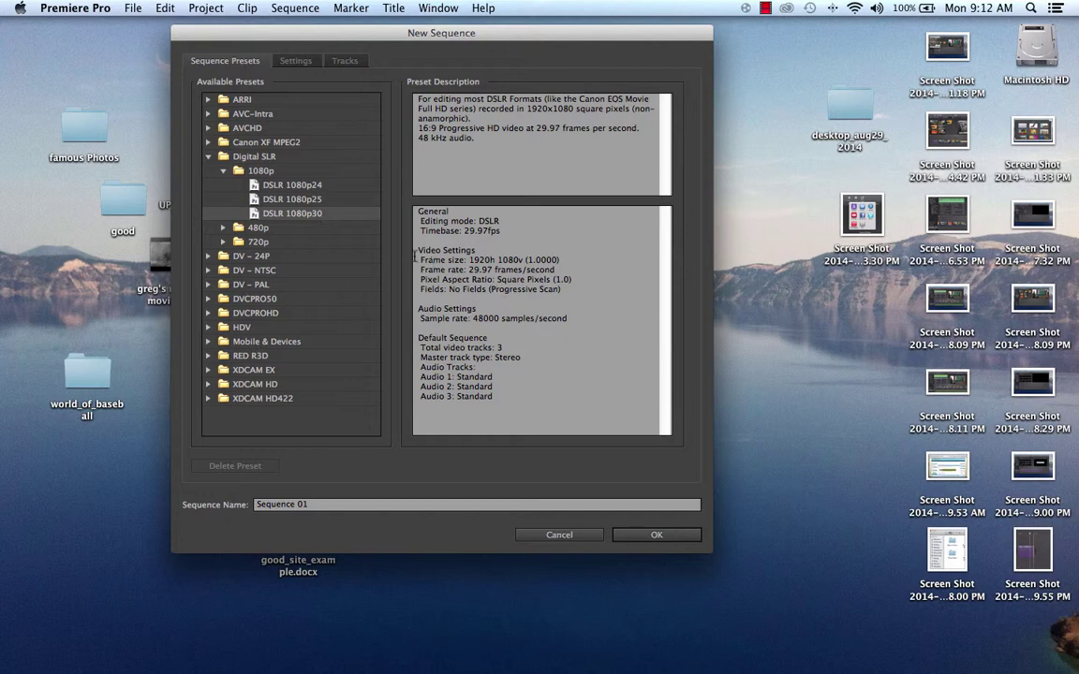
drag(418, 259, 569, 261)
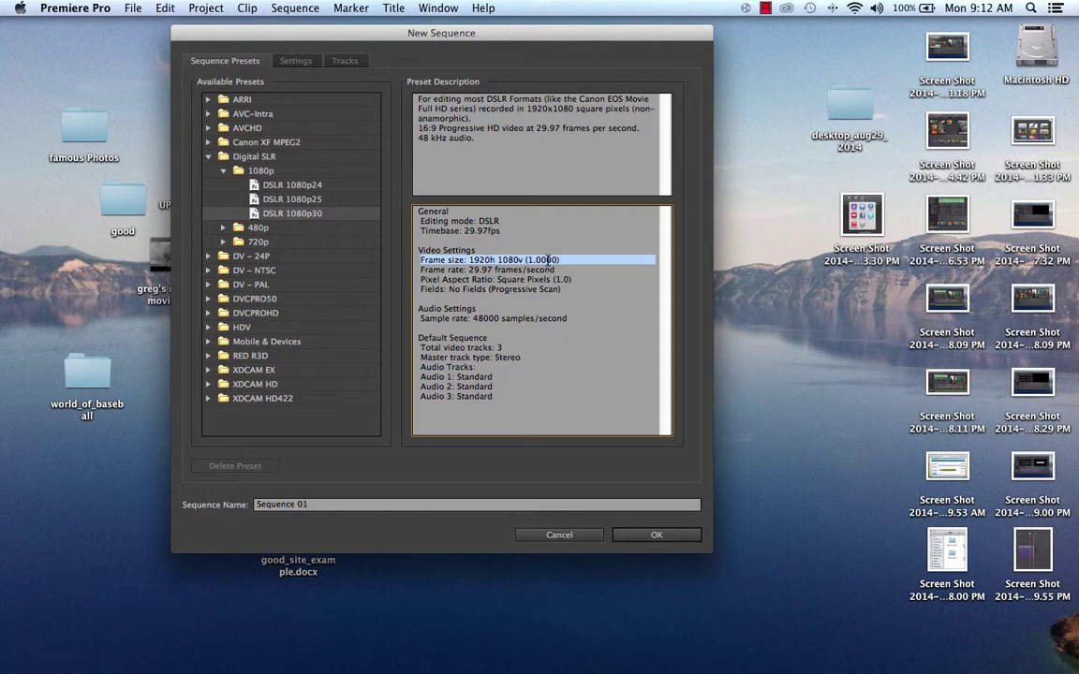
click(557, 260)
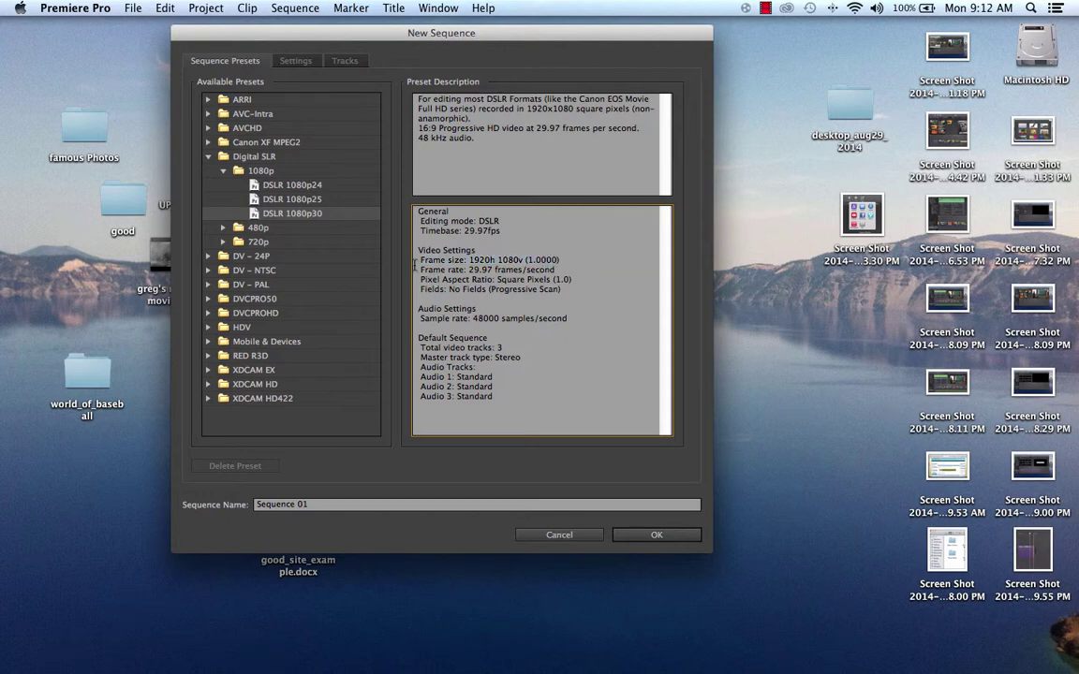
drag(419, 272, 559, 270)
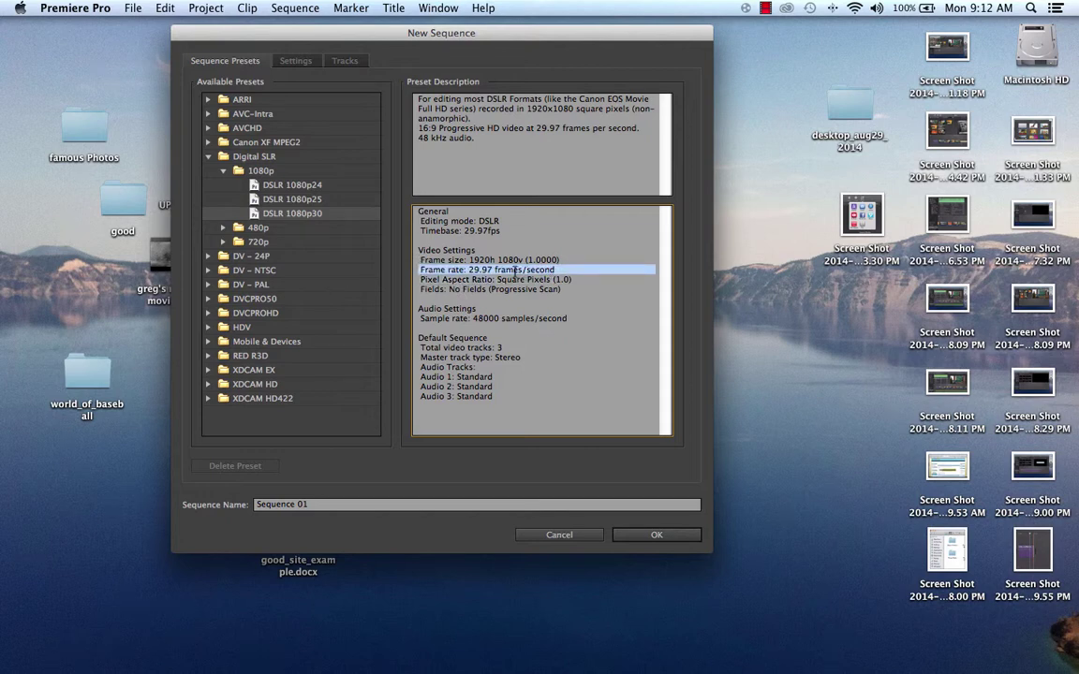
drag(497, 279, 556, 293)
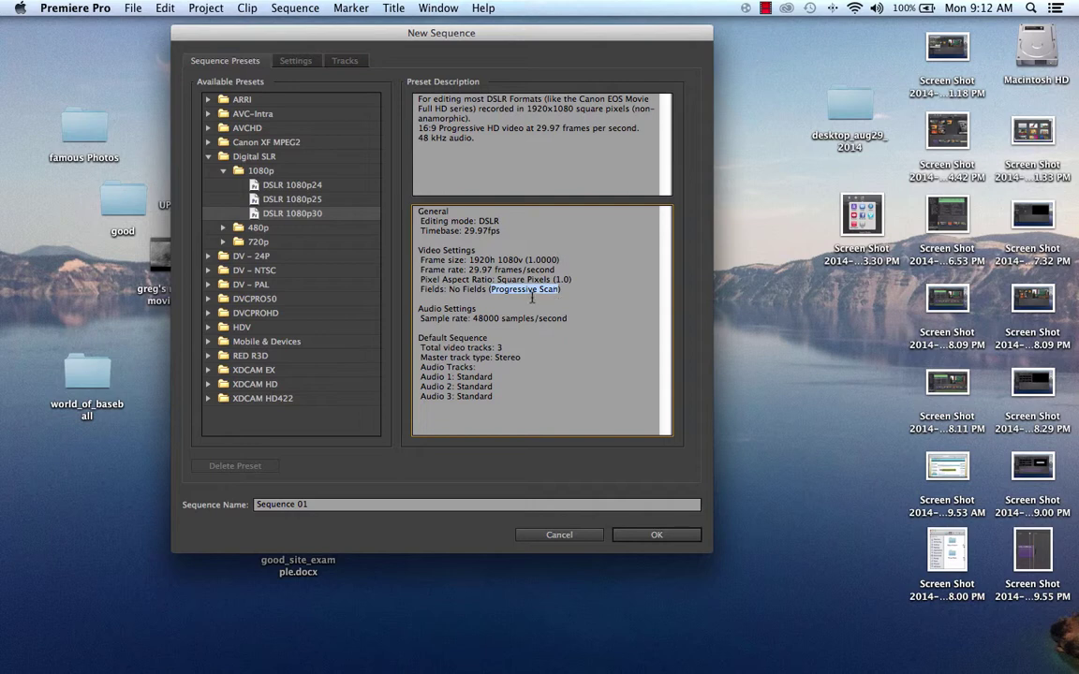
click(482, 273)
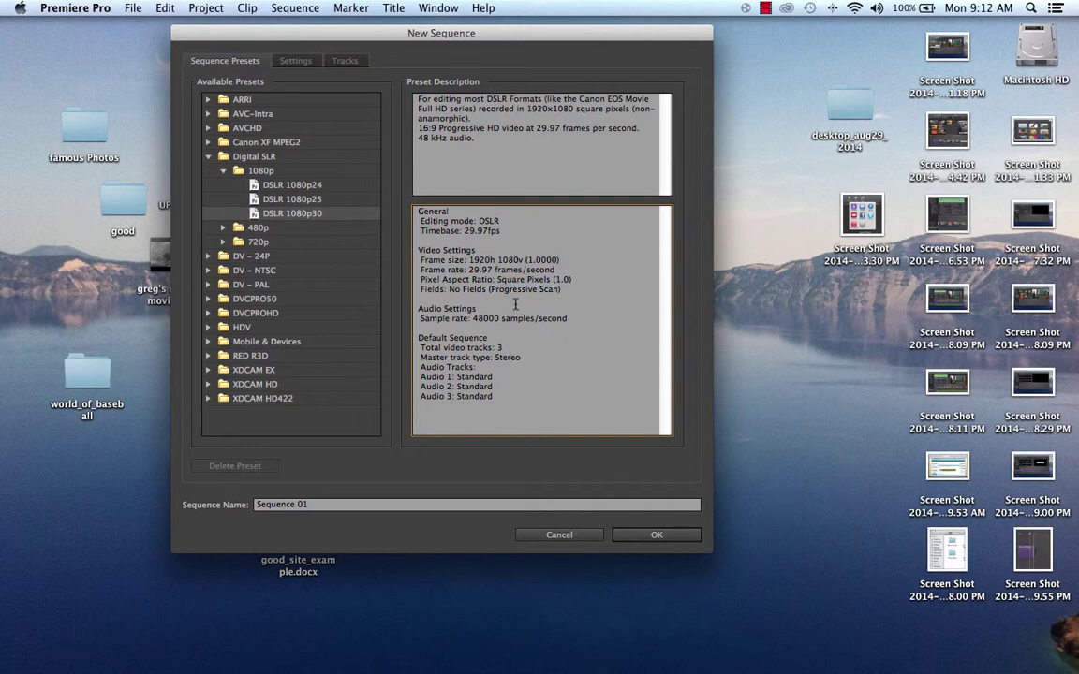
drag(570, 317, 417, 319)
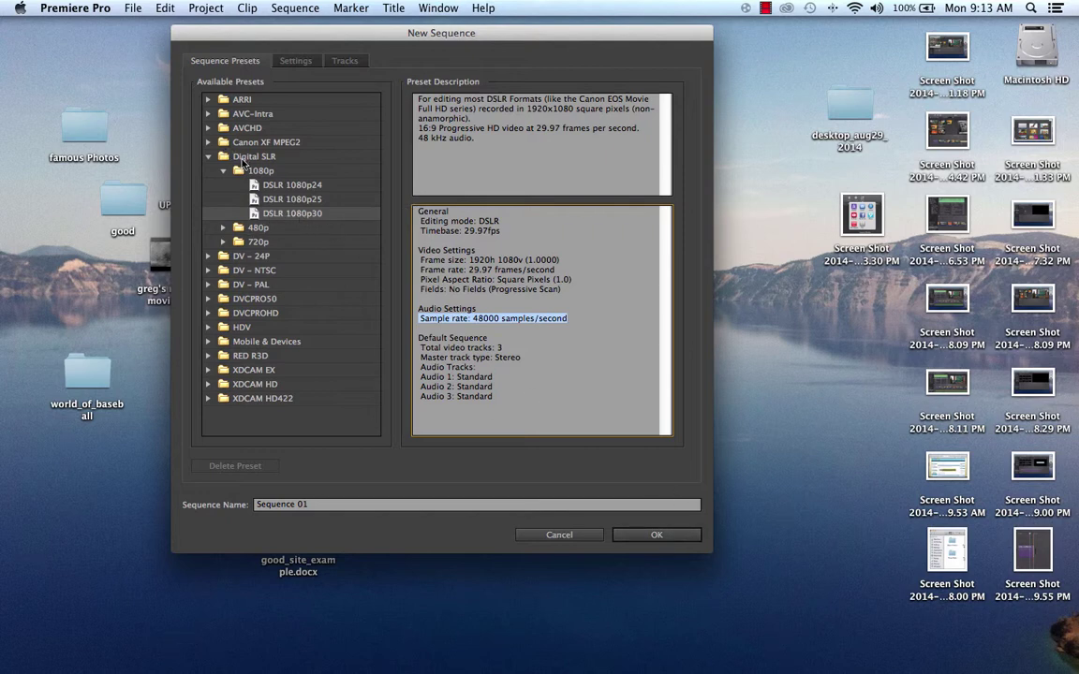
click(656, 536)
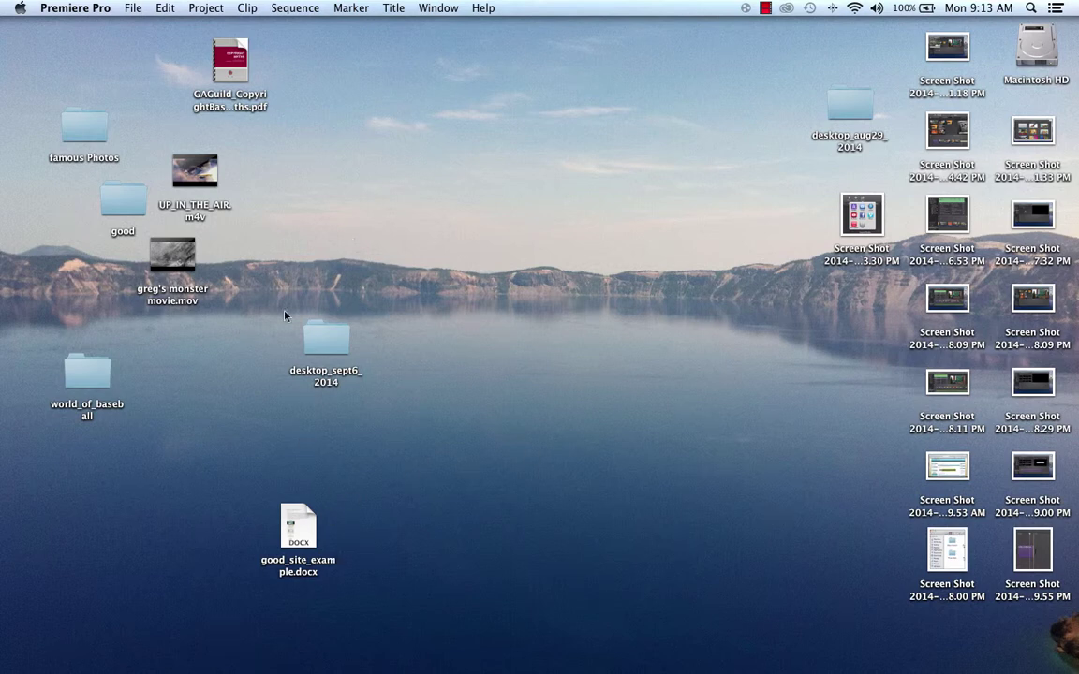
click(766, 8)
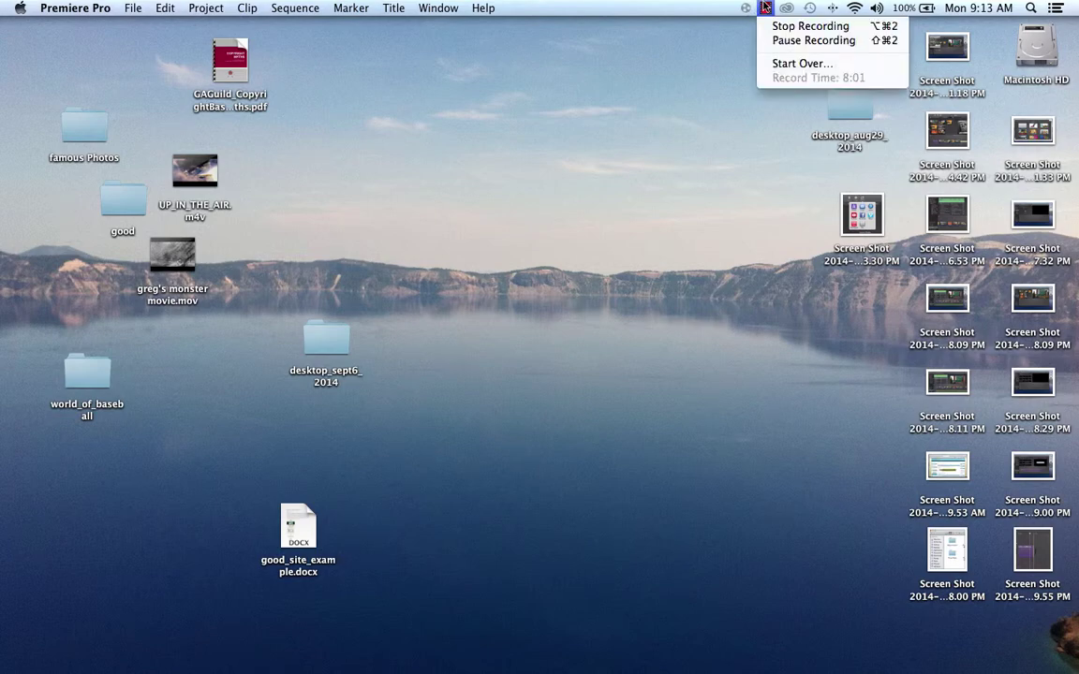
click(812, 40)
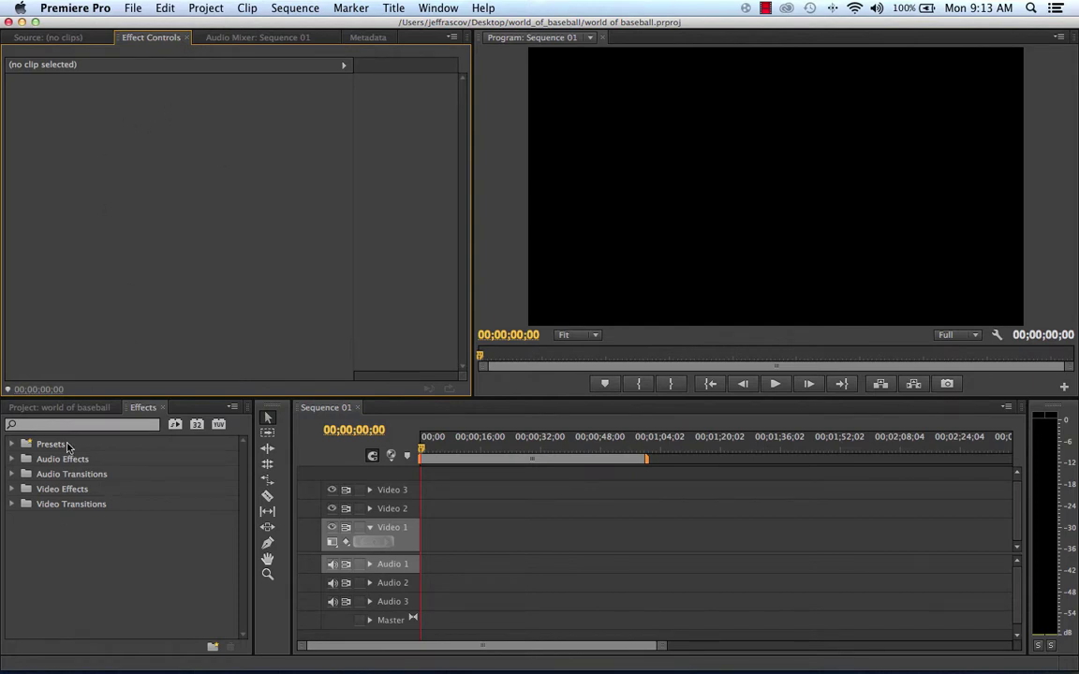
Show the project's items and zoom the Sequence 01 timeline in to a span of about six seconds
click(77, 409)
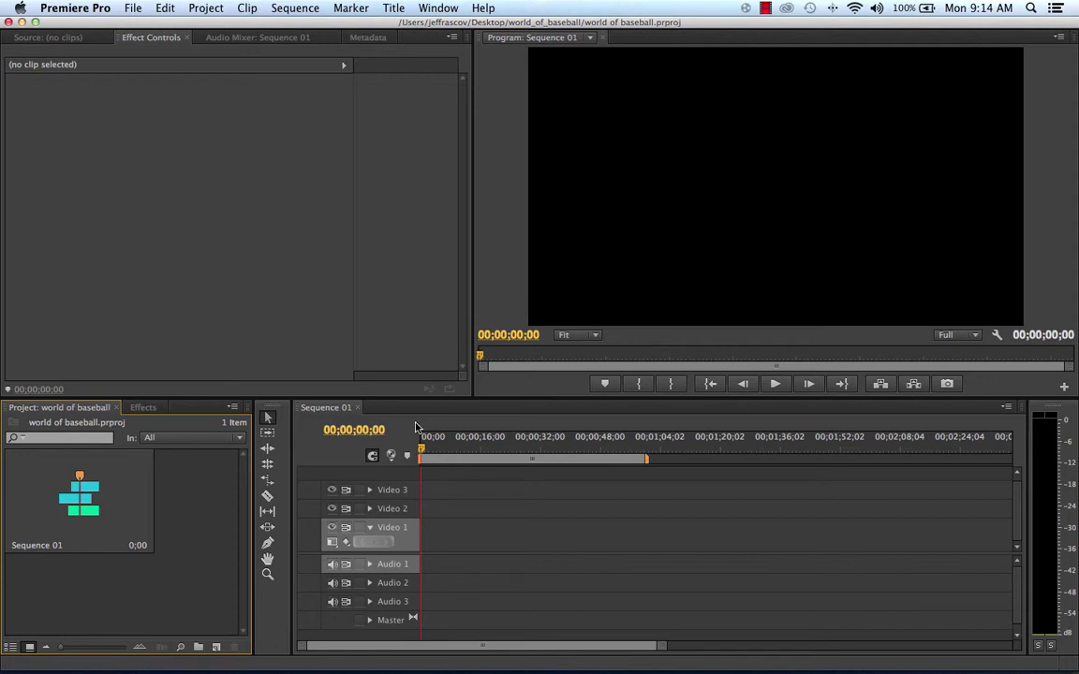
mouse_move(615, 460)
drag(659, 646, 478, 635)
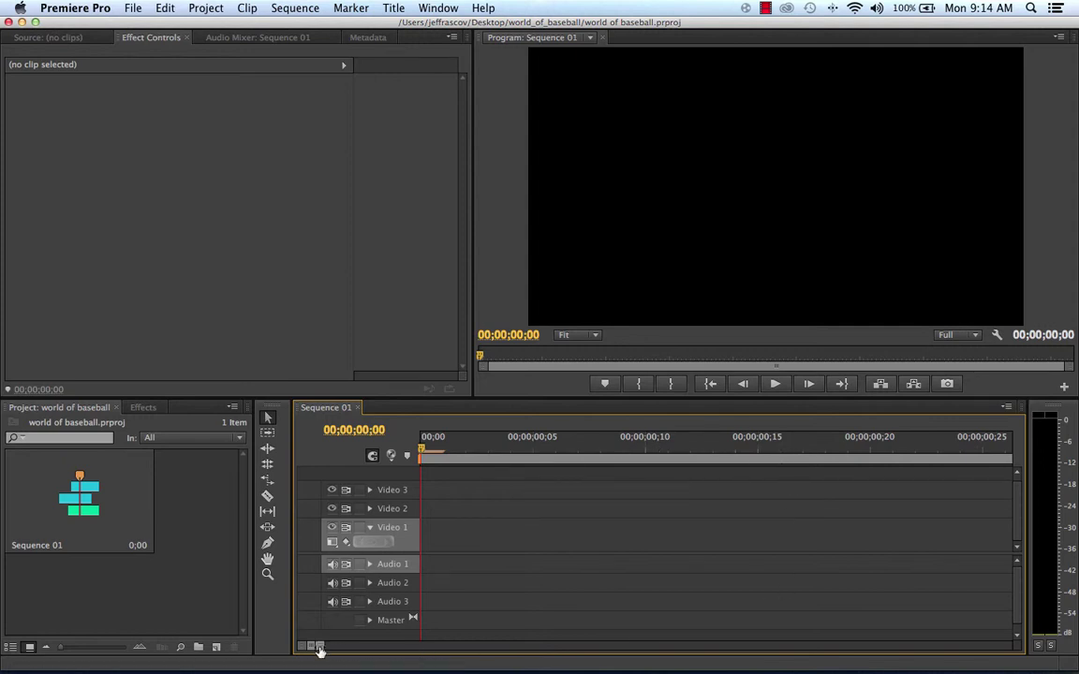
drag(316, 647, 324, 649)
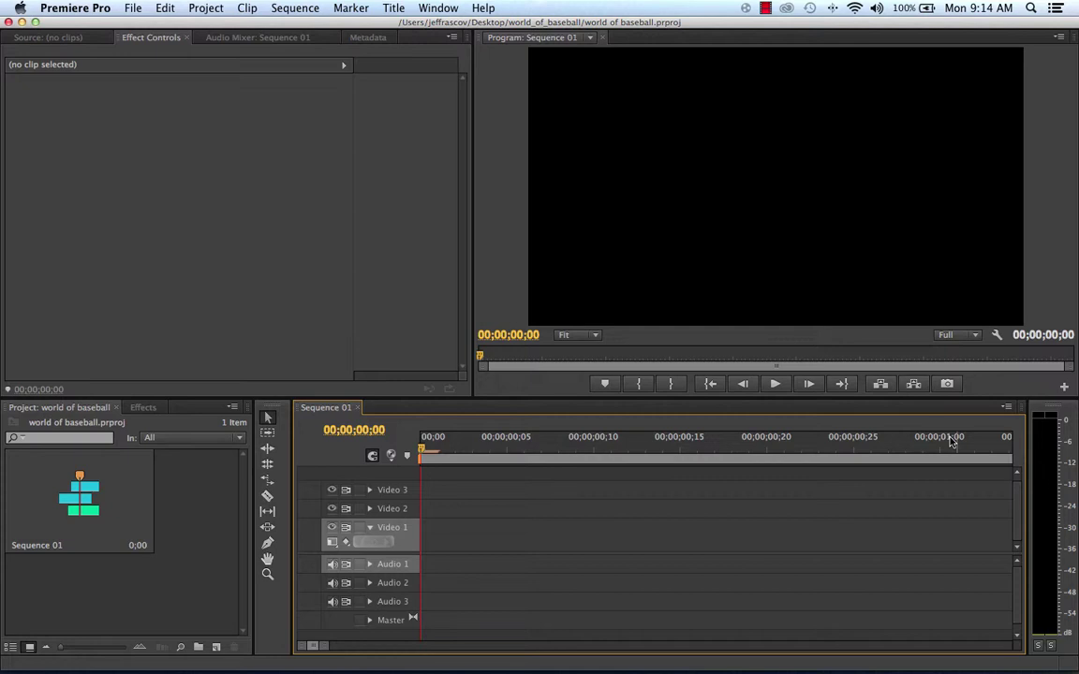
drag(315, 646, 368, 648)
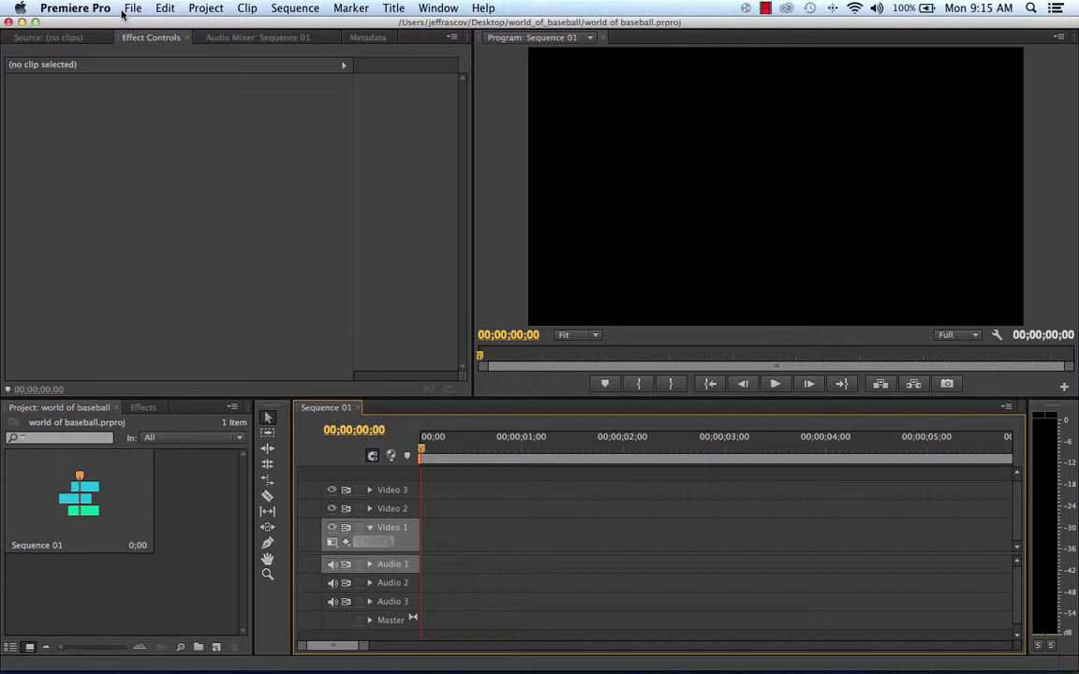
Review the default video transition and still image durations in the General preferences, then accept the settings
click(92, 8)
mouse_move(110, 53)
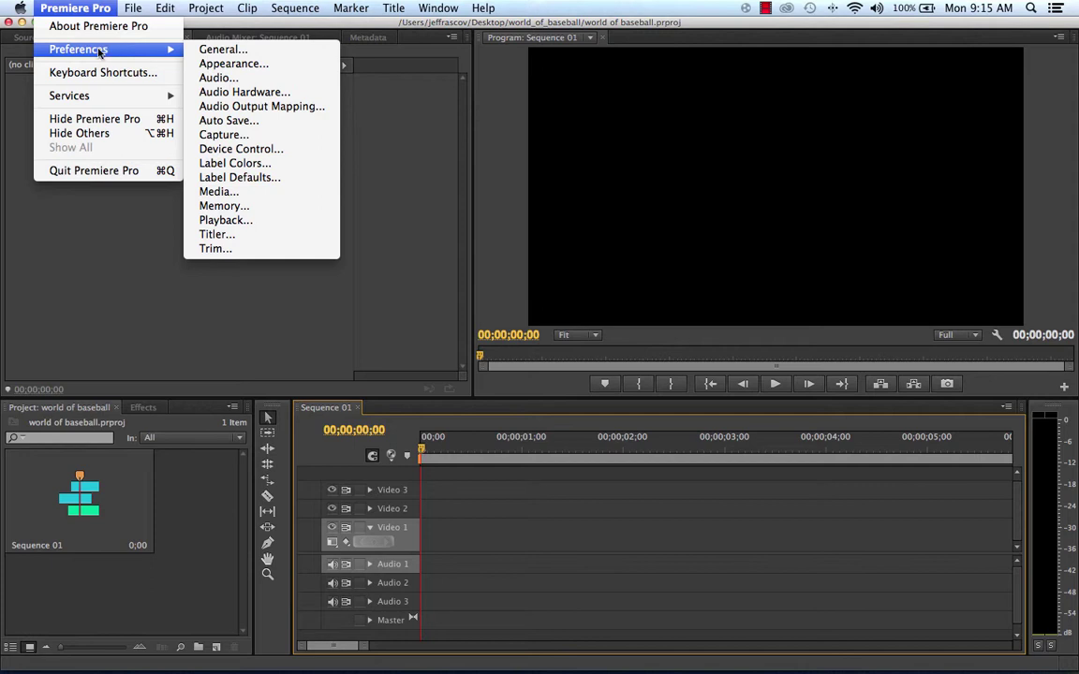
click(237, 50)
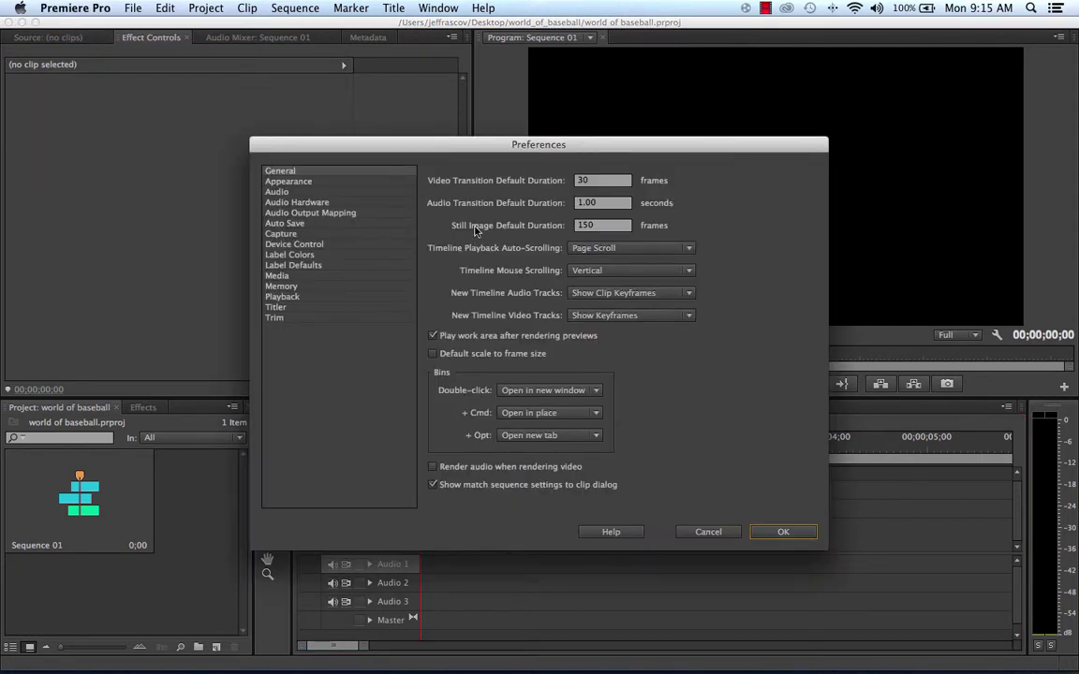
click(604, 227)
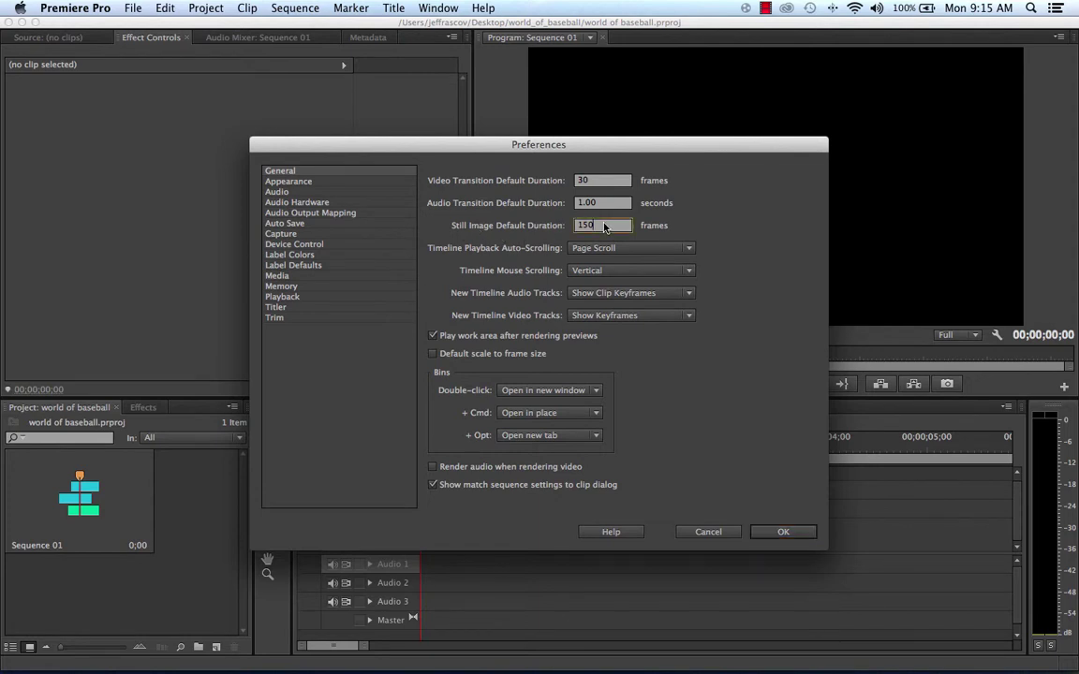
drag(604, 227, 567, 226)
click(602, 184)
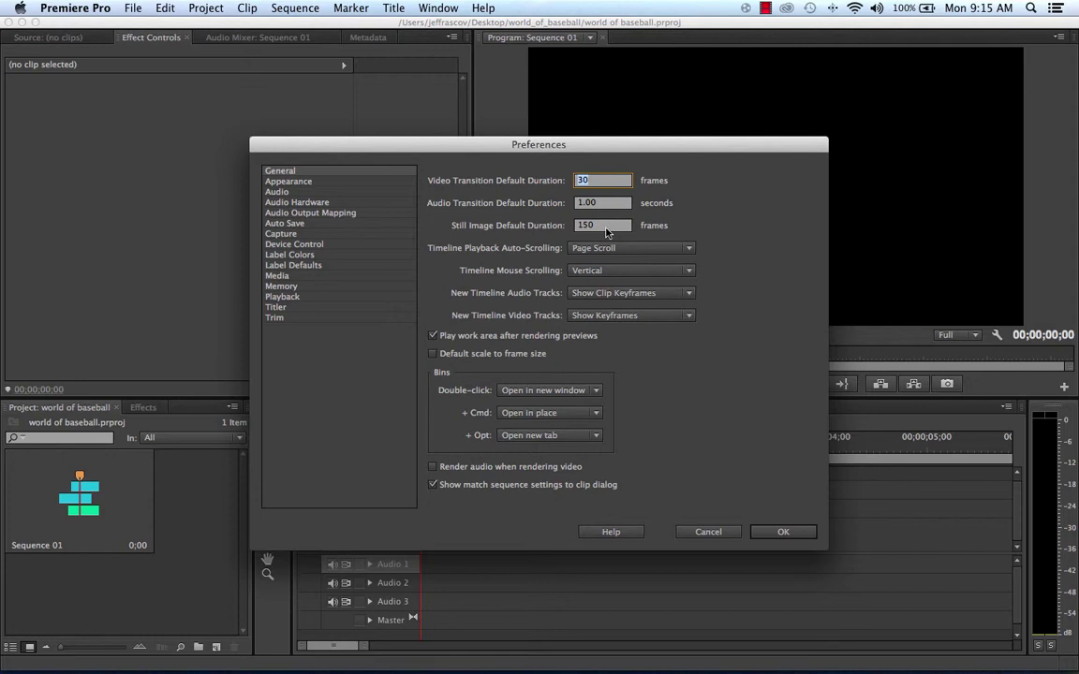
click(607, 232)
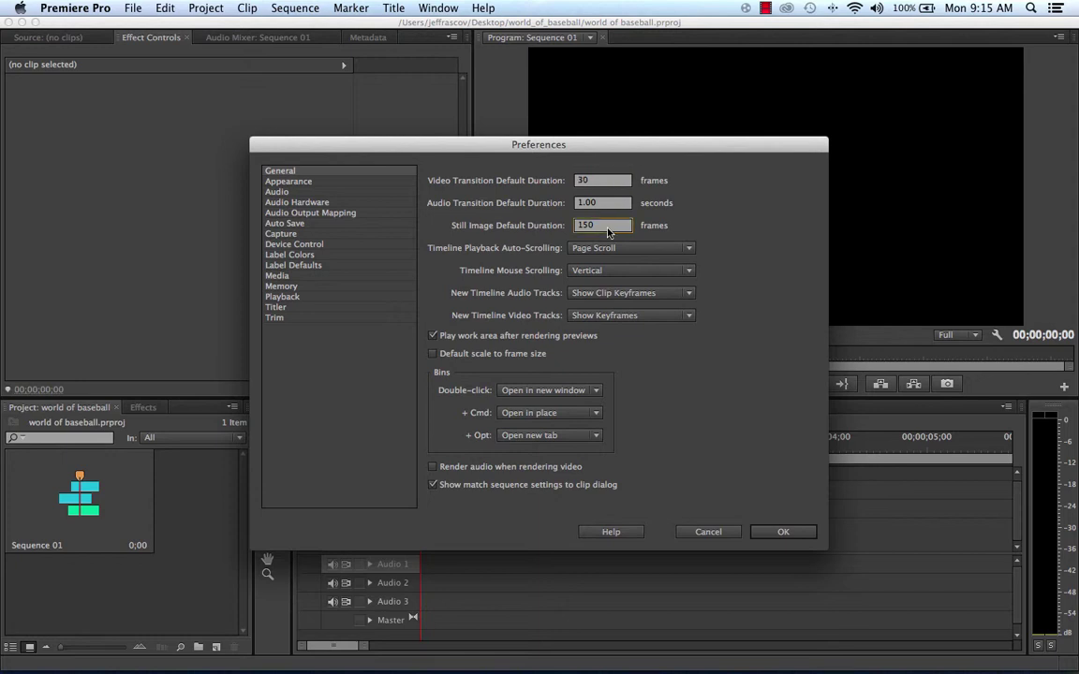
drag(606, 233, 566, 231)
click(791, 531)
Import the photos from photo11.jpg through opening_imagey.jpg in the world_of_baseball folder into the project
click(66, 187)
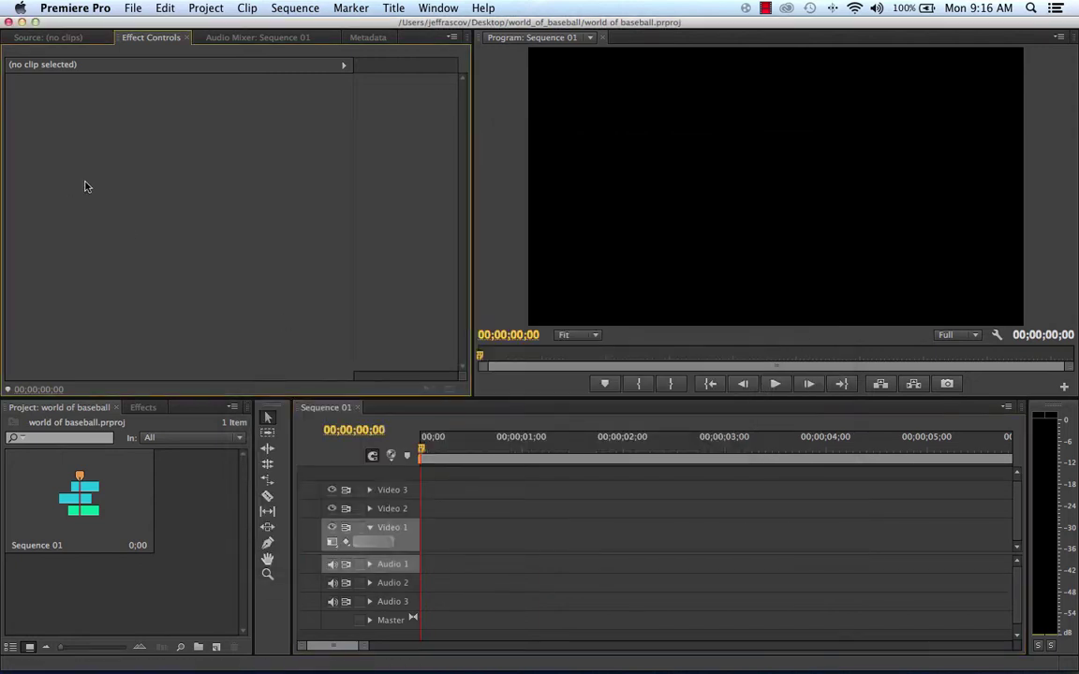
click(185, 521)
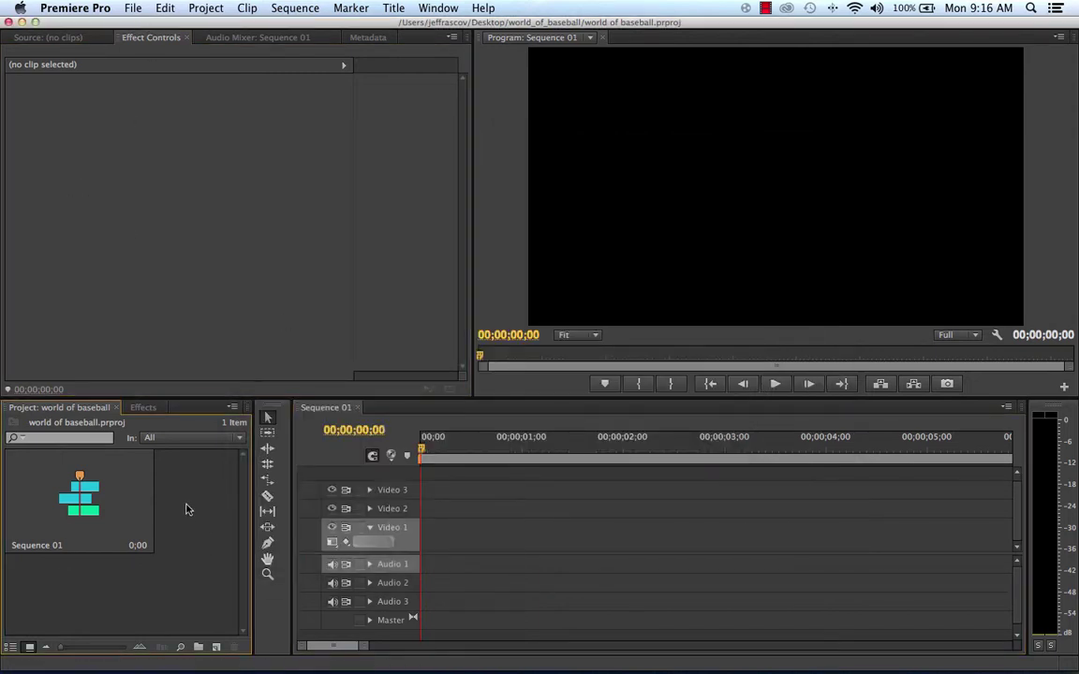
click(132, 8)
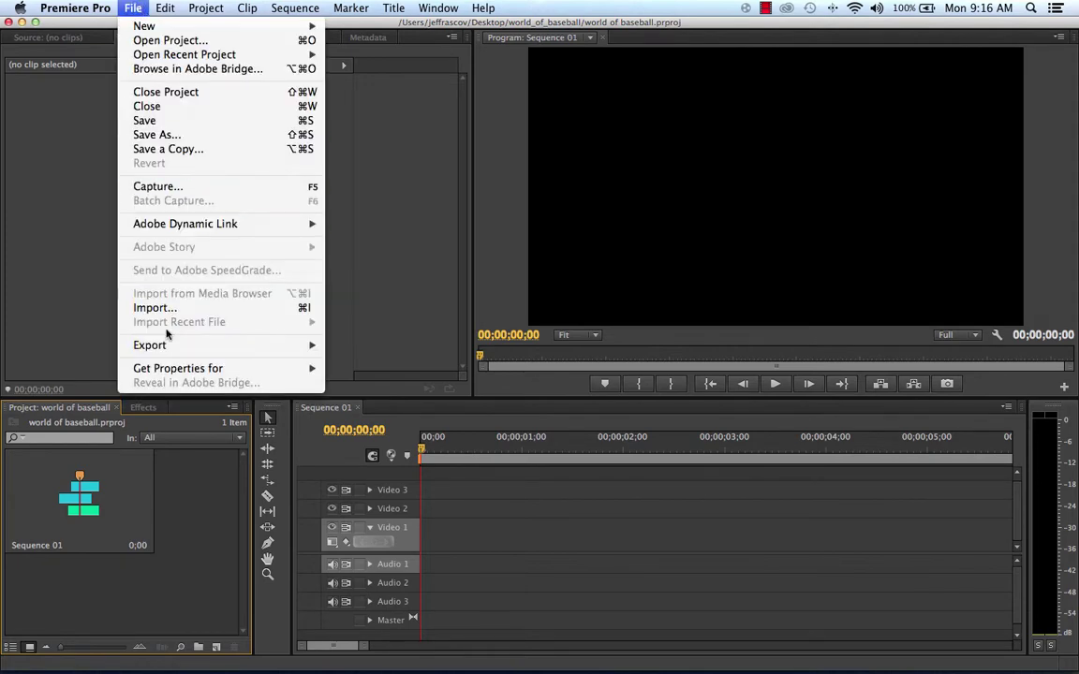
click(188, 312)
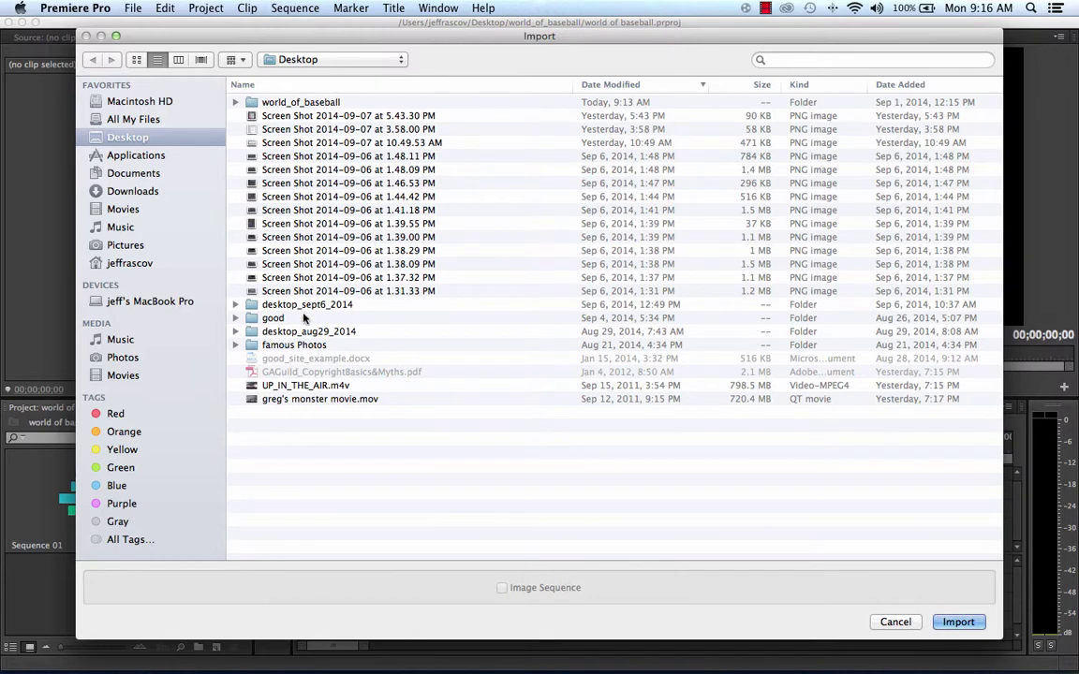
double_click(302, 103)
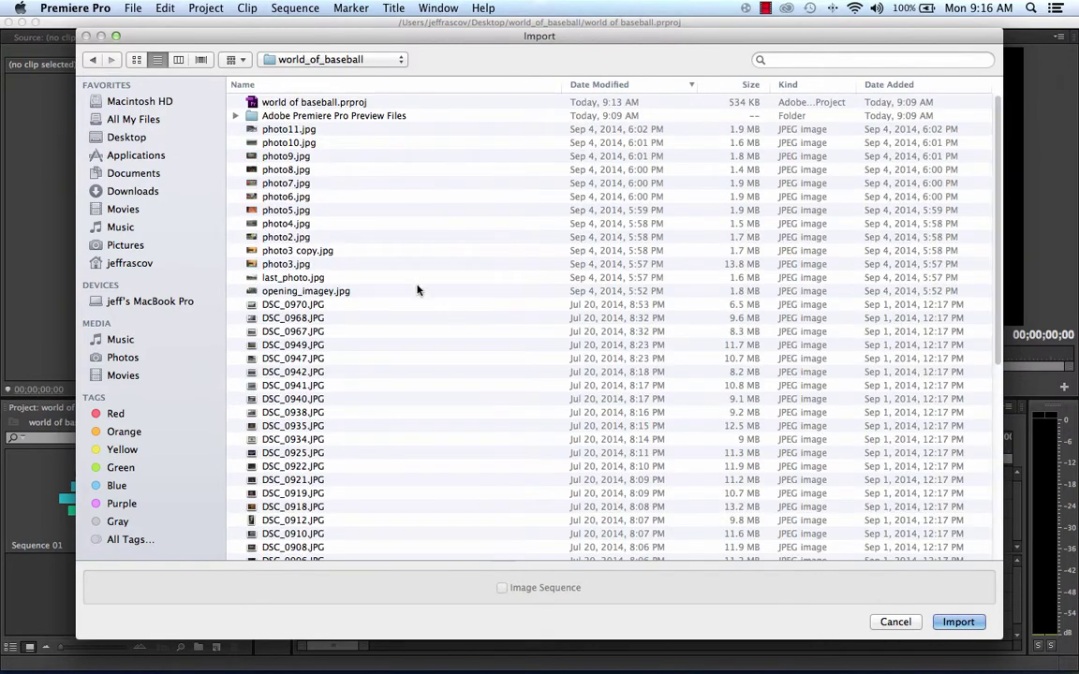
click(267, 128)
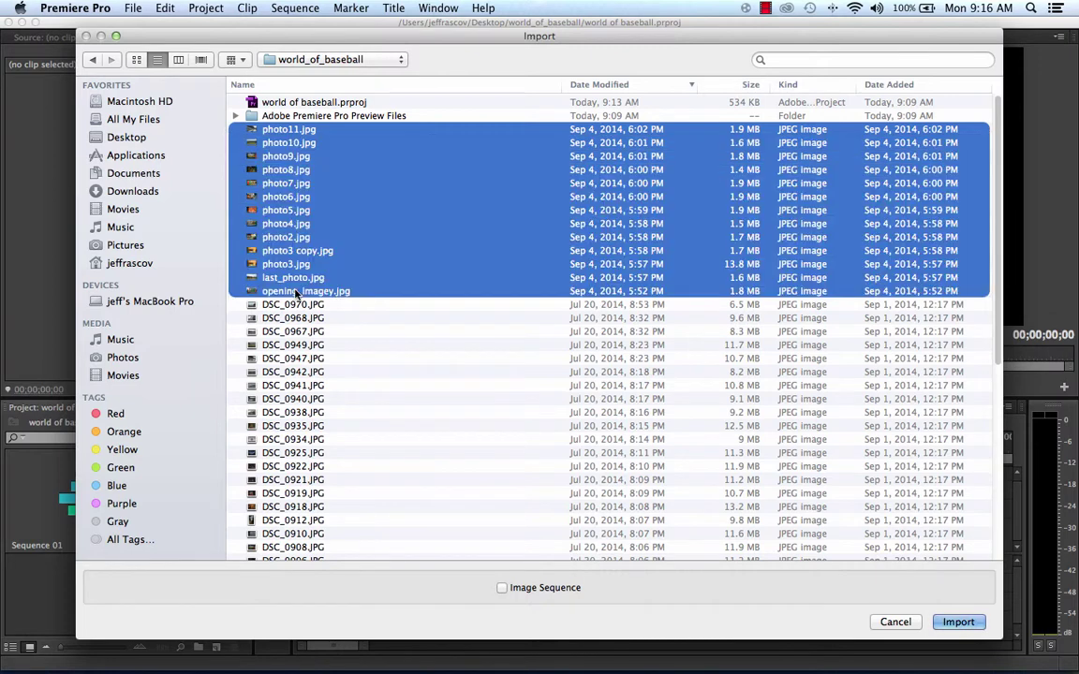
shift+click(296, 292)
click(958, 622)
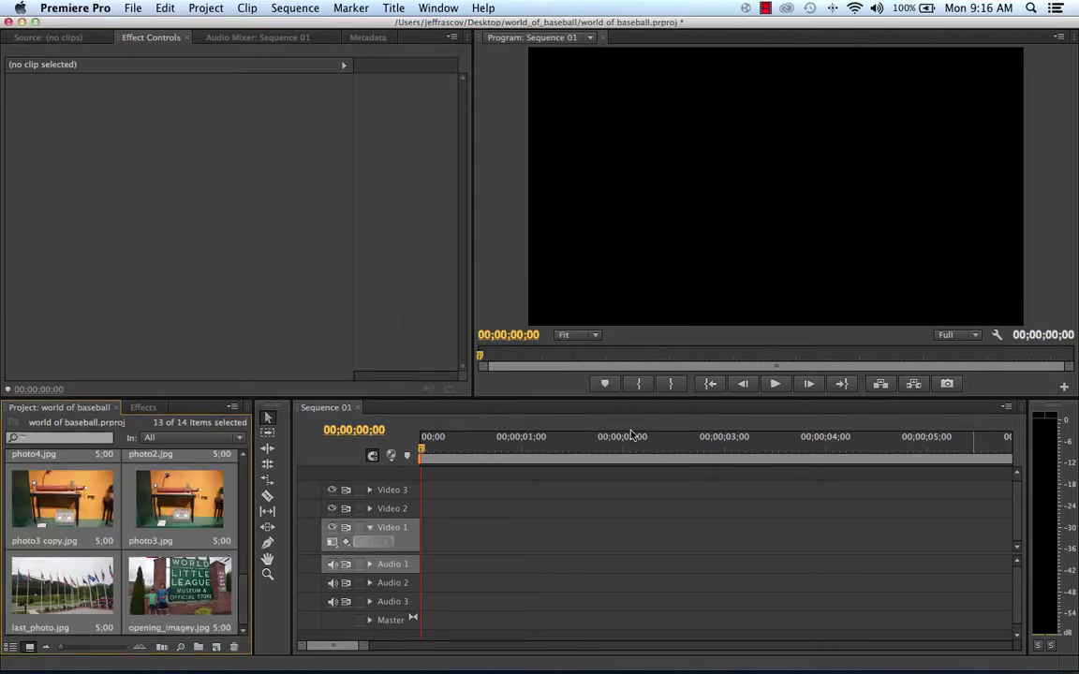
Create a new 1920 by 1080 title named baseball
click(133, 9)
mouse_move(137, 25)
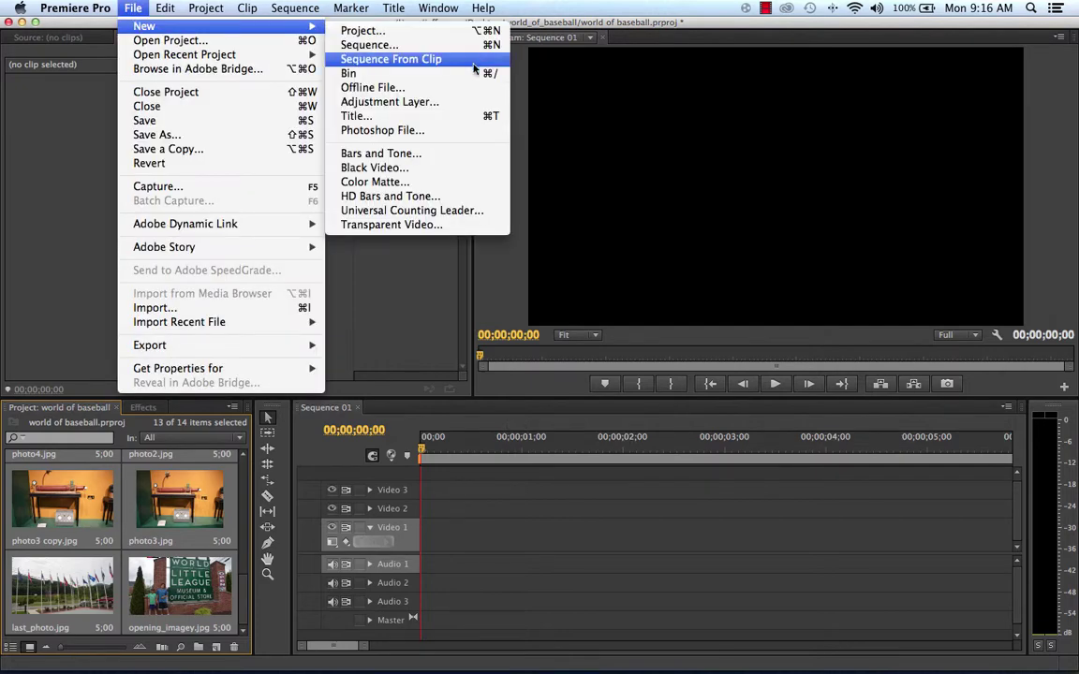
click(418, 122)
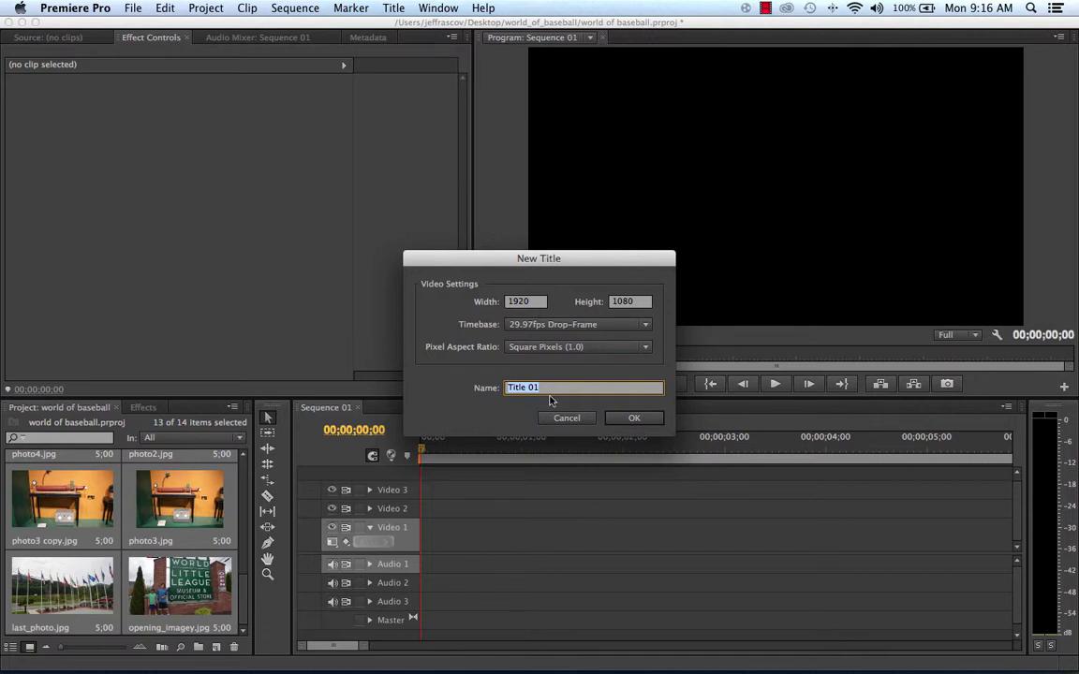
text(baseball)
click(625, 418)
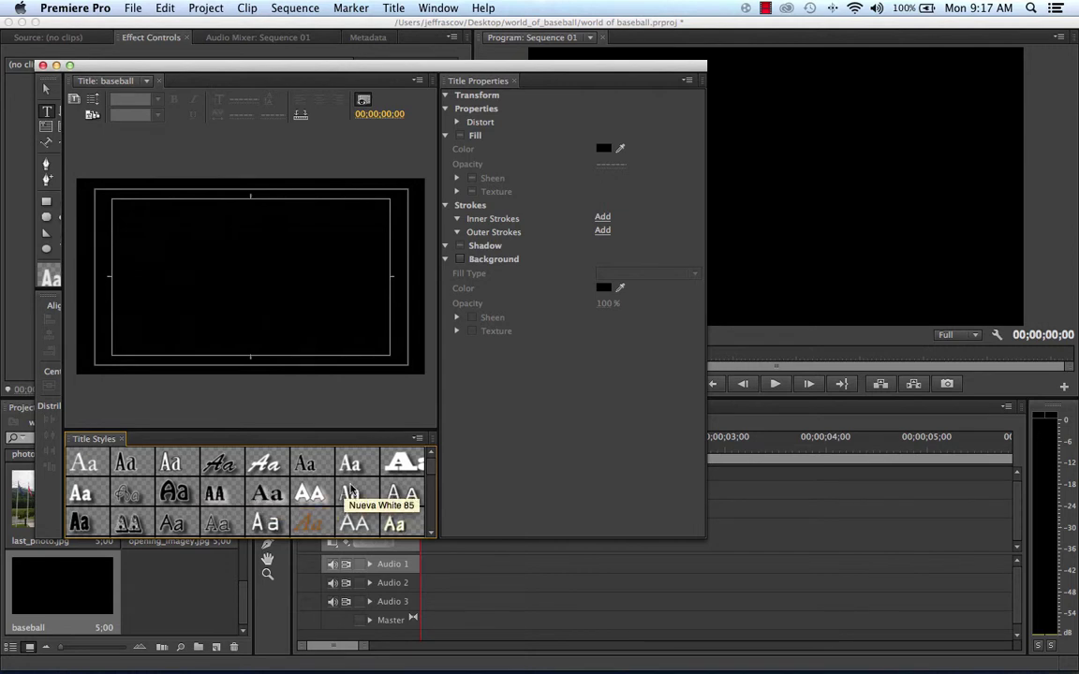
Browse the available title styles to examine their fonts, colors and effects
scroll(317, 503, down, 5)
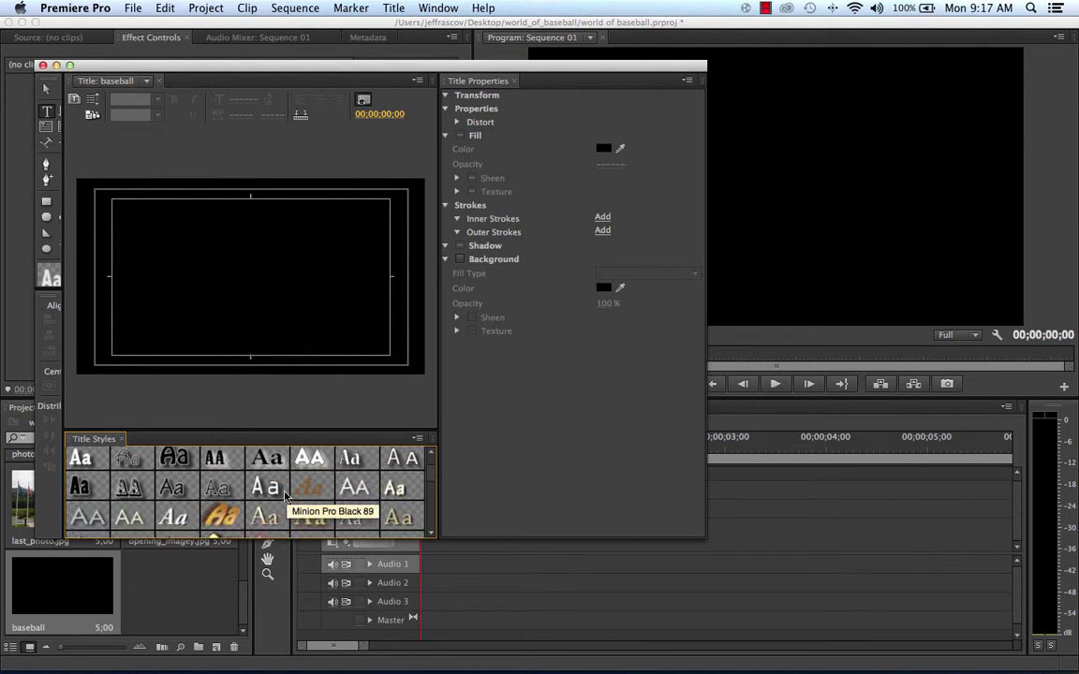
scroll(352, 507, down, 8)
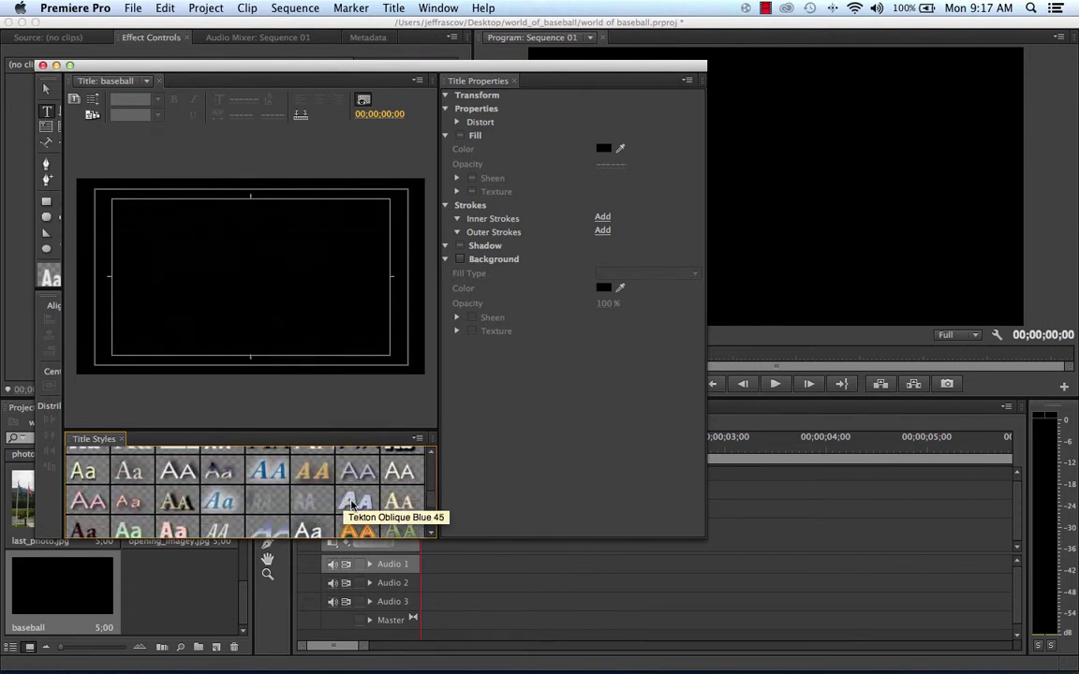
scroll(352, 507, down, 2)
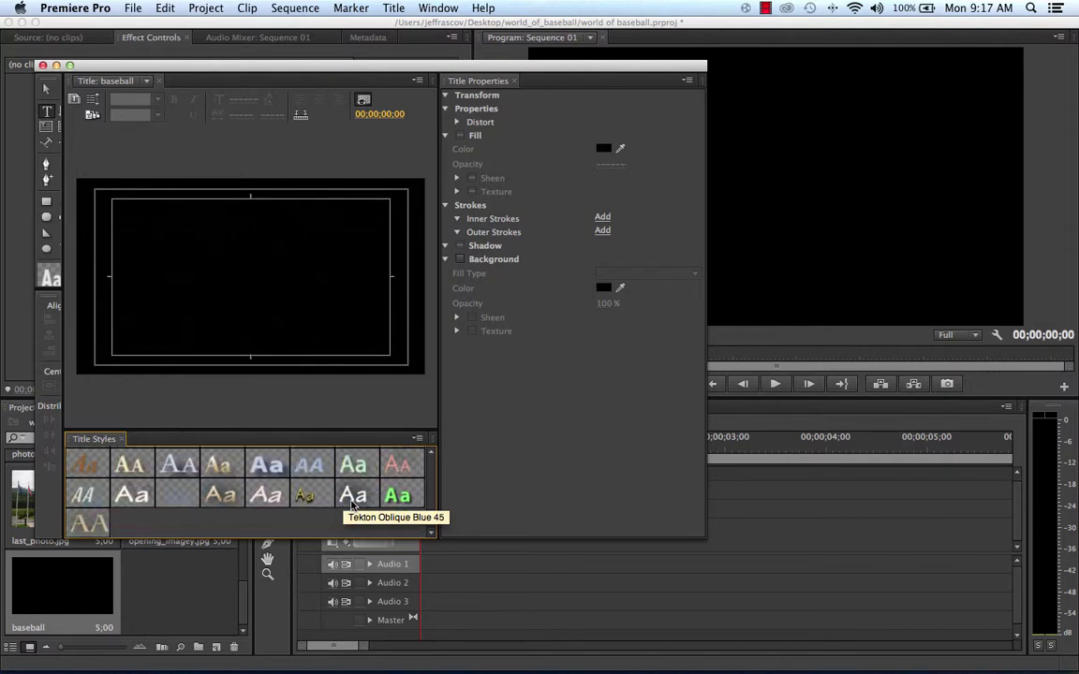
scroll(352, 507, up, 3)
scroll(352, 507, up, 3)
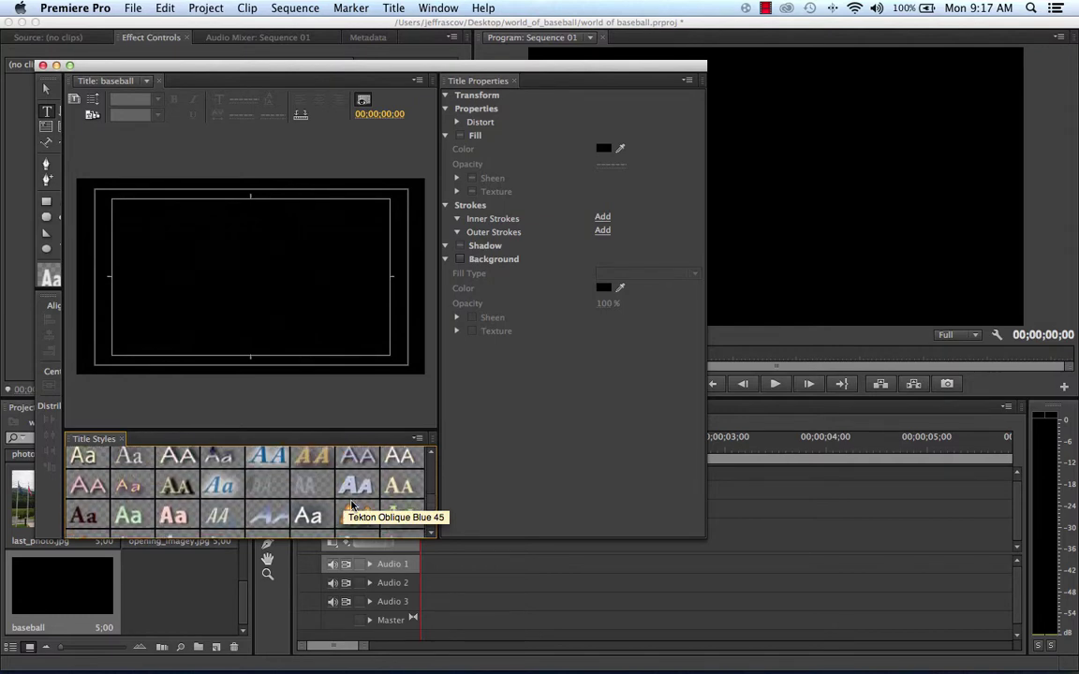
scroll(352, 507, up, 3)
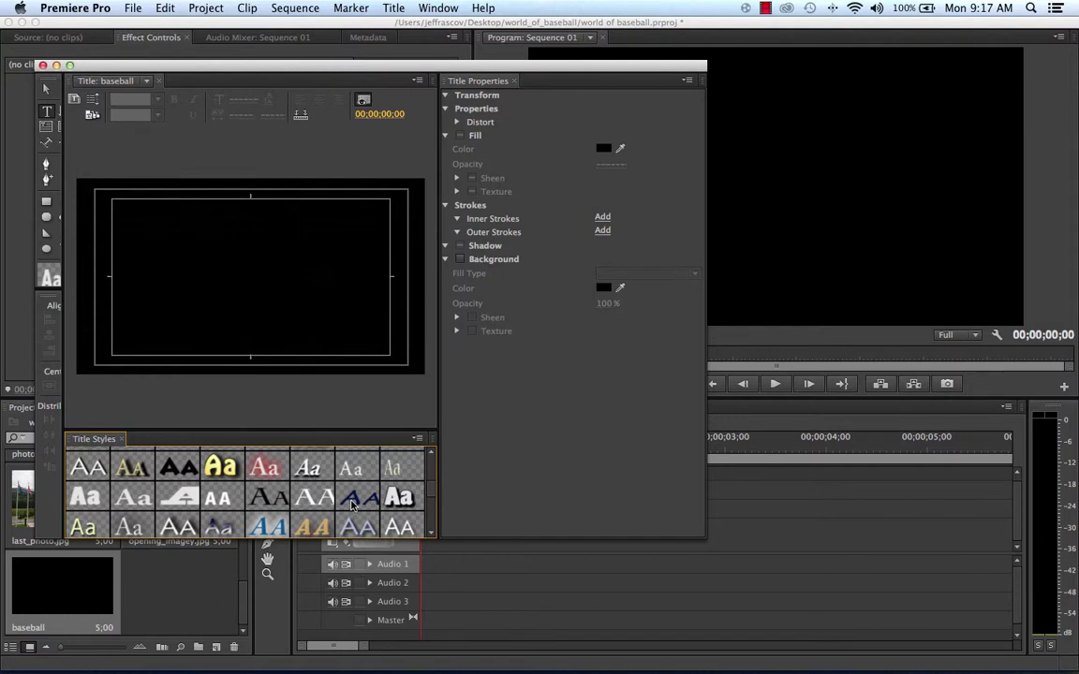
scroll(352, 507, up, 3)
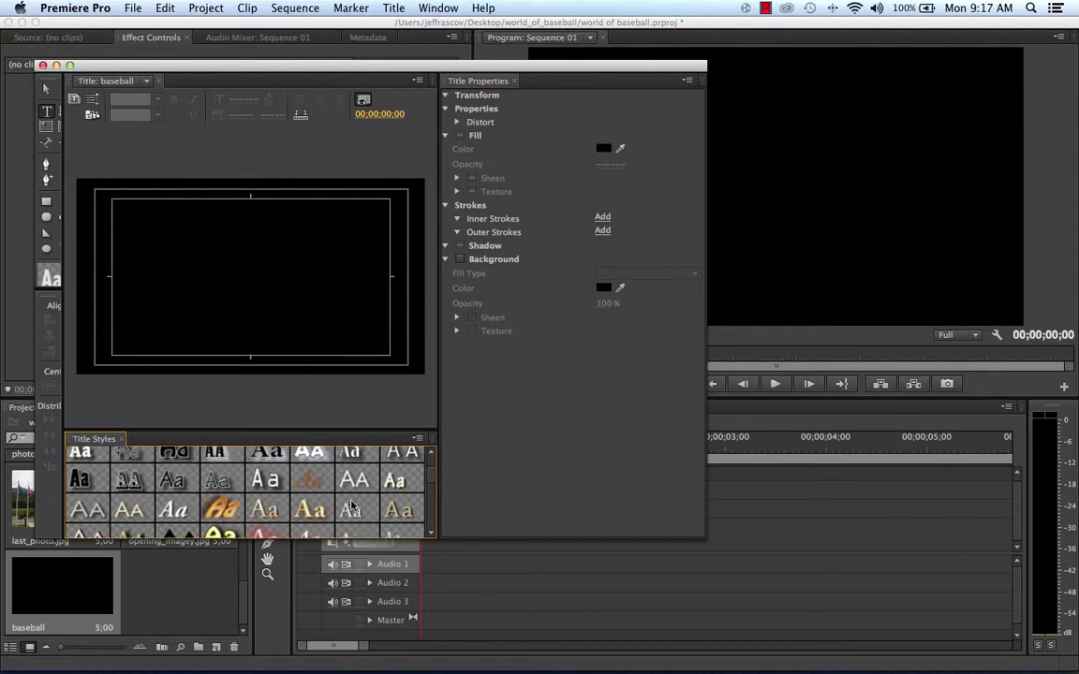
scroll(352, 507, up, 3)
scroll(357, 503, down, 1)
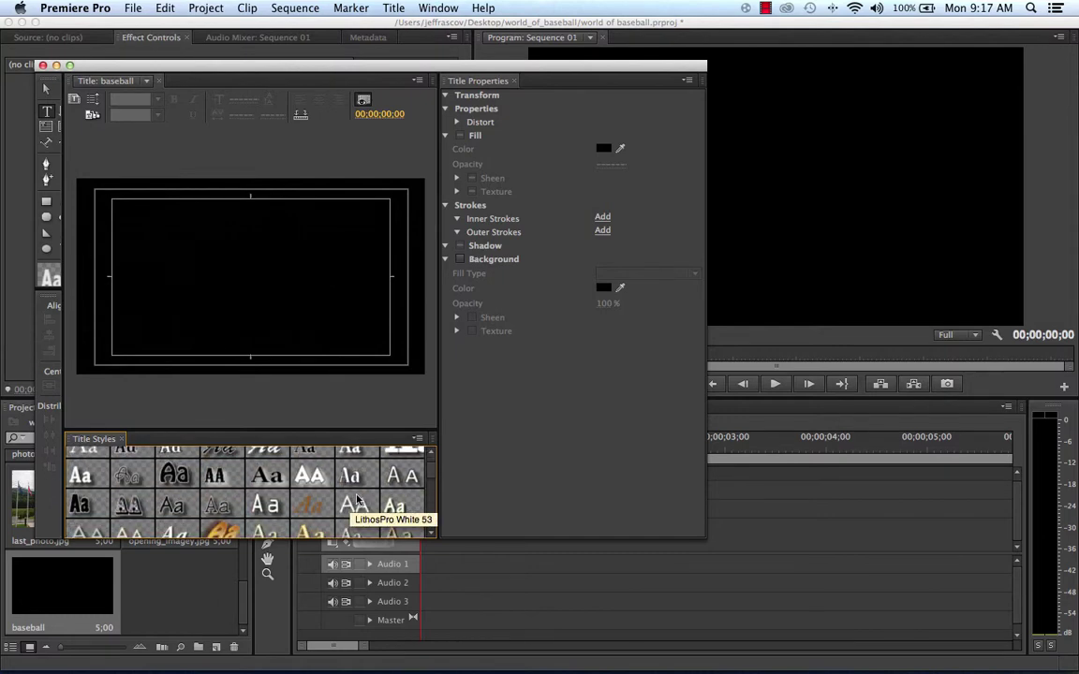
scroll(356, 501, down, 5)
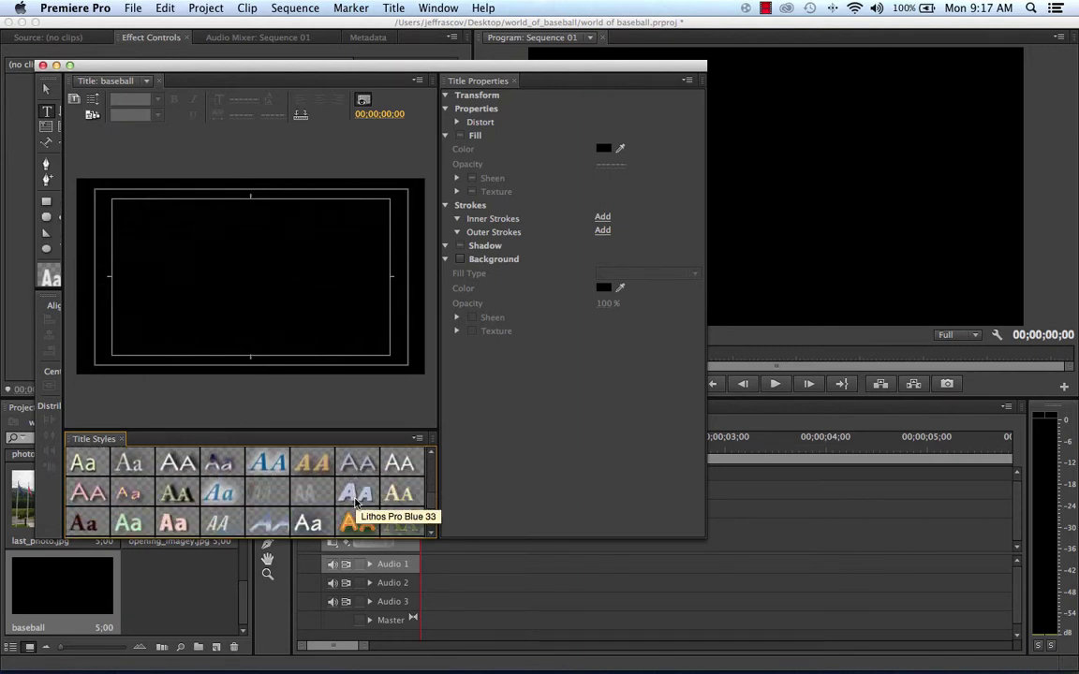
scroll(356, 502, down, 1)
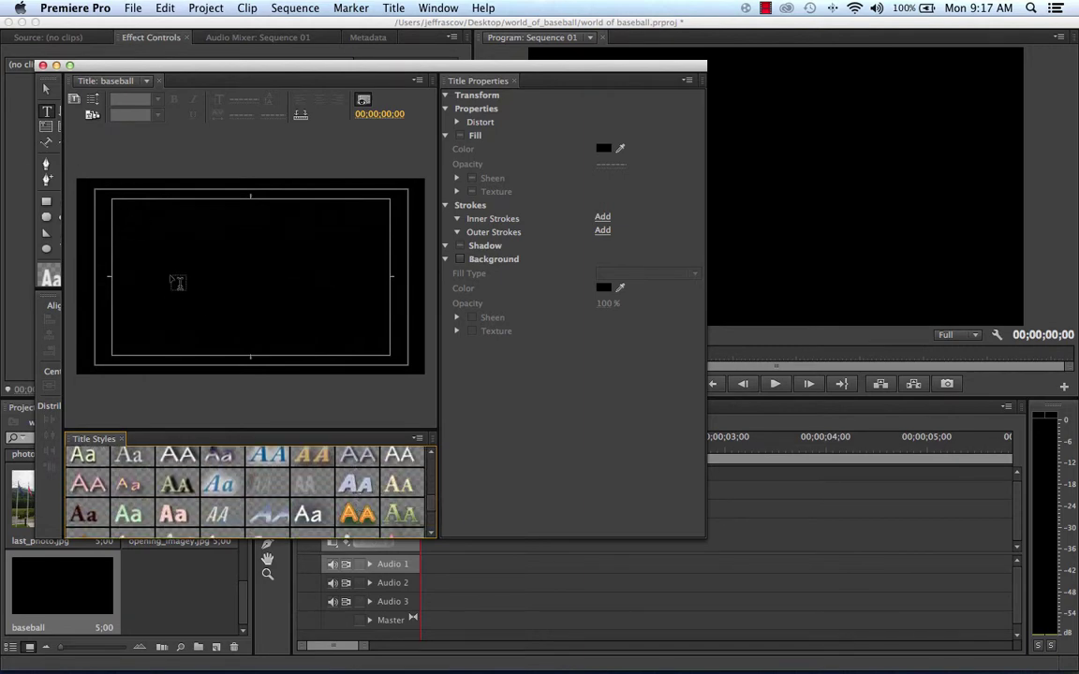
Add the text "World of Little League" within the title-safe area of the baseball title
click(159, 253)
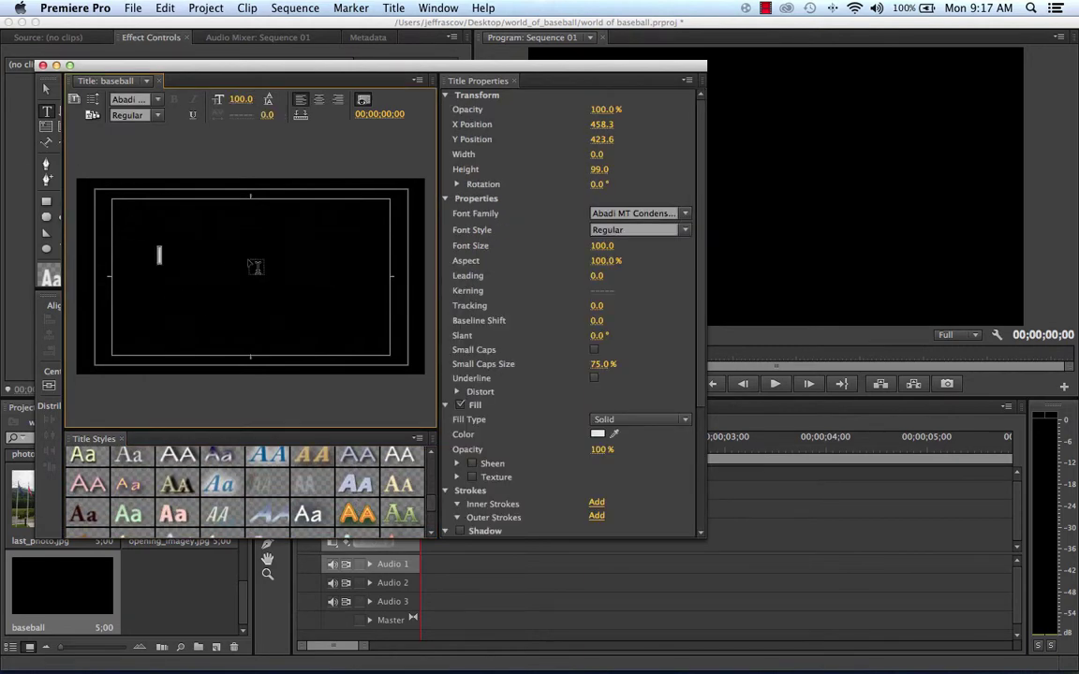
text(W)
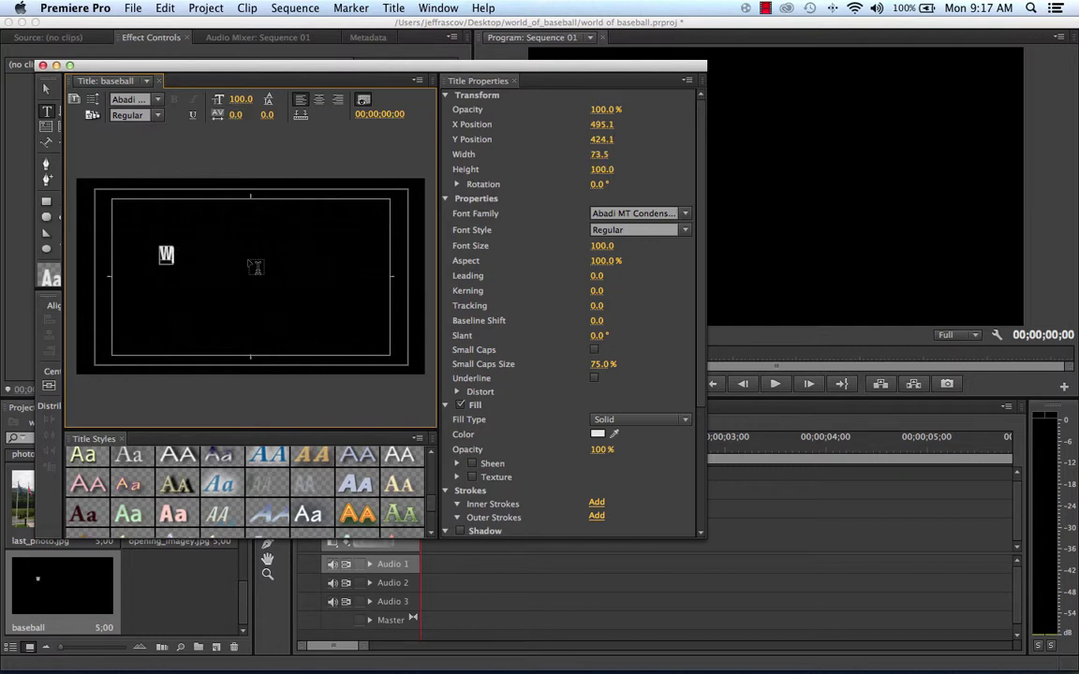
text(old)
key(BackSpace)
key(BackSpace)
text(rld)
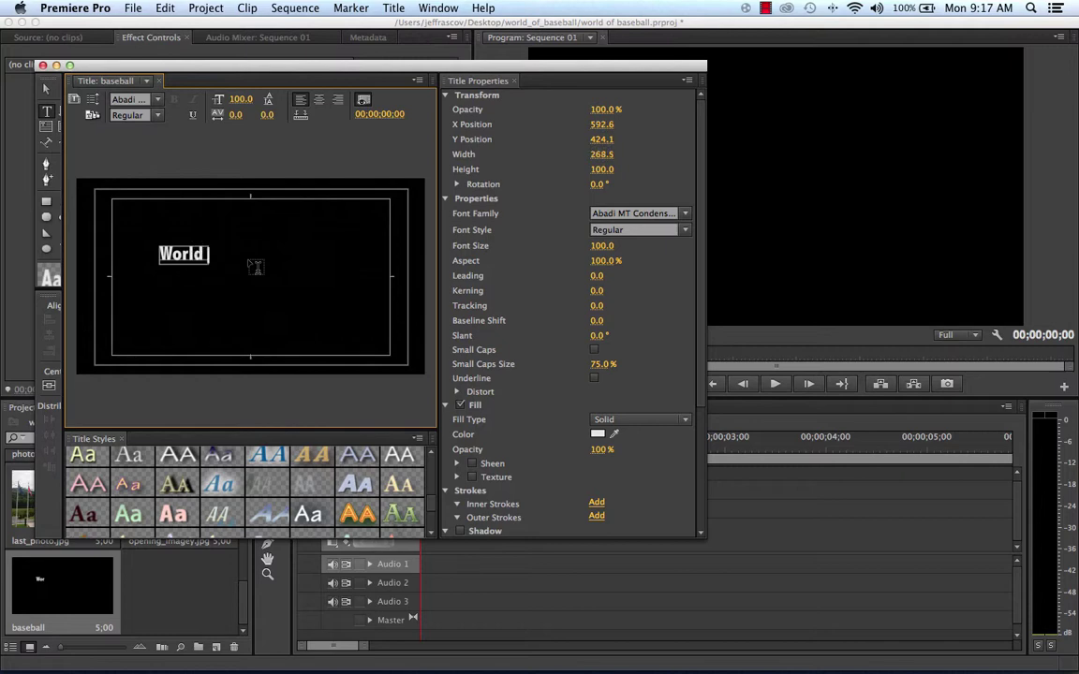
text( of Little Lea)
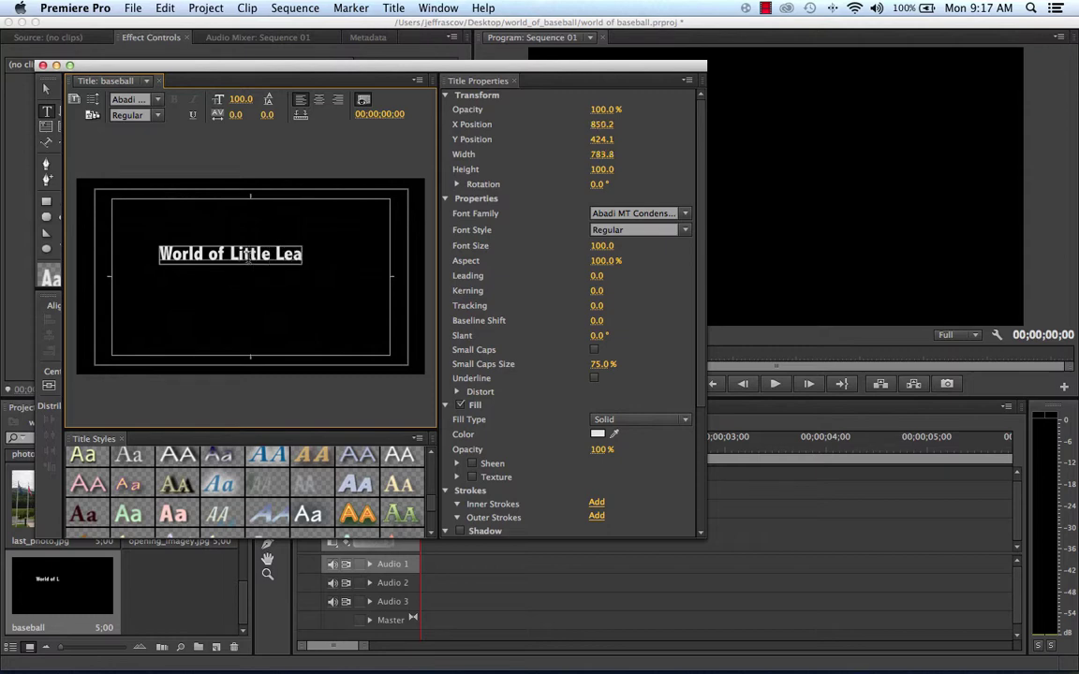
text(gue)
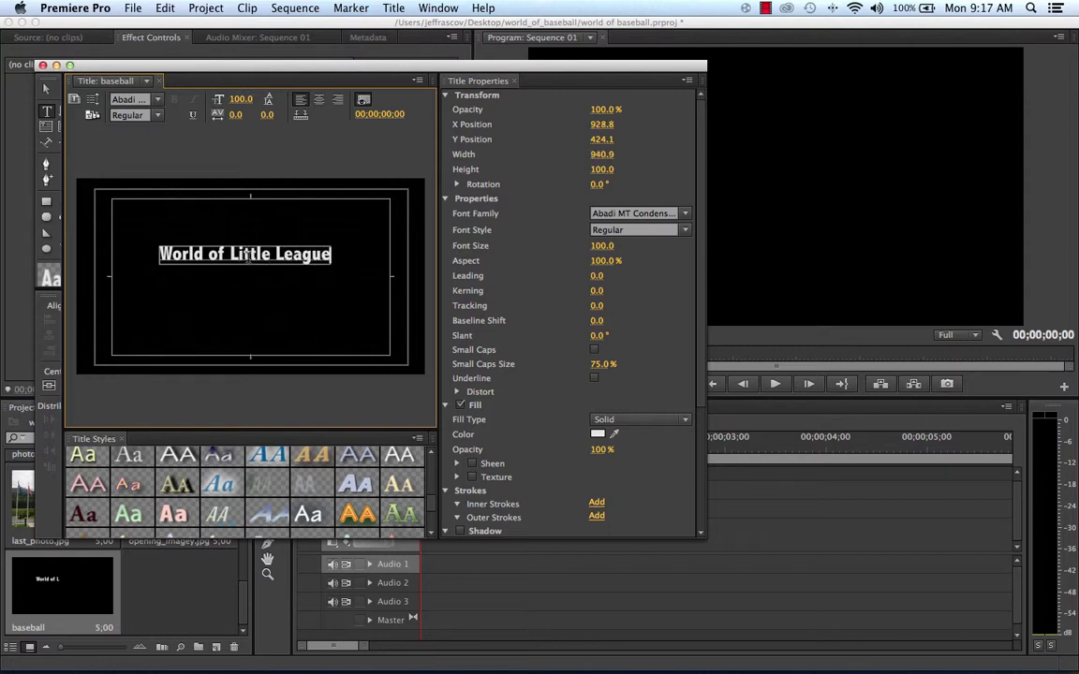
key(Return)
text(Base)
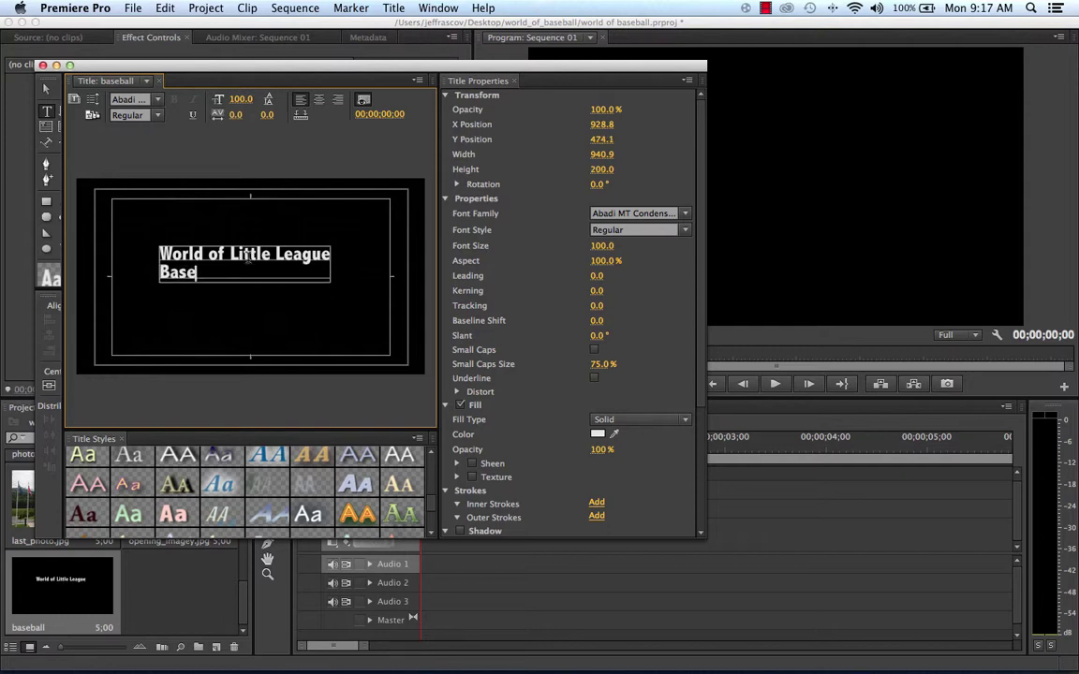
key(BackSpace)
key(BackSpace)
key(BackSpace)
key(BackSpace)
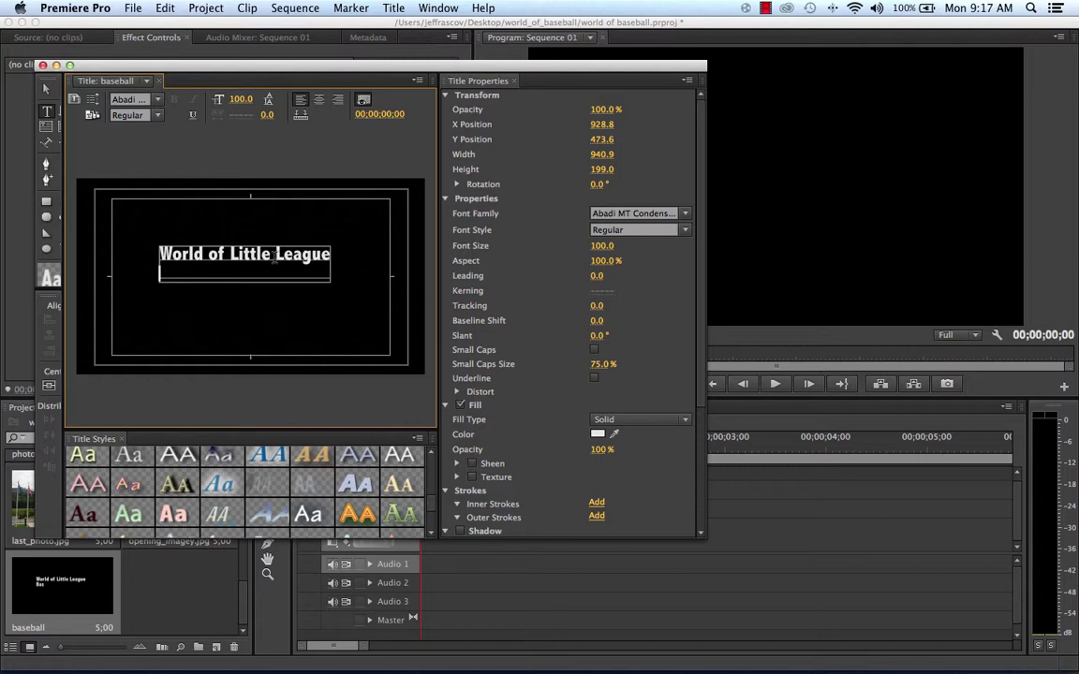
key(BackSpace)
Rework the title text into the two lines "World of Little" and "League Baseball", and center-align both lines
click(274, 255)
key(Return)
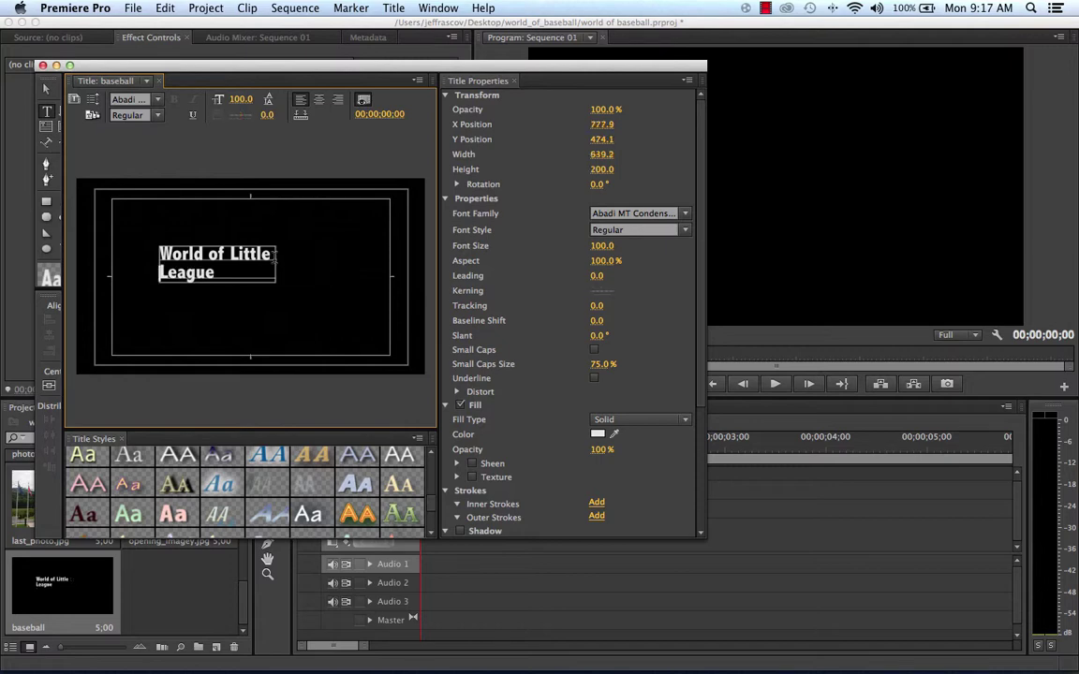
text(Baseball)
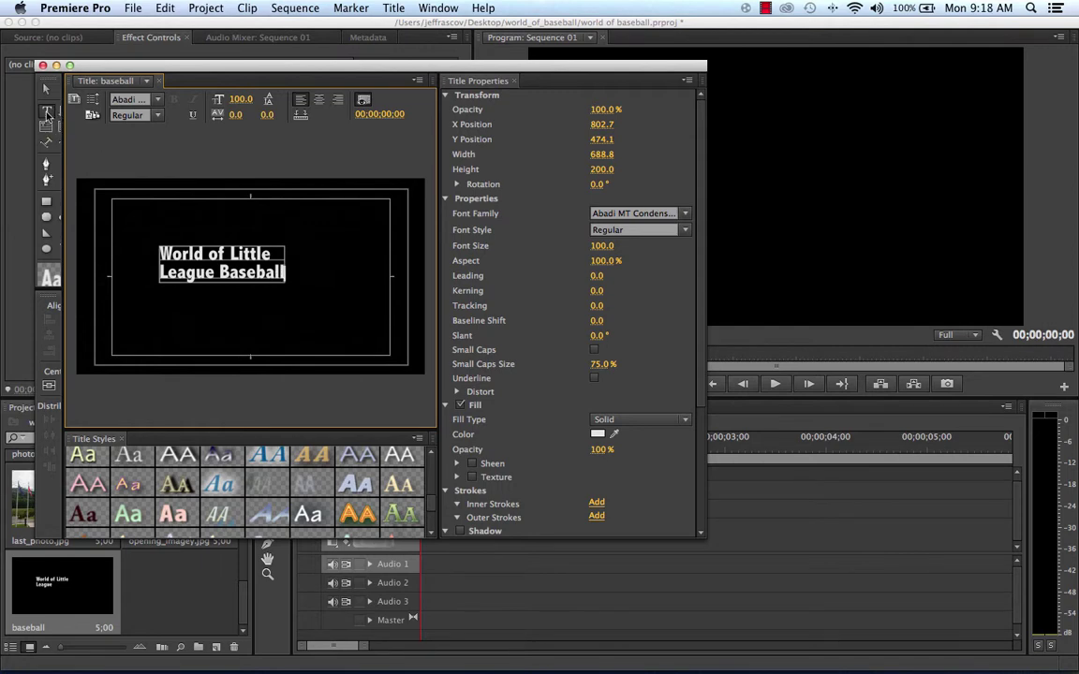
drag(285, 271, 131, 217)
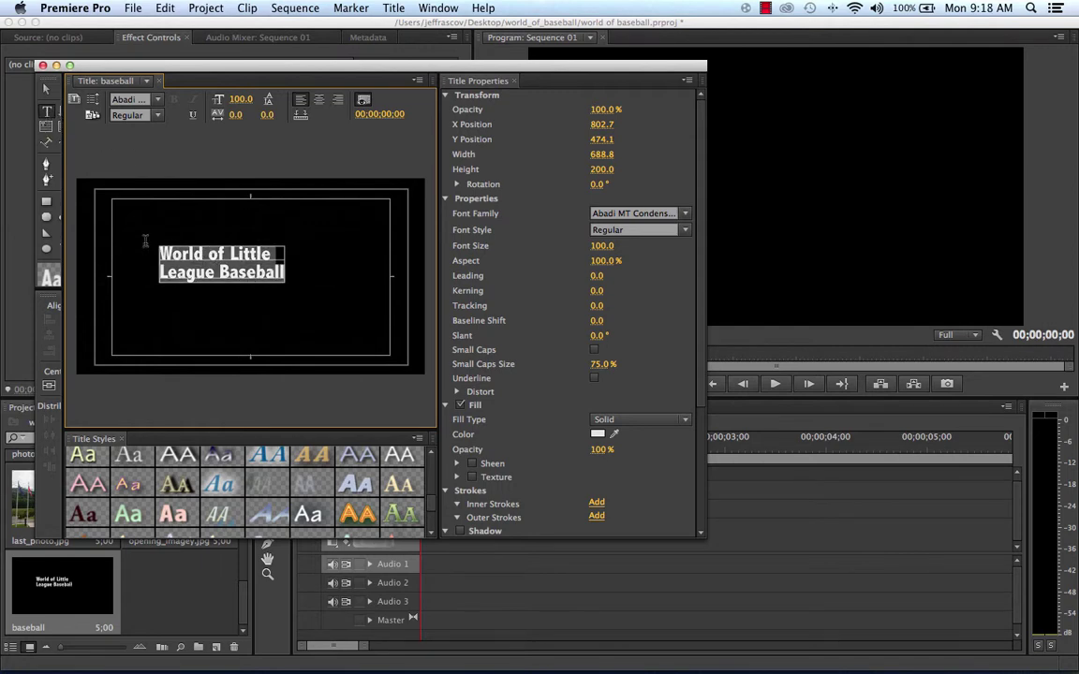
click(319, 99)
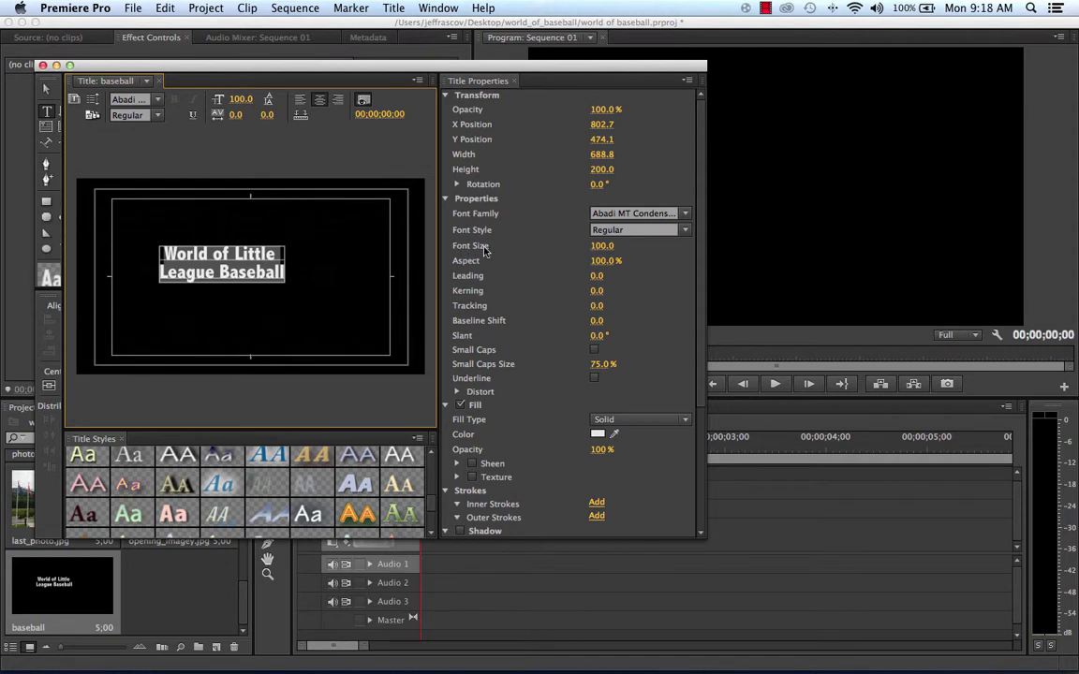
Enlarge the title text to font size 162, move it to about the horizontal center of the frame, and close the title editor
drag(603, 245, 660, 245)
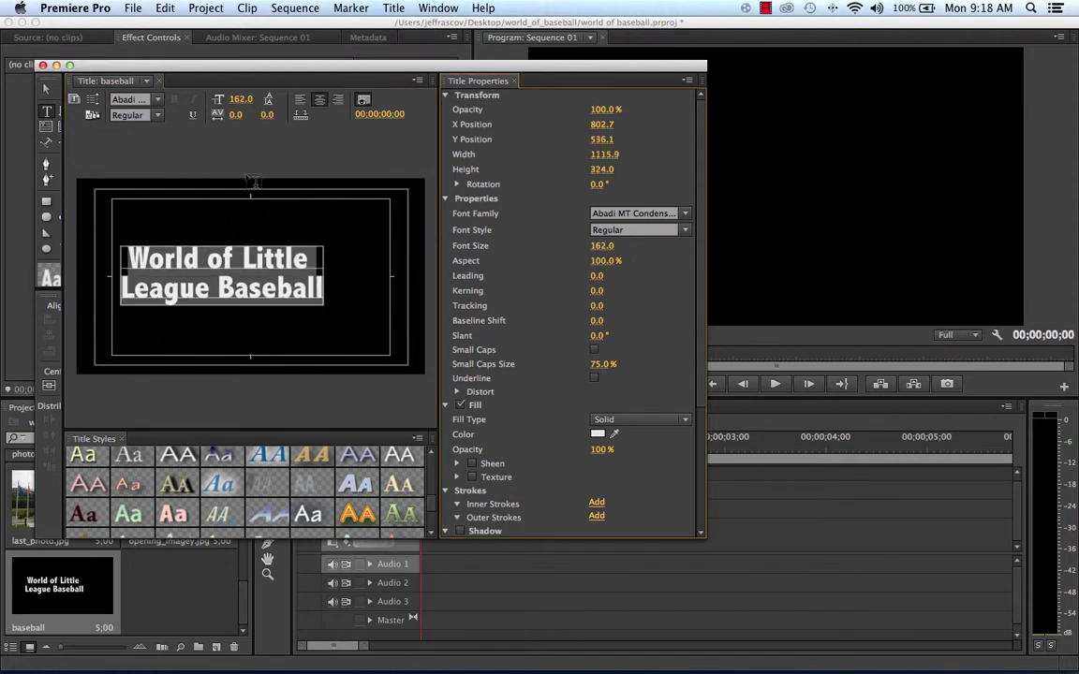
click(46, 90)
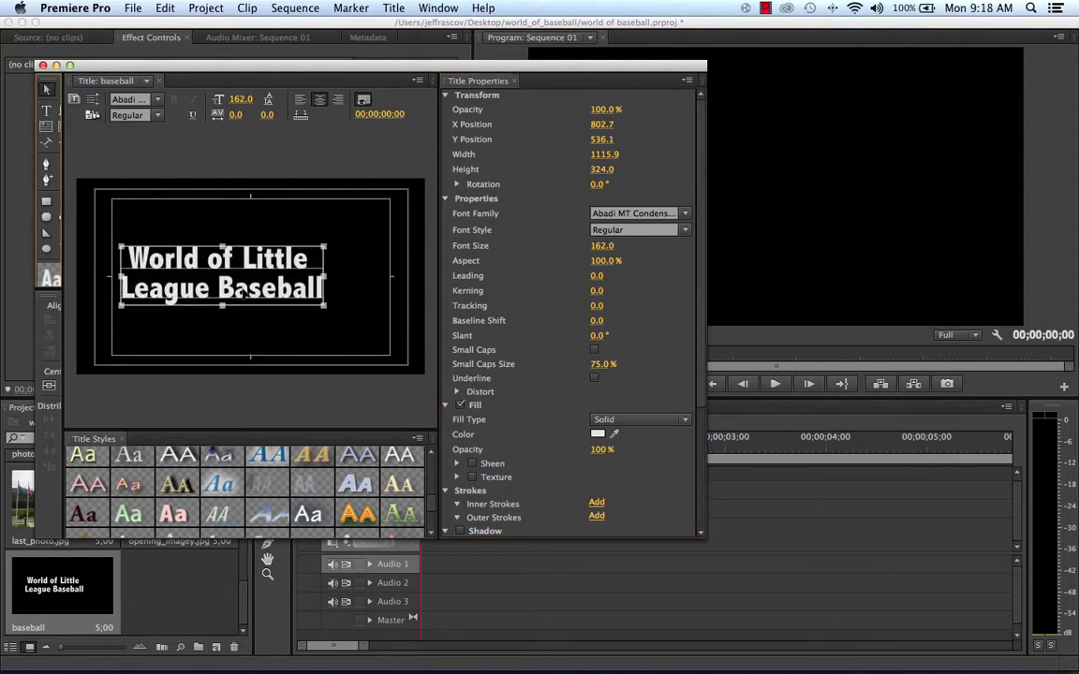
drag(218, 279, 253, 279)
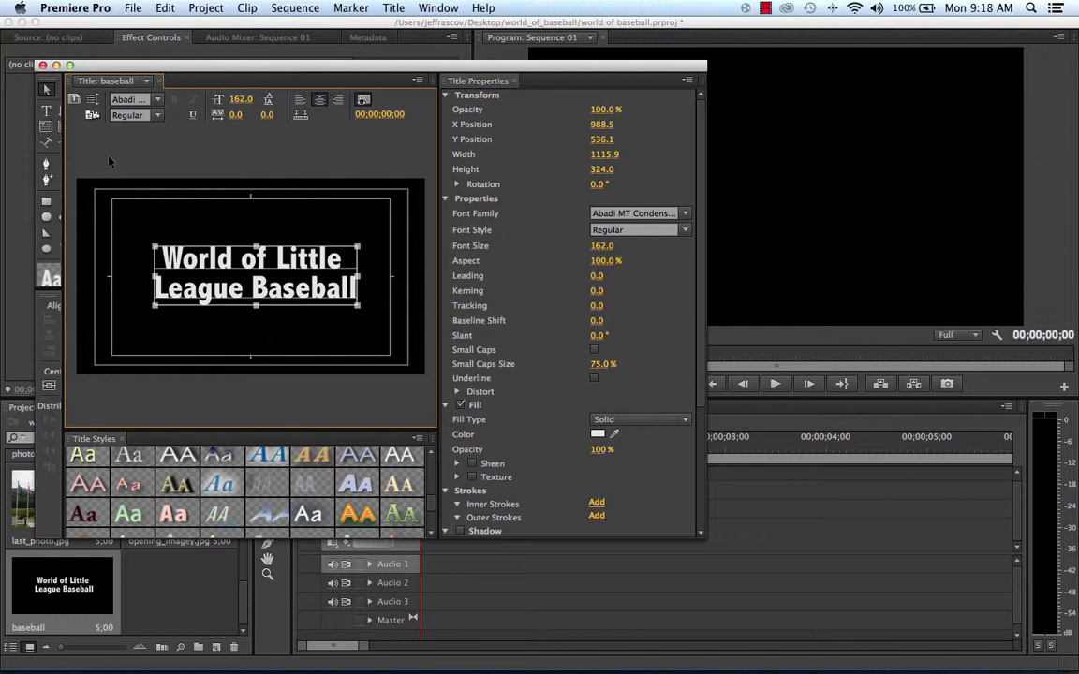
click(43, 66)
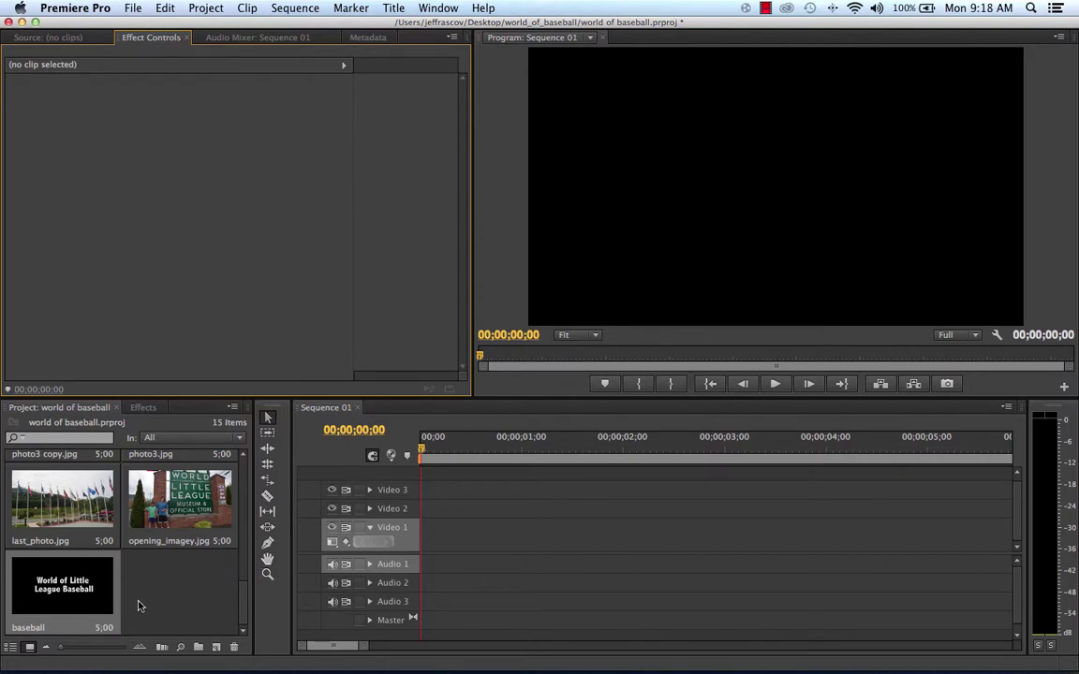
Place the baseball title at the very beginning of the Video 1 track
scroll(197, 599, up, 5)
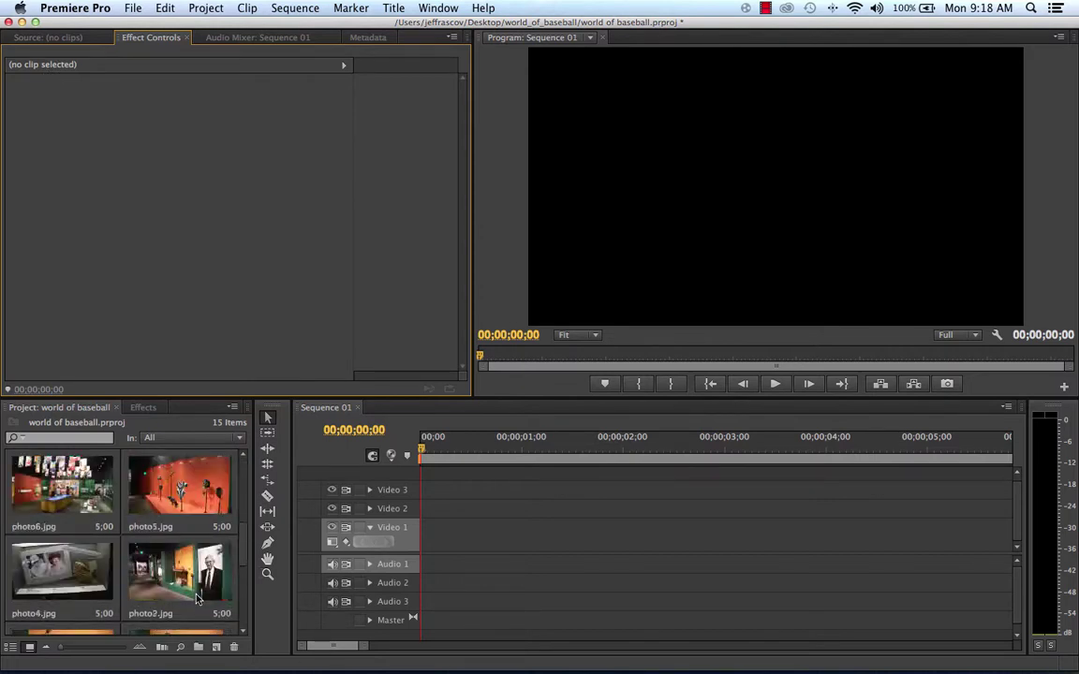
scroll(196, 599, down, 5)
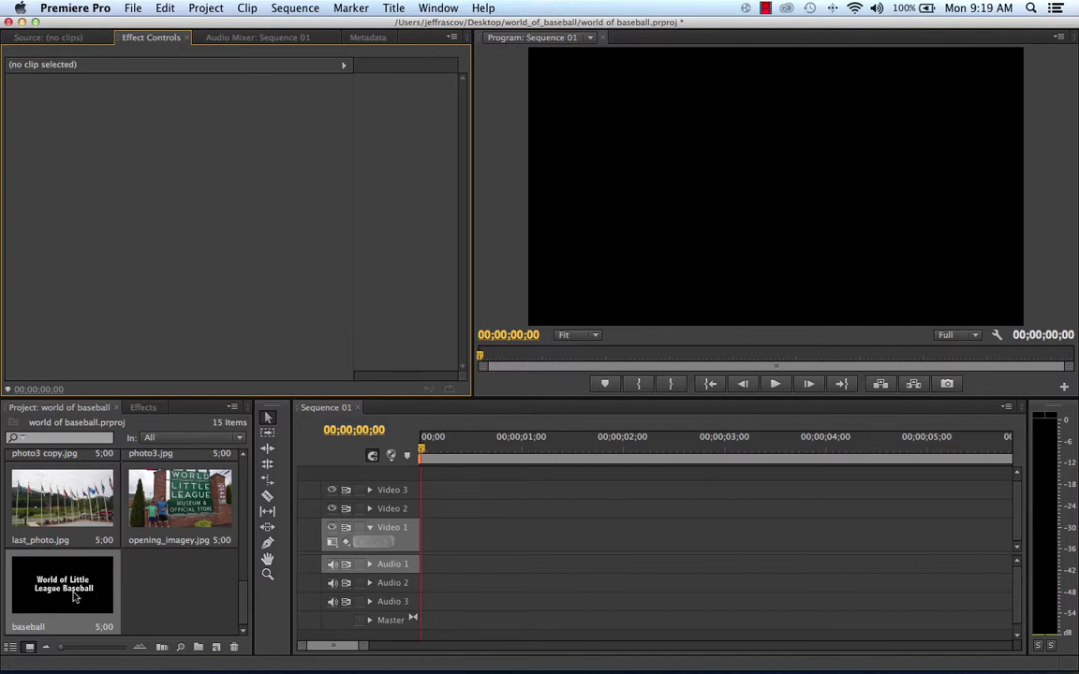
drag(72, 588, 414, 538)
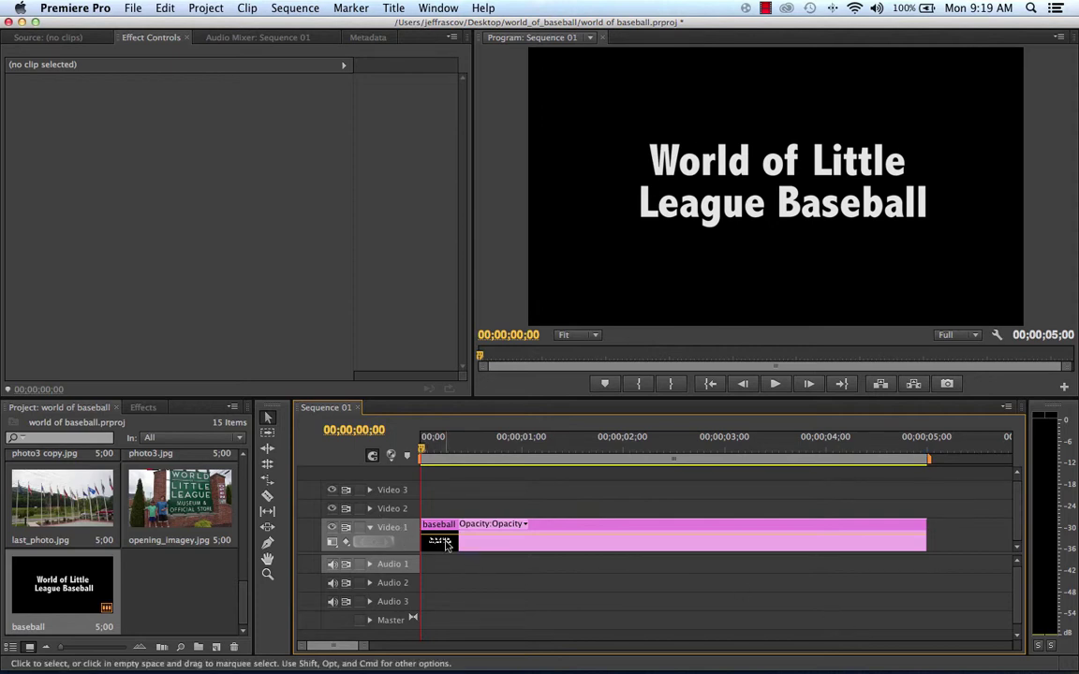
Apply a Cross Dissolve video transition to the start of the baseball title clip
click(142, 408)
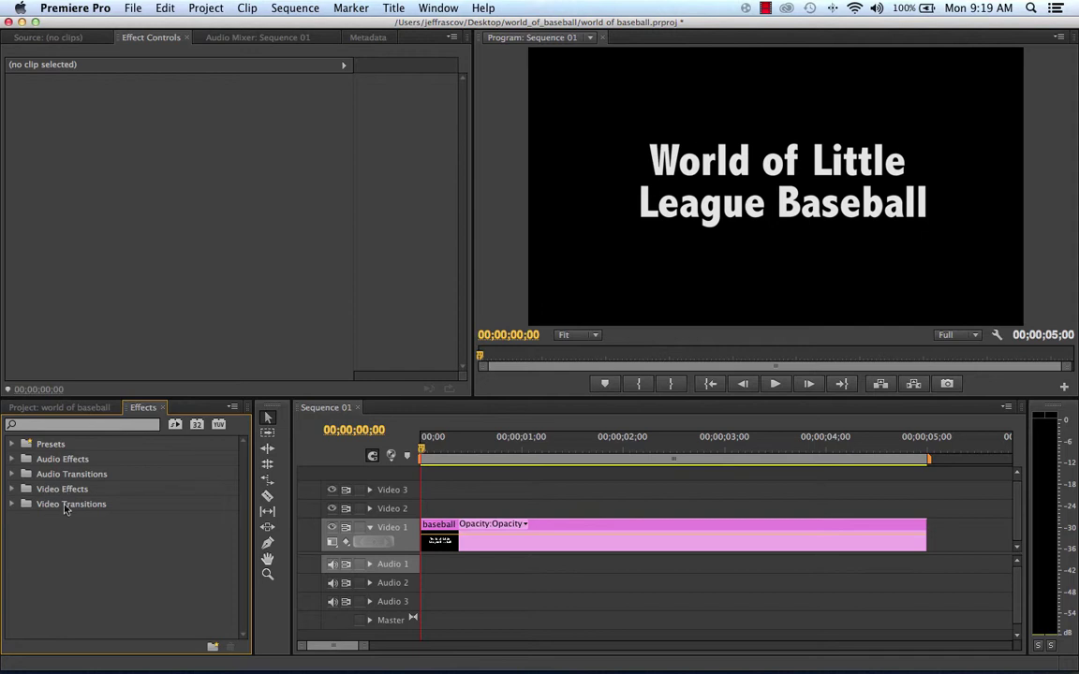
click(14, 506)
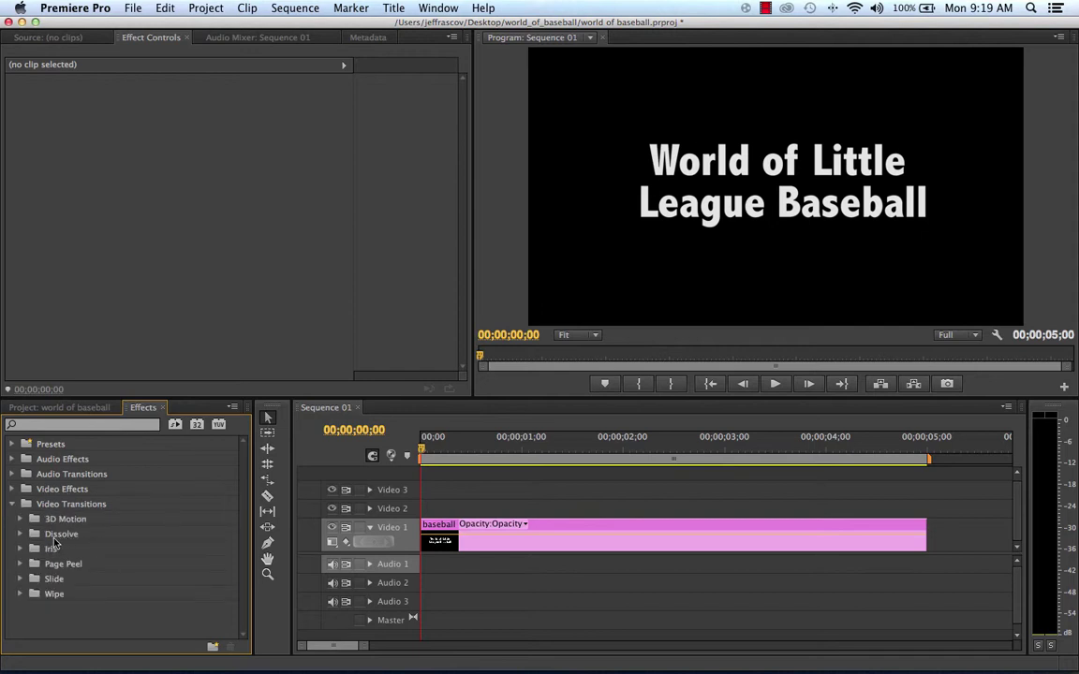
click(20, 535)
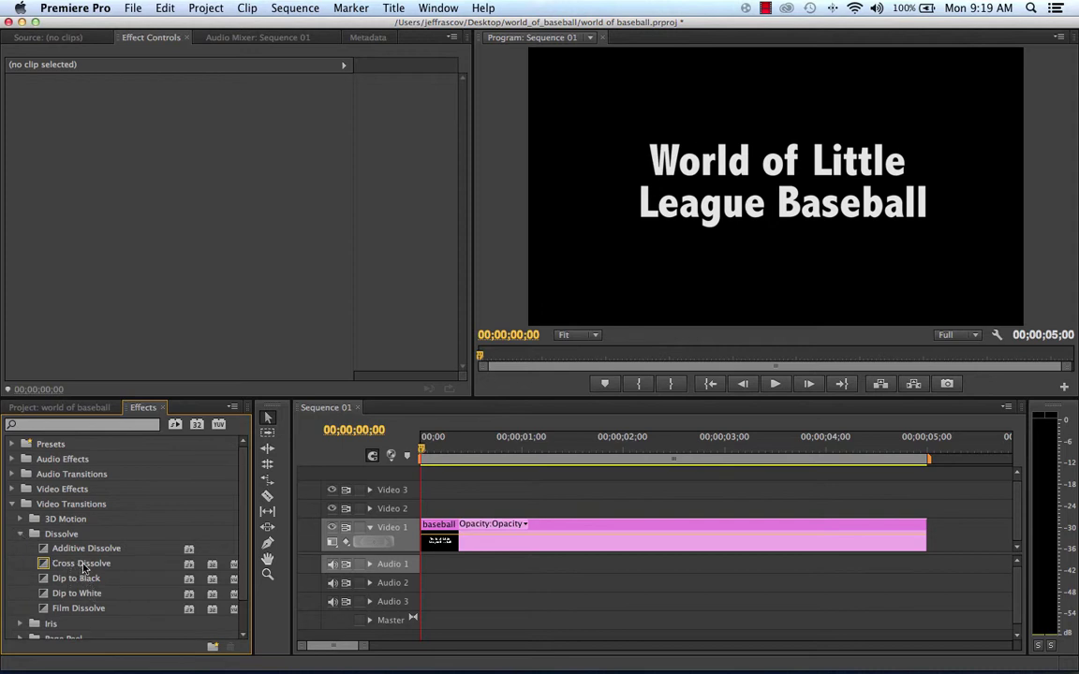
drag(47, 563, 431, 532)
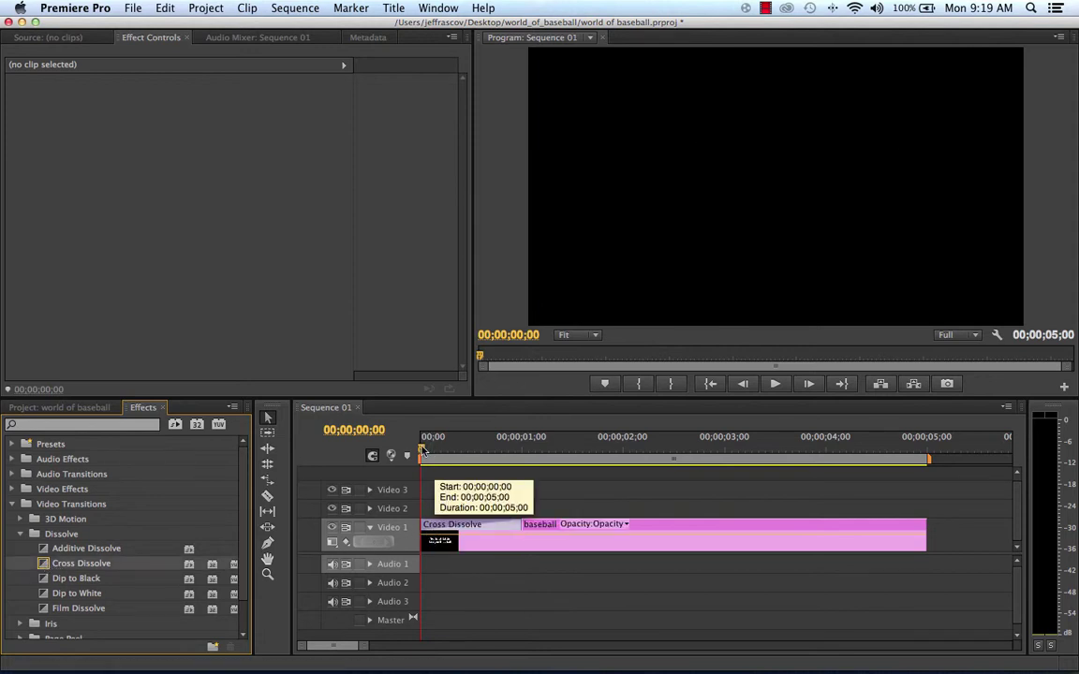
mouse_move(426, 452)
mouse_down()
mouse_move(548, 454)
mouse_move(421, 451)
mouse_up()
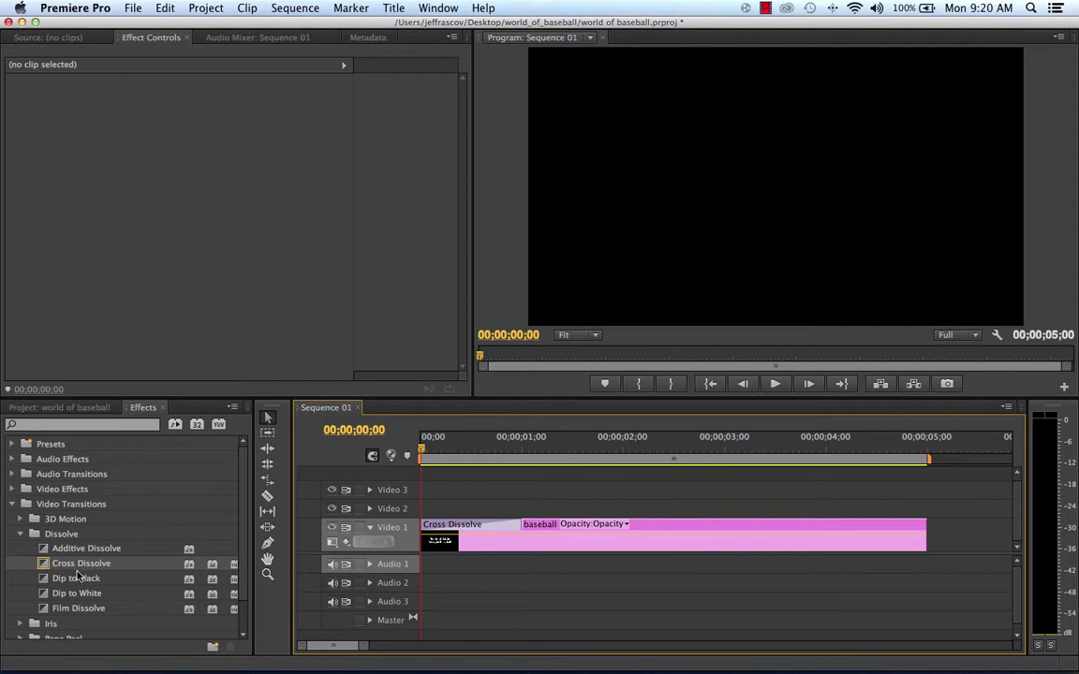
Apply a Cross Dissolve to the end of the baseball title clip and preview the opening fade up to 00;00;01;04
click(53, 563)
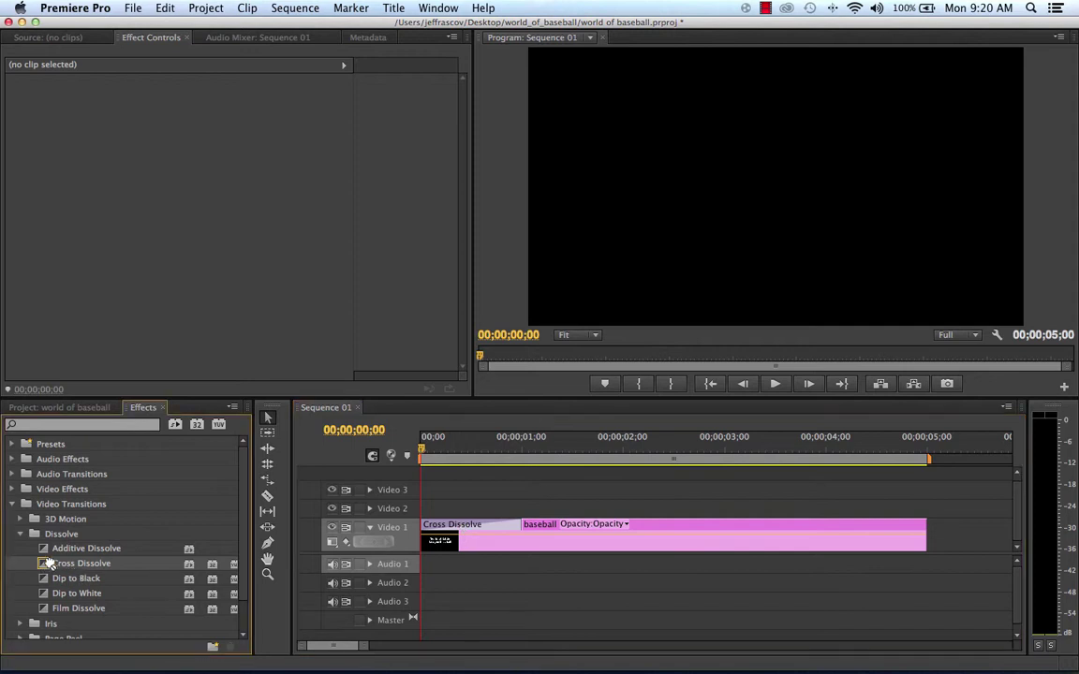
drag(54, 564, 922, 541)
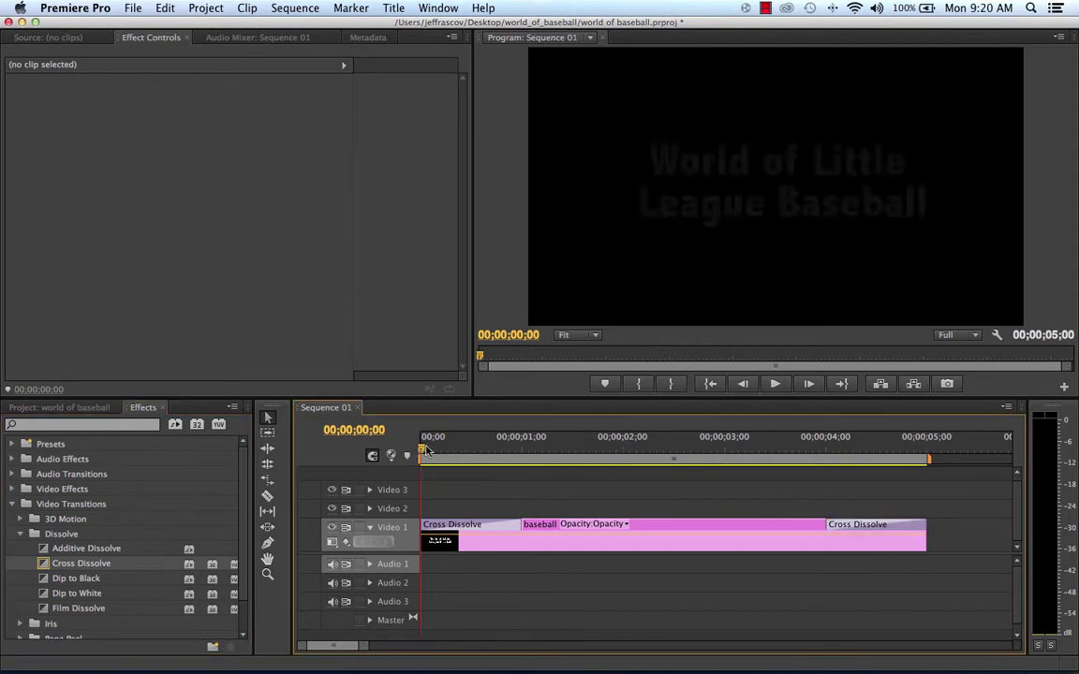
drag(426, 451, 538, 441)
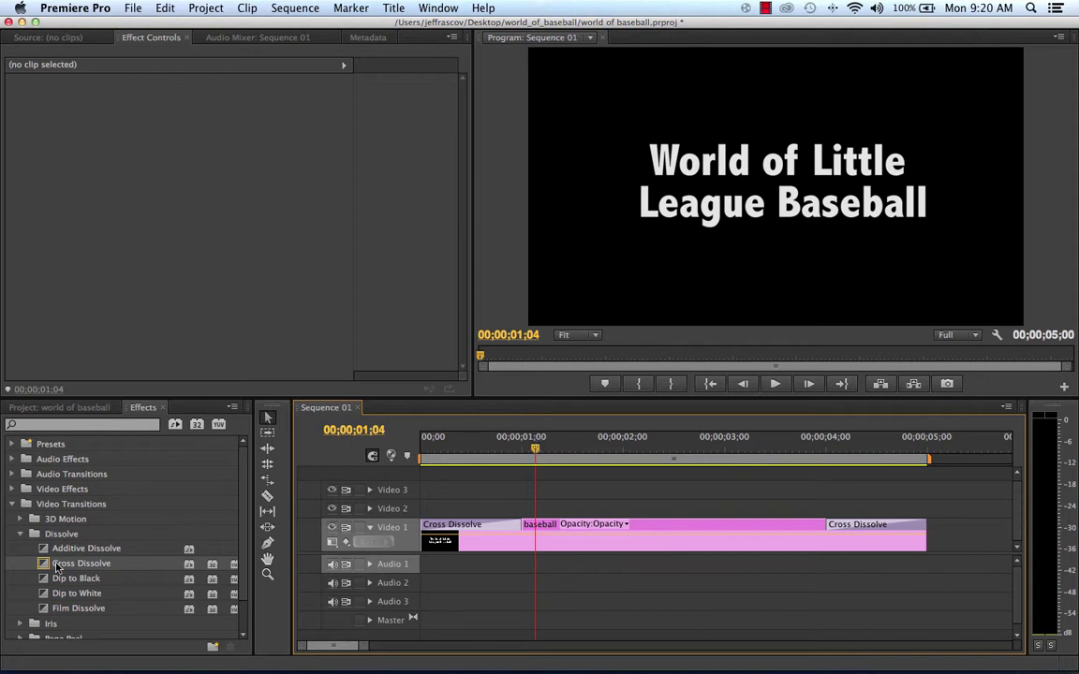
Place opening_imagey.jpg on Video 1 directly after the baseball title and preview the change from title to photo
click(88, 409)
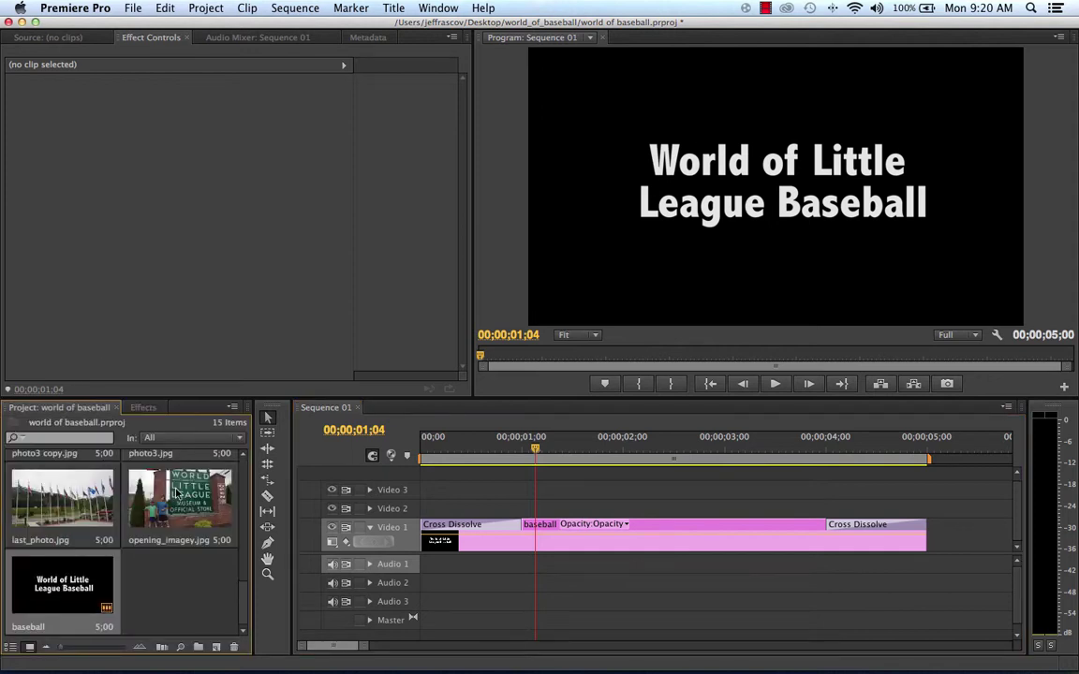
drag(175, 494, 884, 544)
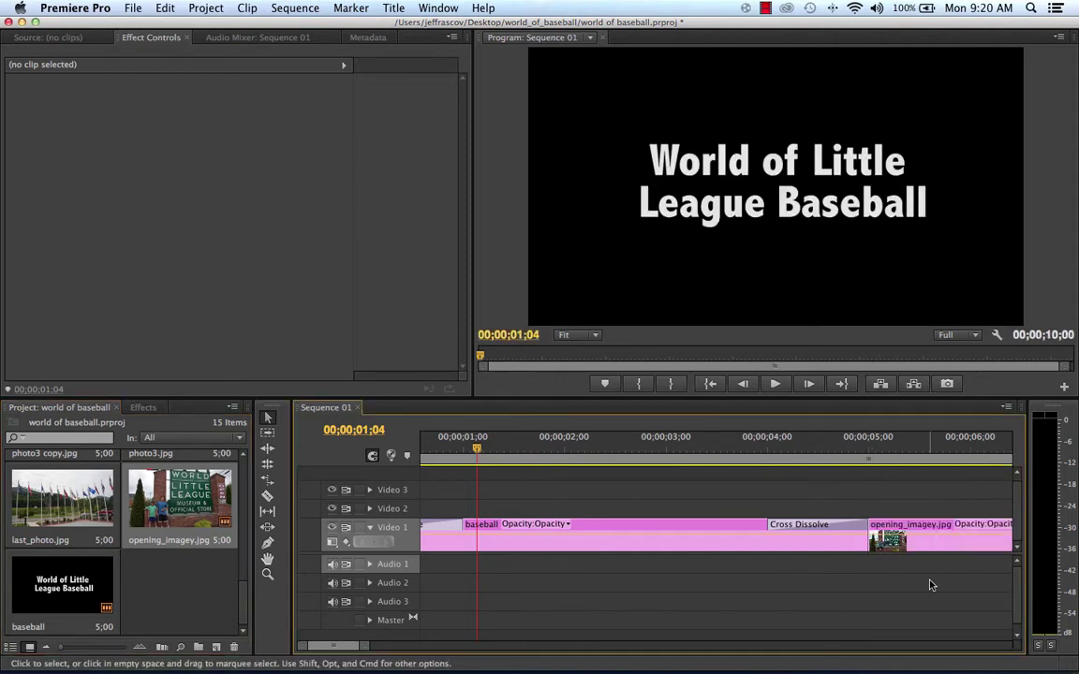
click(828, 446)
drag(827, 446, 916, 446)
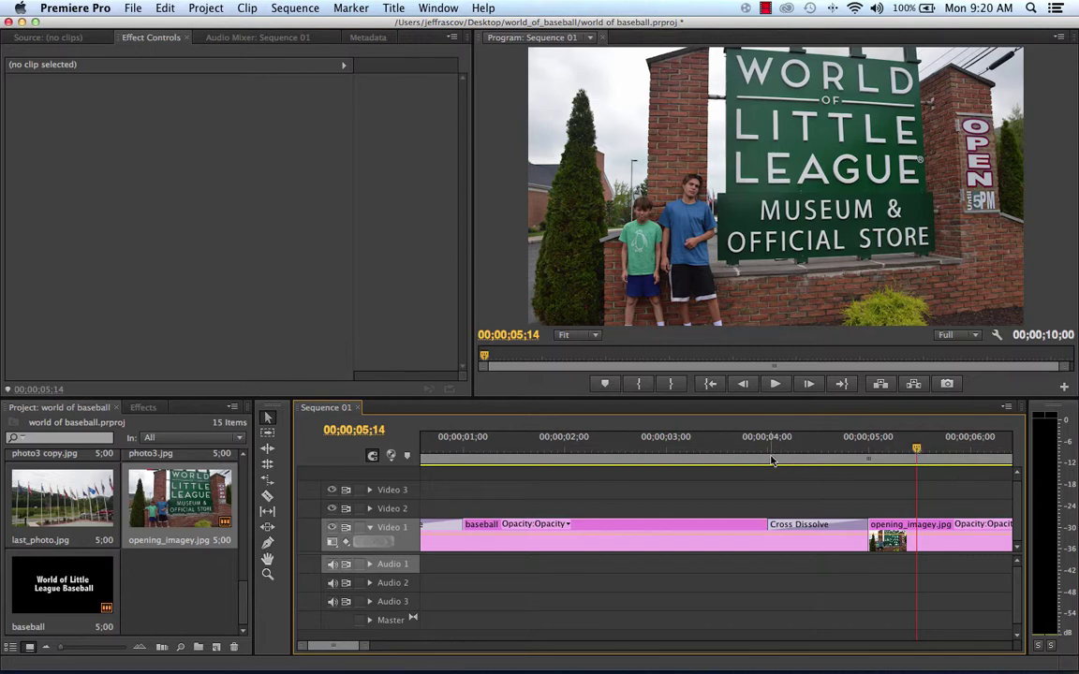
drag(752, 448, 910, 452)
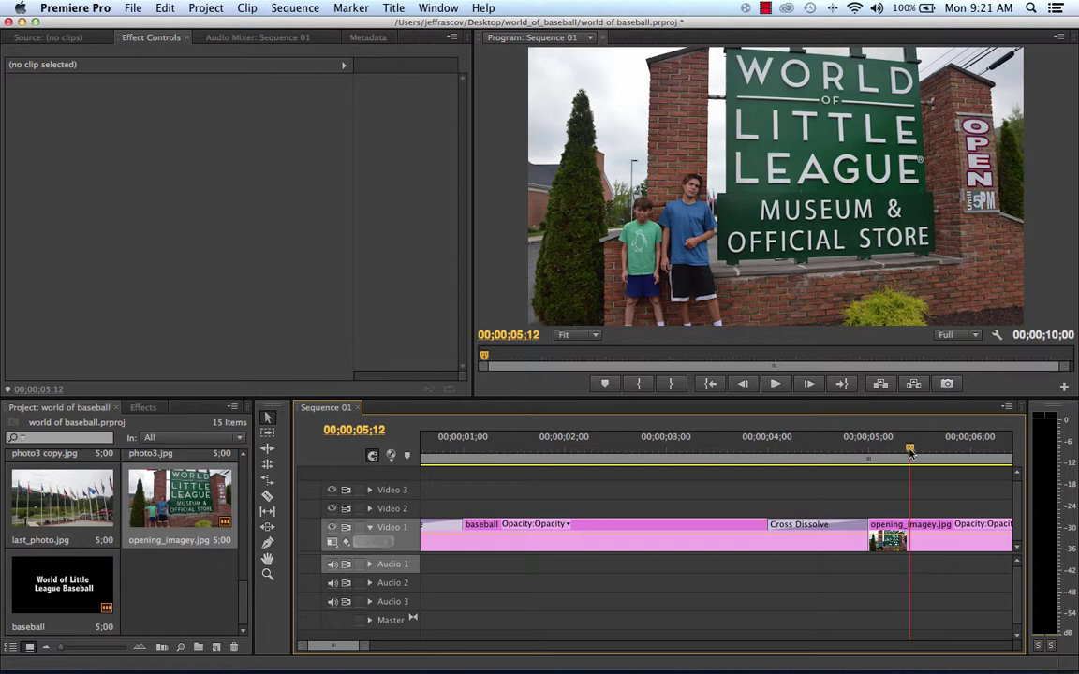
Turn on Position and Scale keyframing for the opening_imagey.jpg clip at its first frame, 00;00;05;00
drag(365, 649, 385, 650)
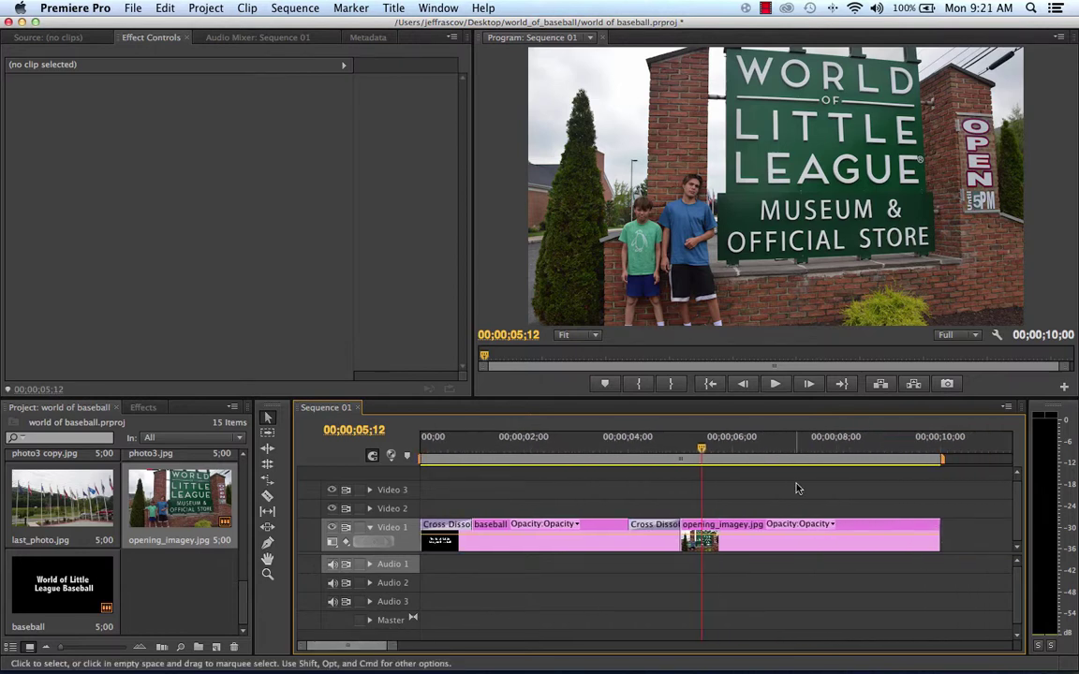
double_click(790, 547)
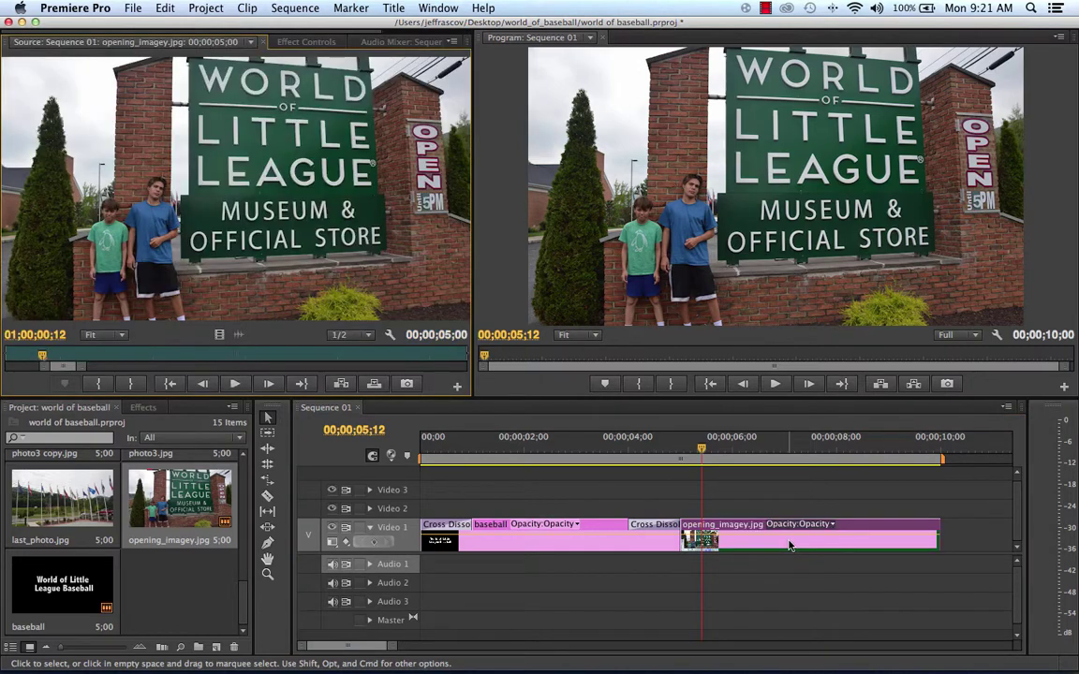
click(304, 42)
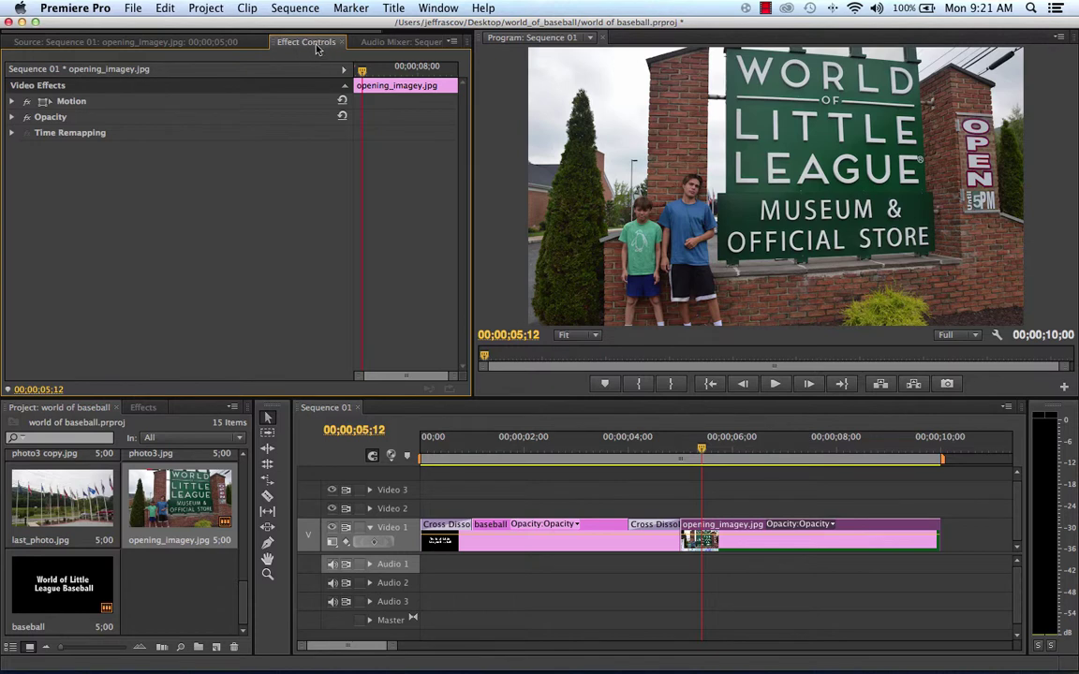
click(12, 101)
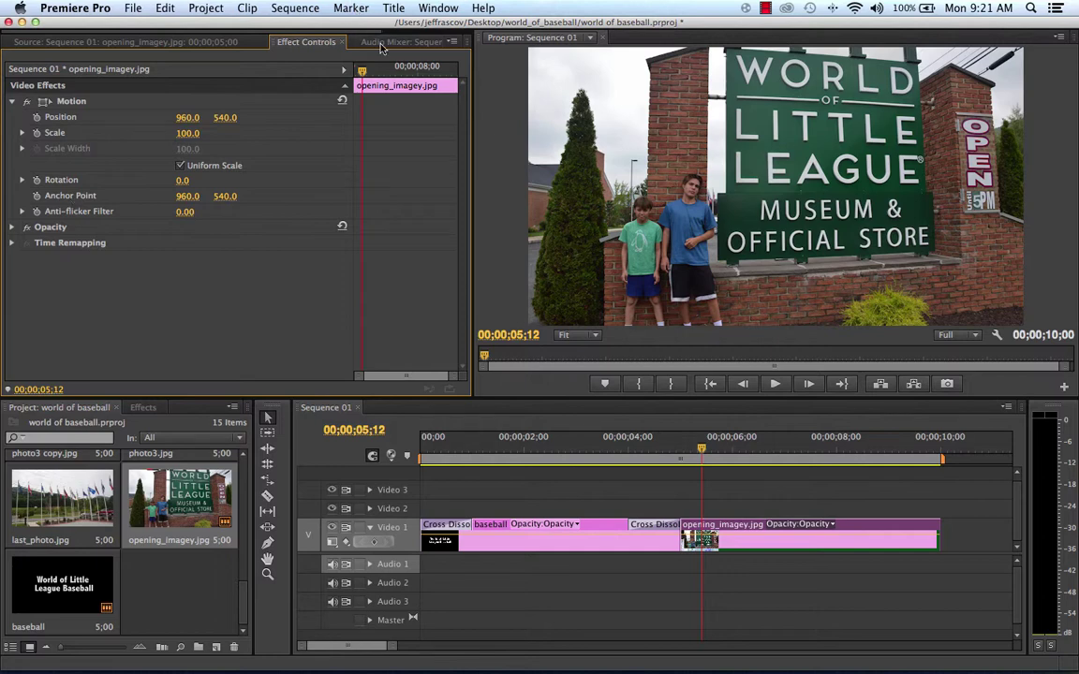
mouse_move(362, 71)
mouse_down()
mouse_move(414, 73)
mouse_move(426, 85)
mouse_move(369, 75)
mouse_move(401, 75)
mouse_up()
key(Up)
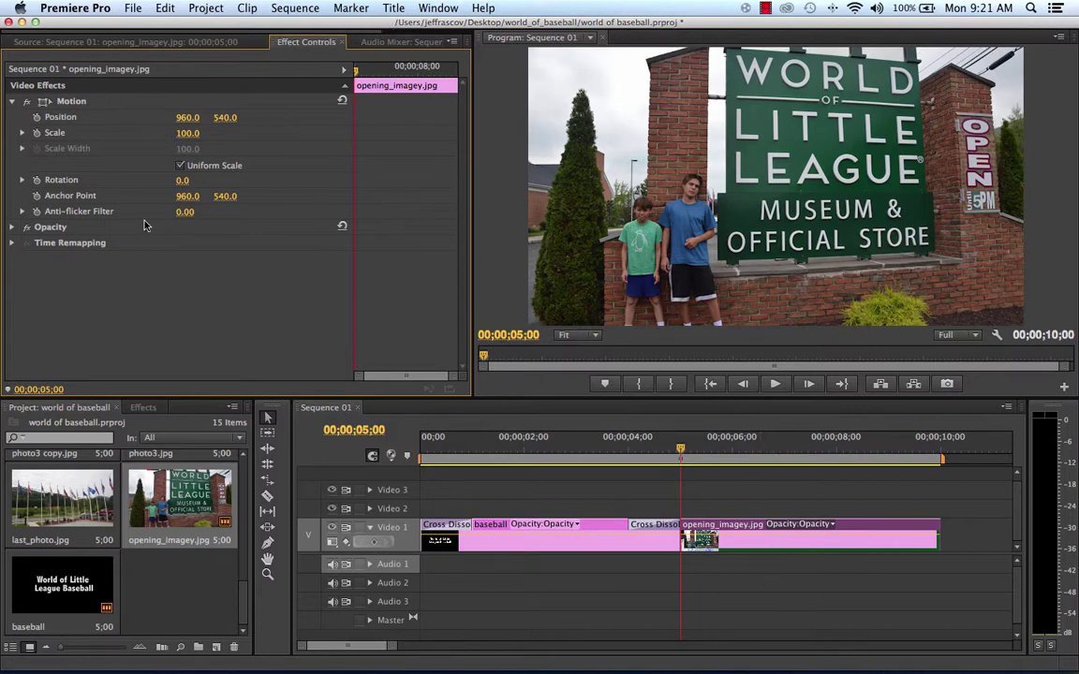
click(35, 118)
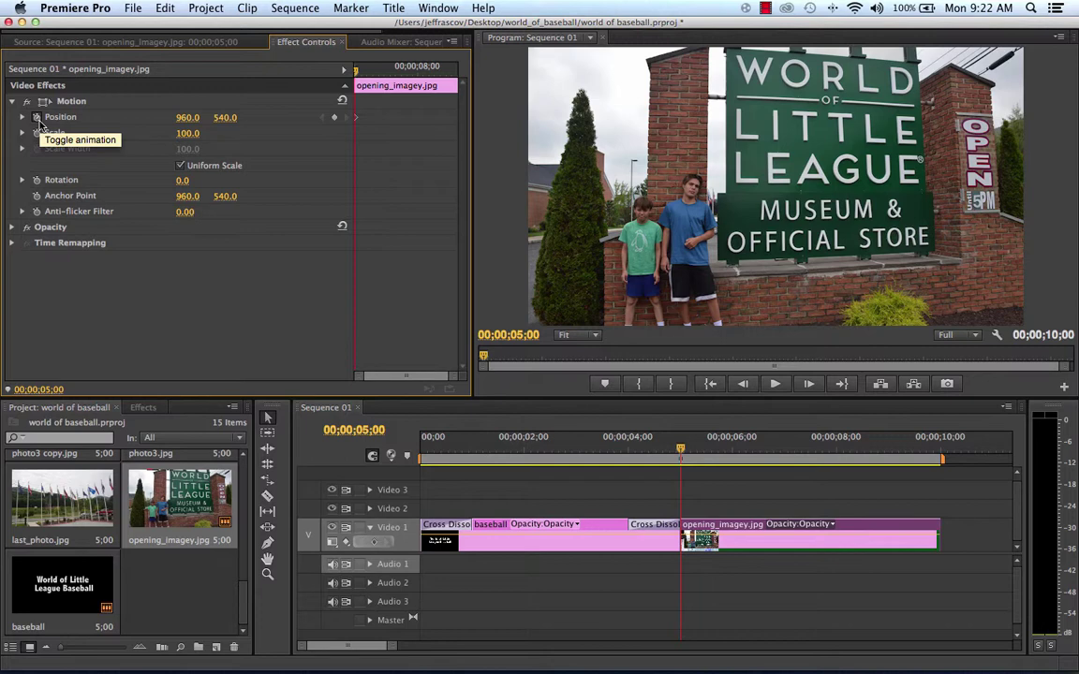
click(358, 72)
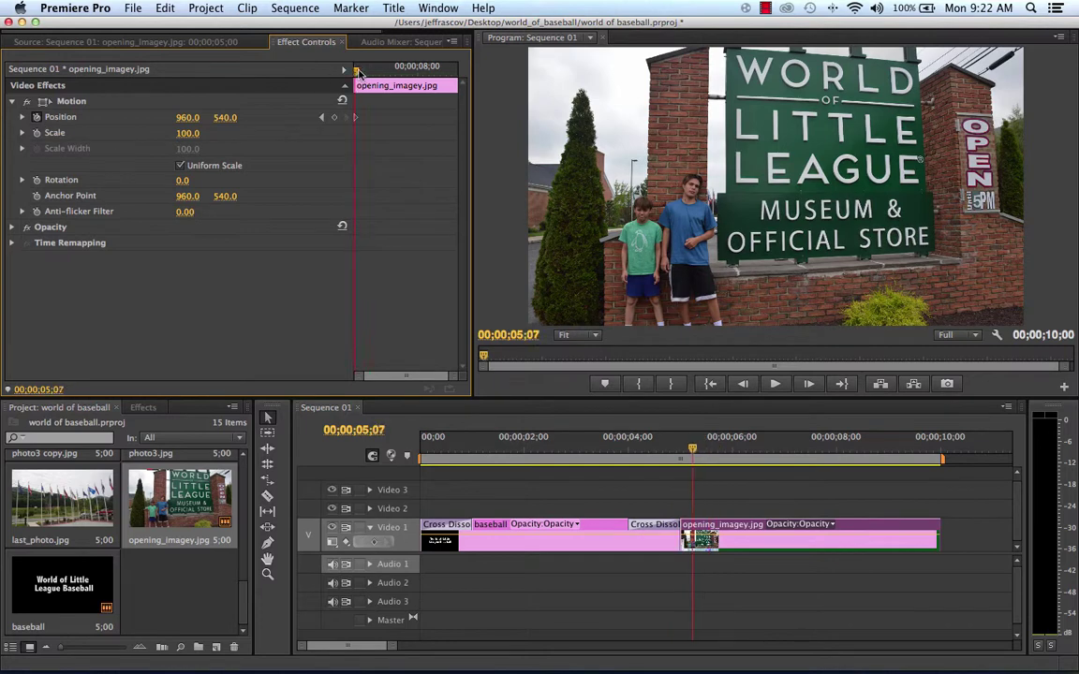
drag(358, 72, 286, 74)
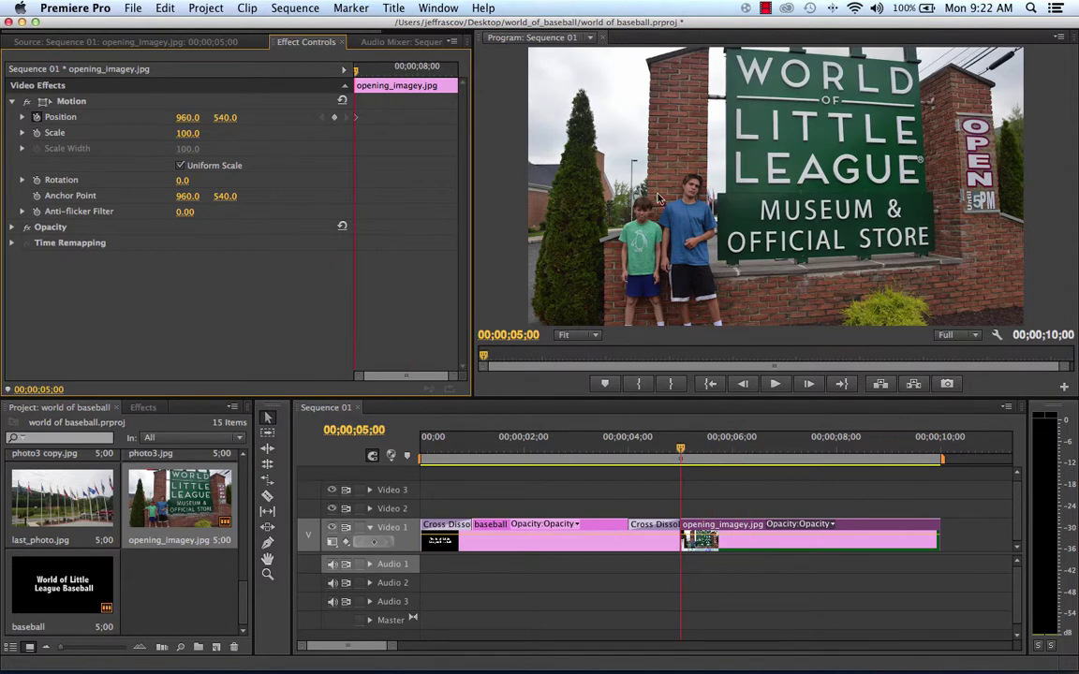
click(37, 133)
Add Position and Scale keyframes to the opening_imagey.jpg clip at 00;00;07;14, about halfway through it
drag(356, 72, 415, 89)
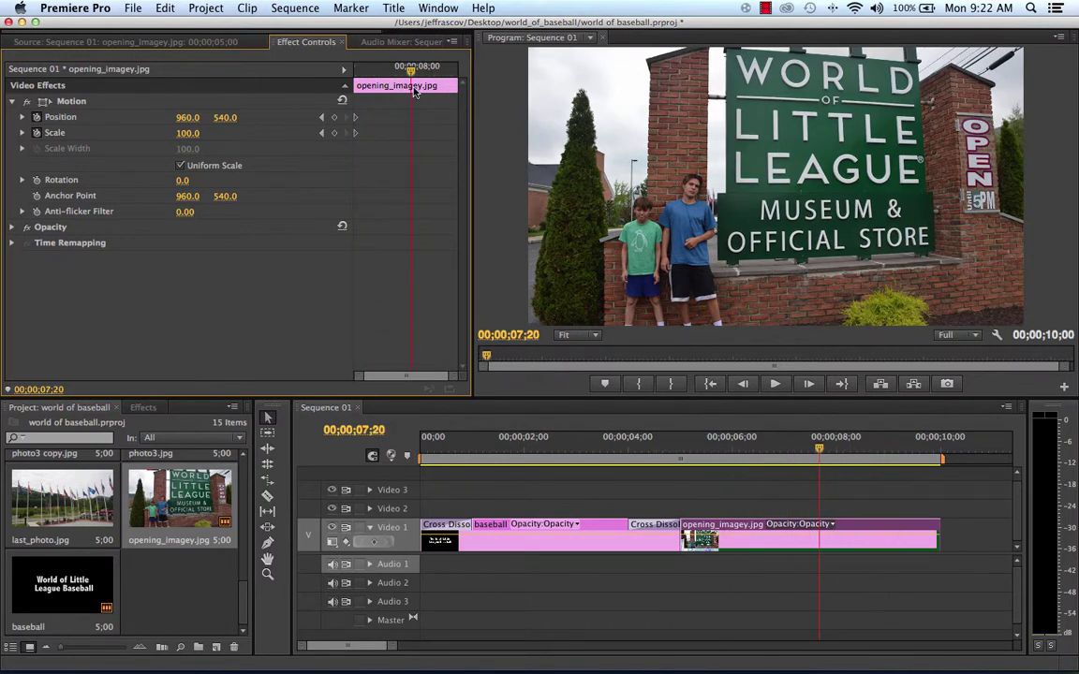
drag(819, 449, 810, 450)
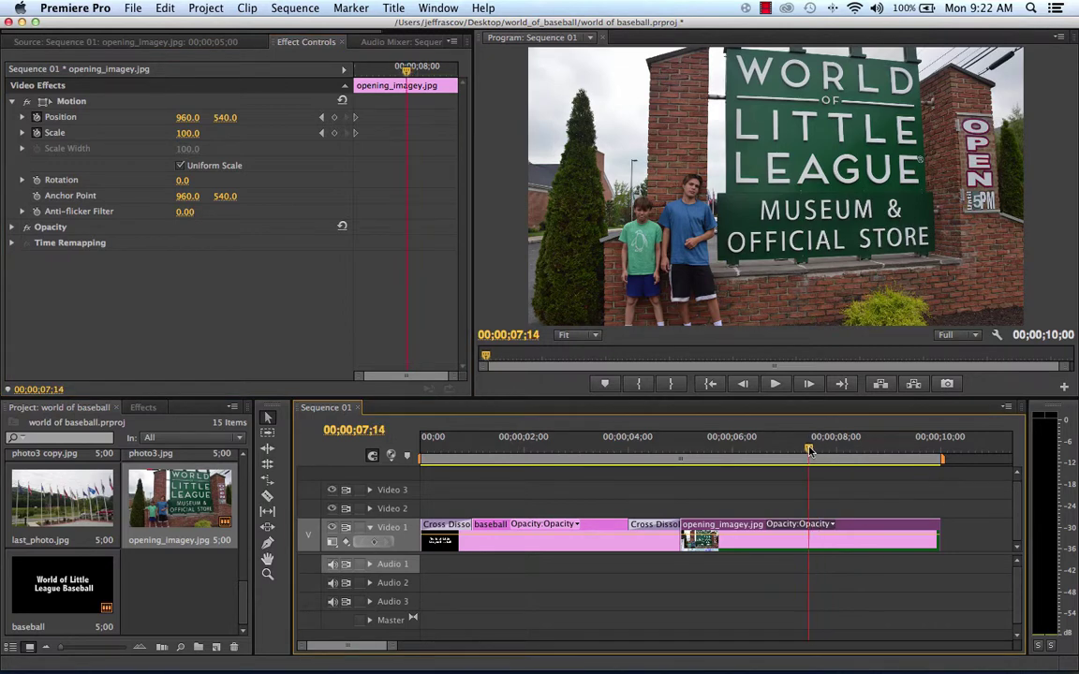
click(335, 118)
click(336, 133)
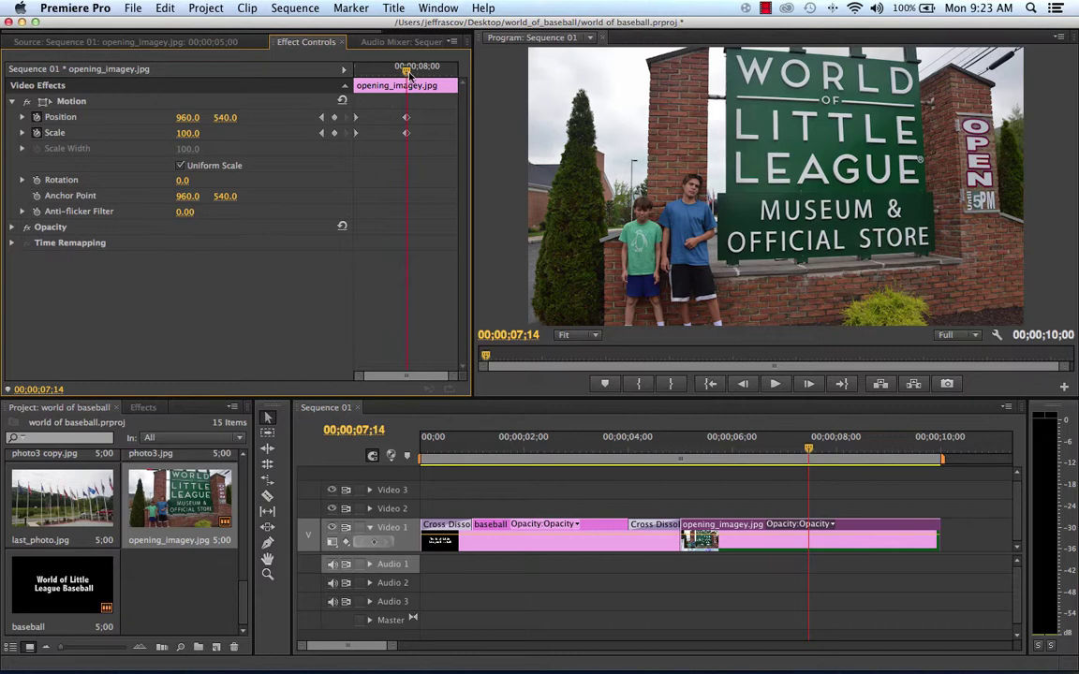
At the photo clip's first keyframes, set Scale to 225 and Position to 1885, 346 to frame the two boys
drag(407, 74, 343, 75)
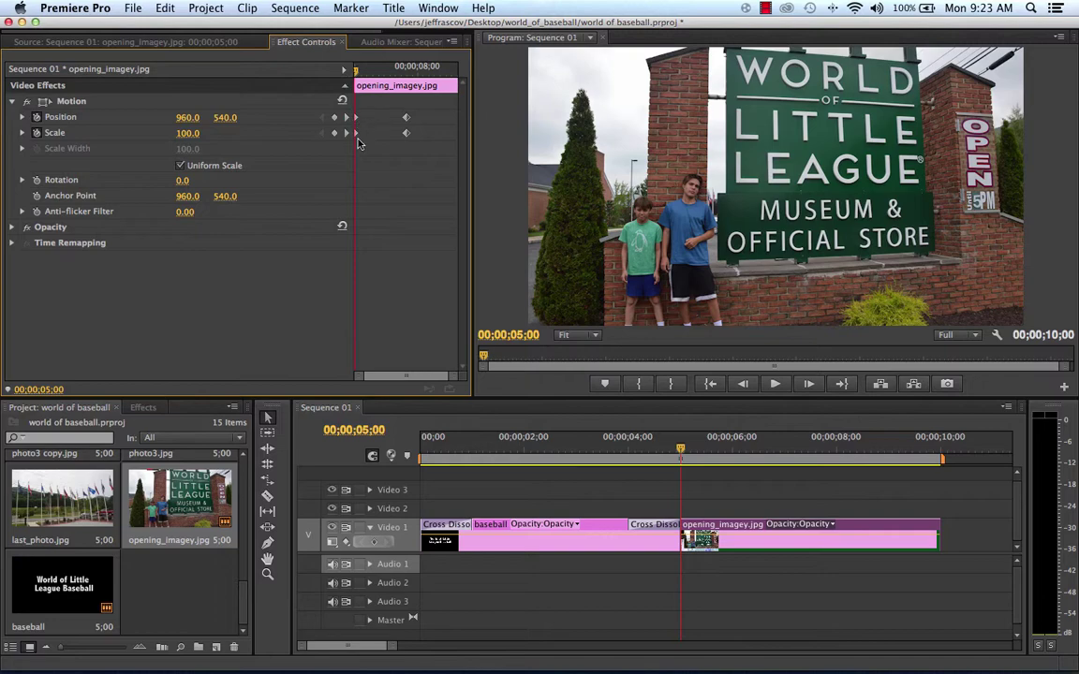
drag(188, 133, 304, 133)
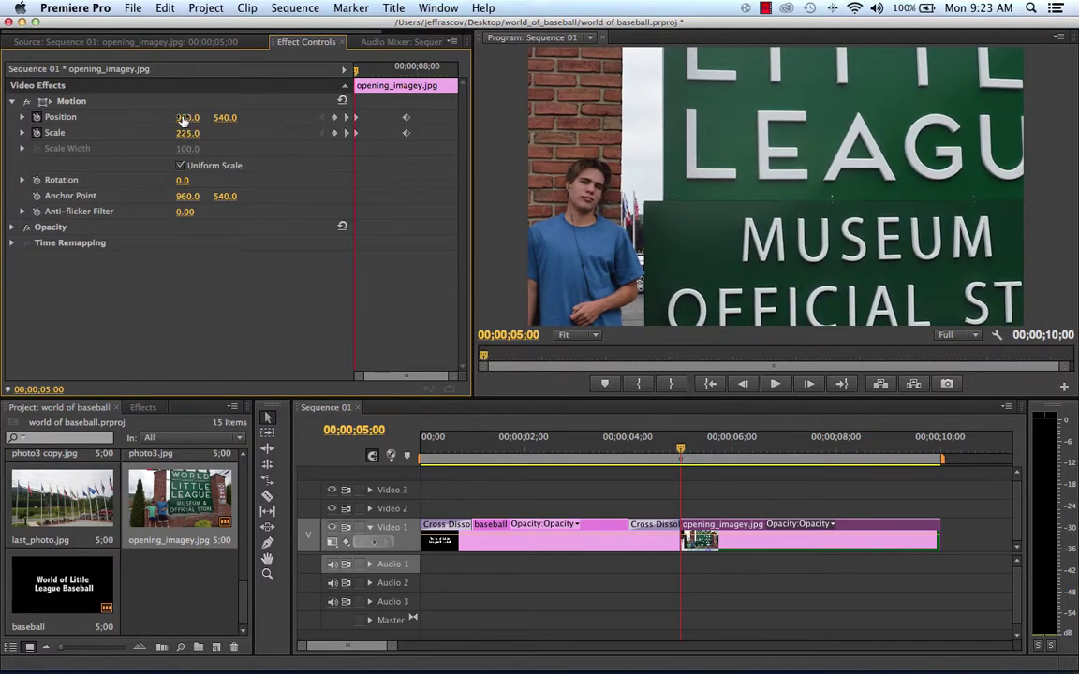
drag(183, 121, 192, 118)
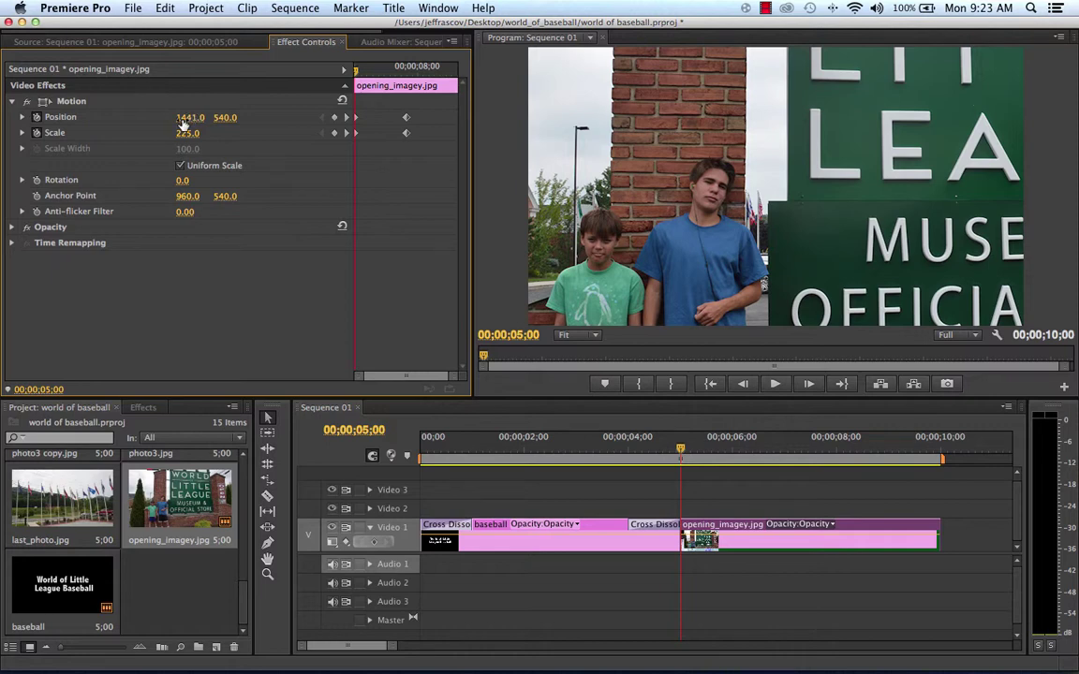
drag(187, 118, 444, 118)
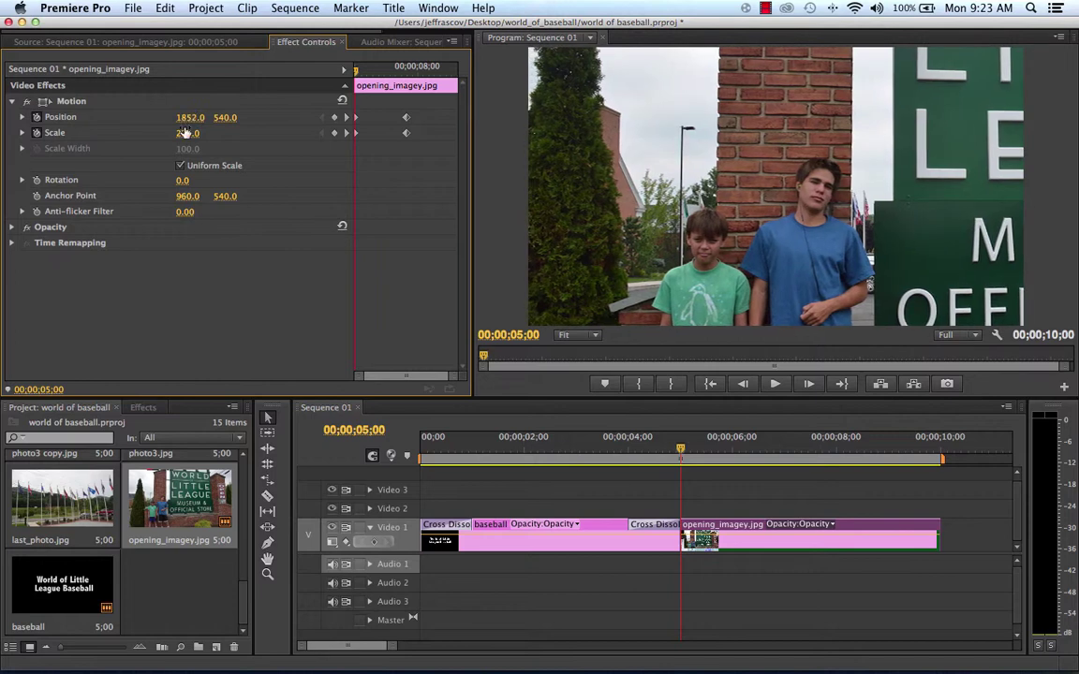
drag(225, 118, 107, 118)
drag(183, 121, 204, 122)
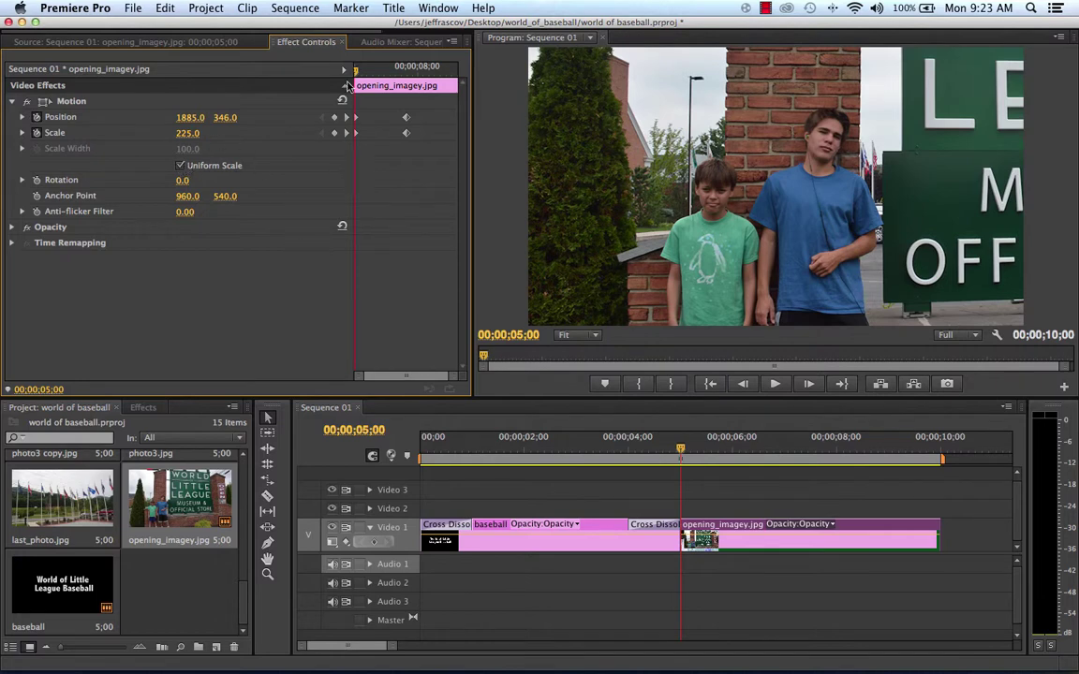
mouse_move(355, 71)
mouse_down()
mouse_move(413, 79)
mouse_move(347, 75)
mouse_up()
click(765, 8)
click(810, 26)
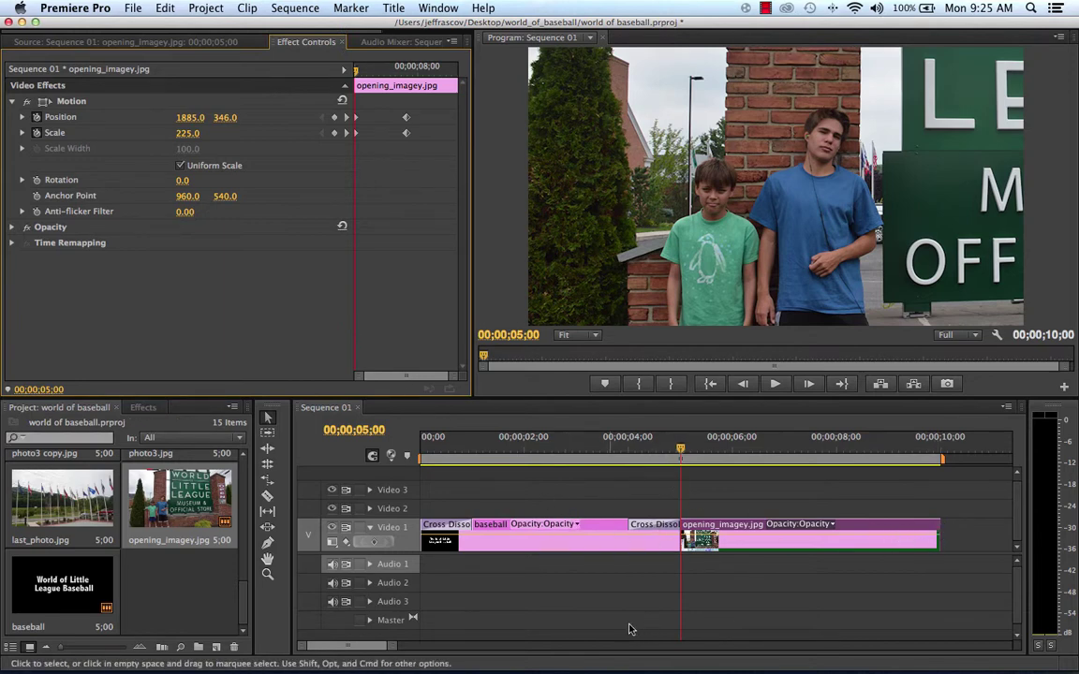
Extend the end of the opening_imagey.jpg clip on Video 1 to 00;00;11;04 and preview its animation
drag(390, 652, 412, 646)
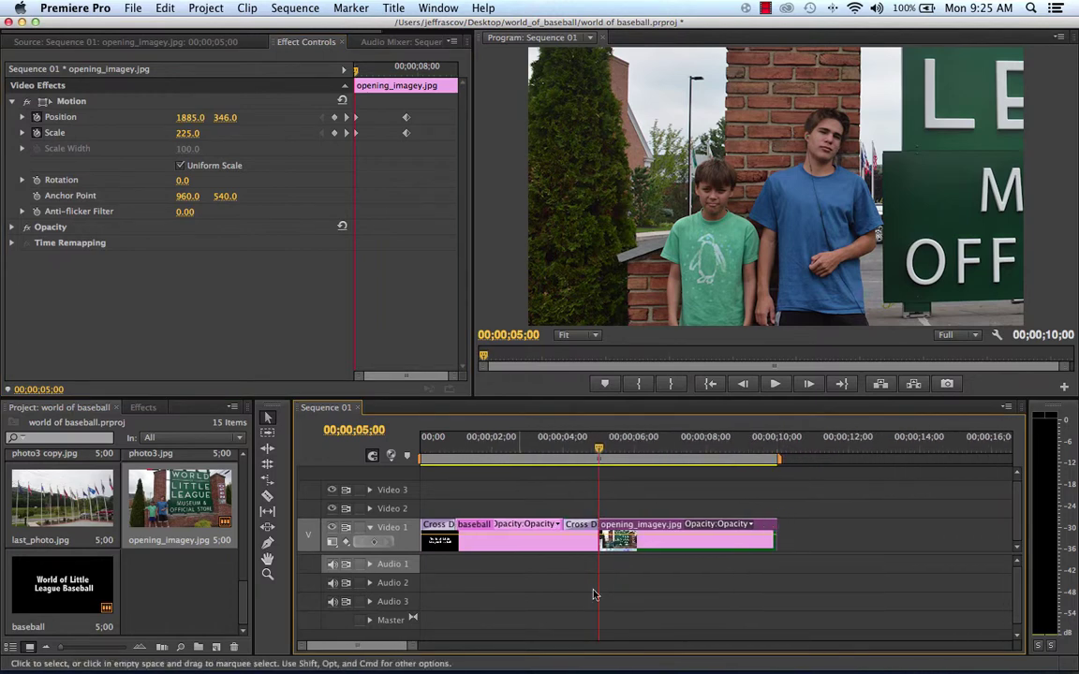
drag(414, 647, 489, 650)
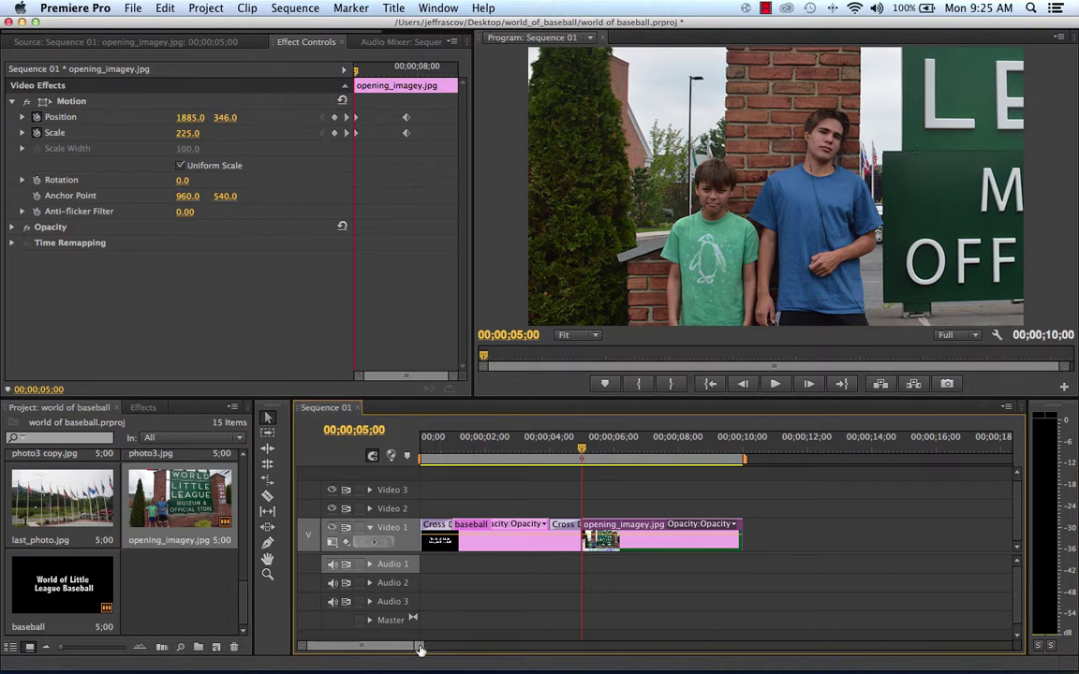
drag(418, 649, 447, 651)
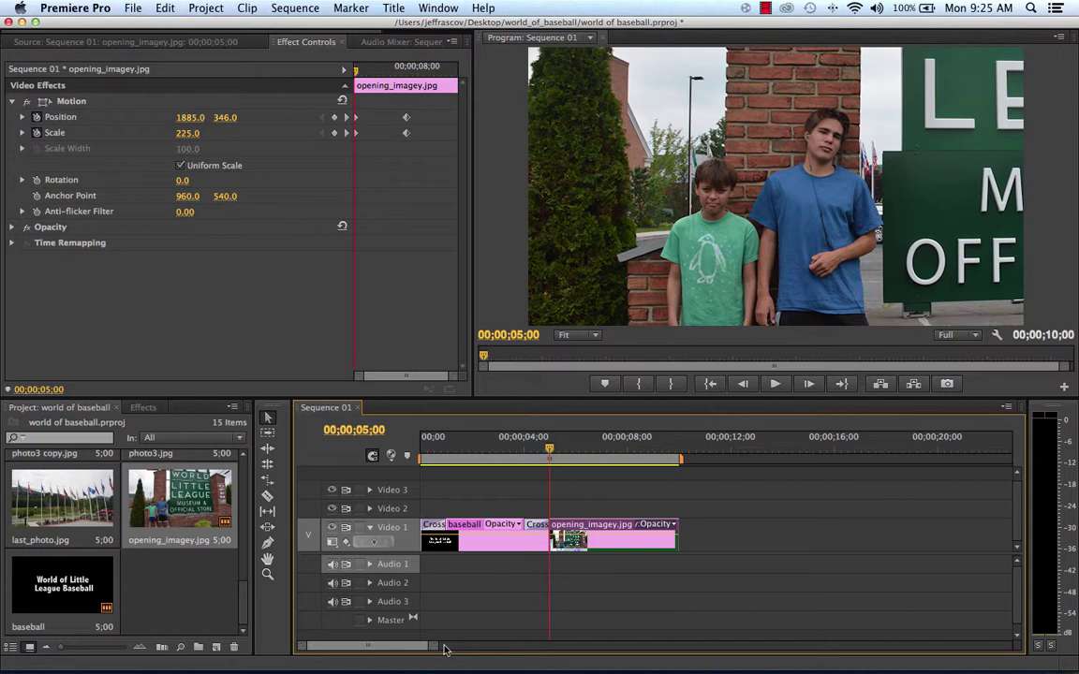
mouse_move(435, 646)
mouse_down()
mouse_move(460, 646)
mouse_move(450, 651)
mouse_up()
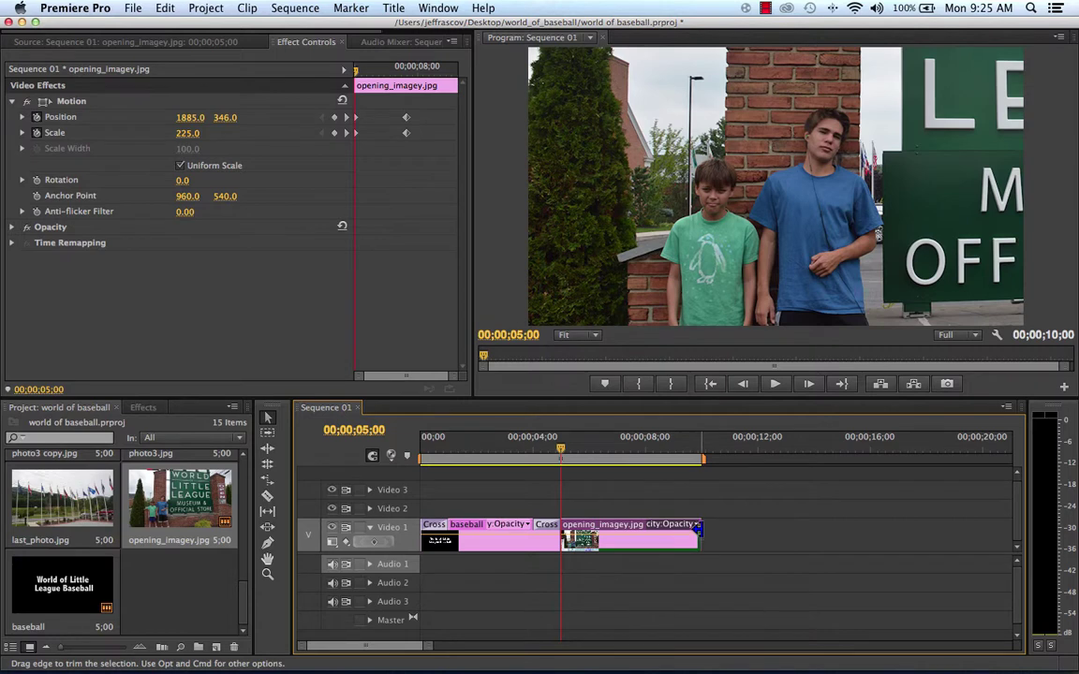
drag(697, 529, 727, 541)
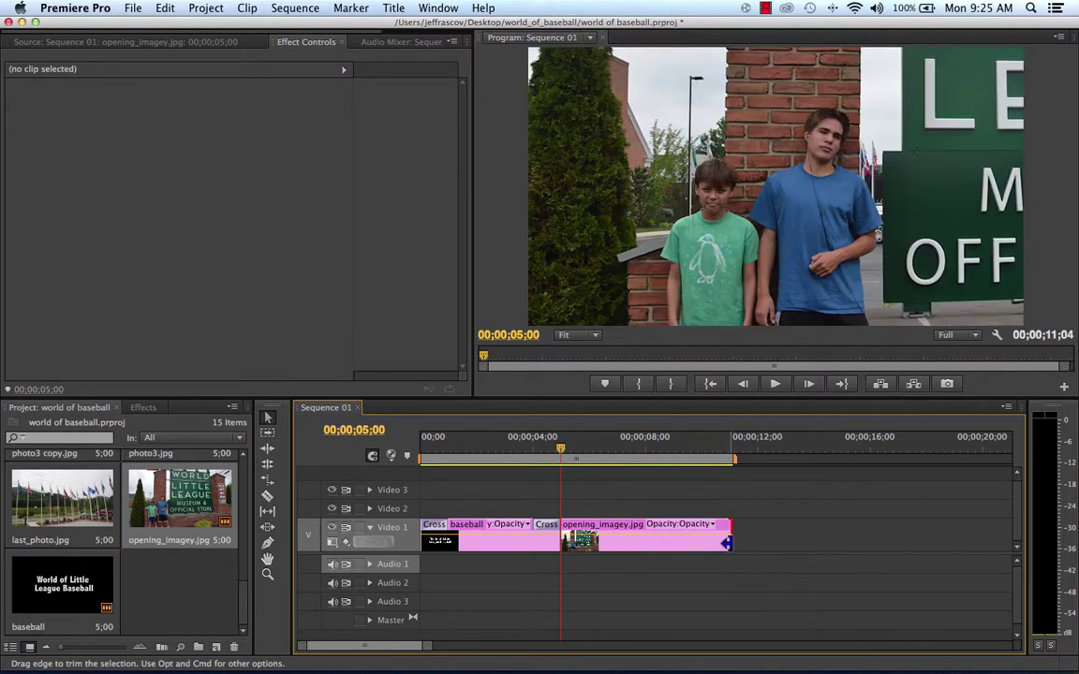
drag(504, 456, 409, 453)
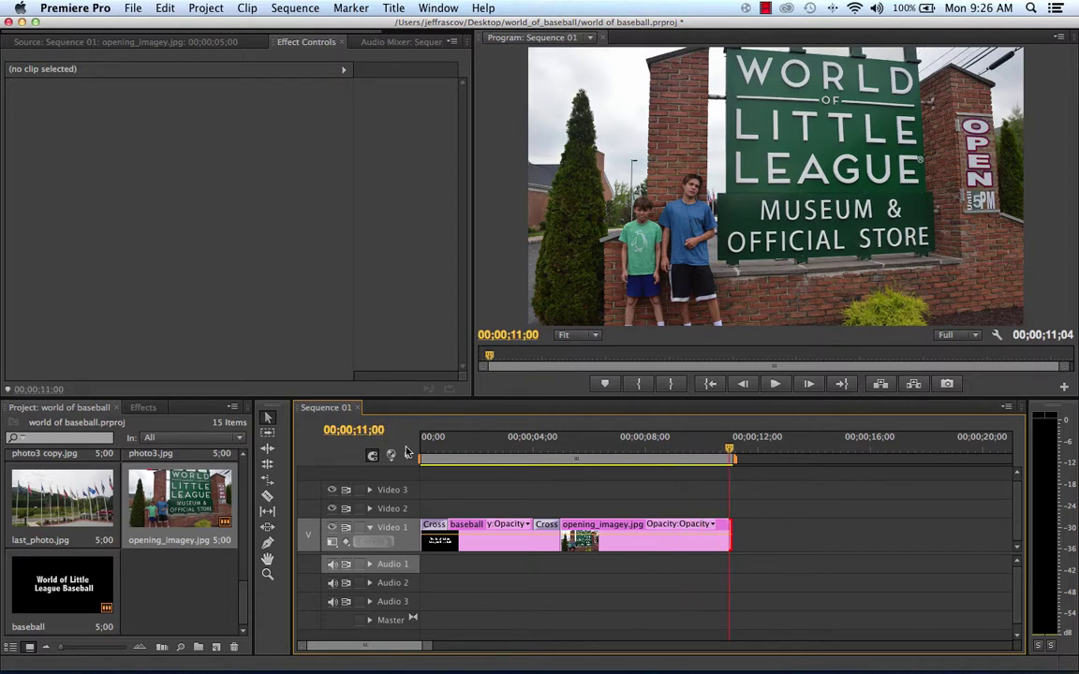
Place photo2.jpg on Video 1 directly after opening_imagey.jpg and trim its end to 00;00;15;09
scroll(126, 496, up, 5)
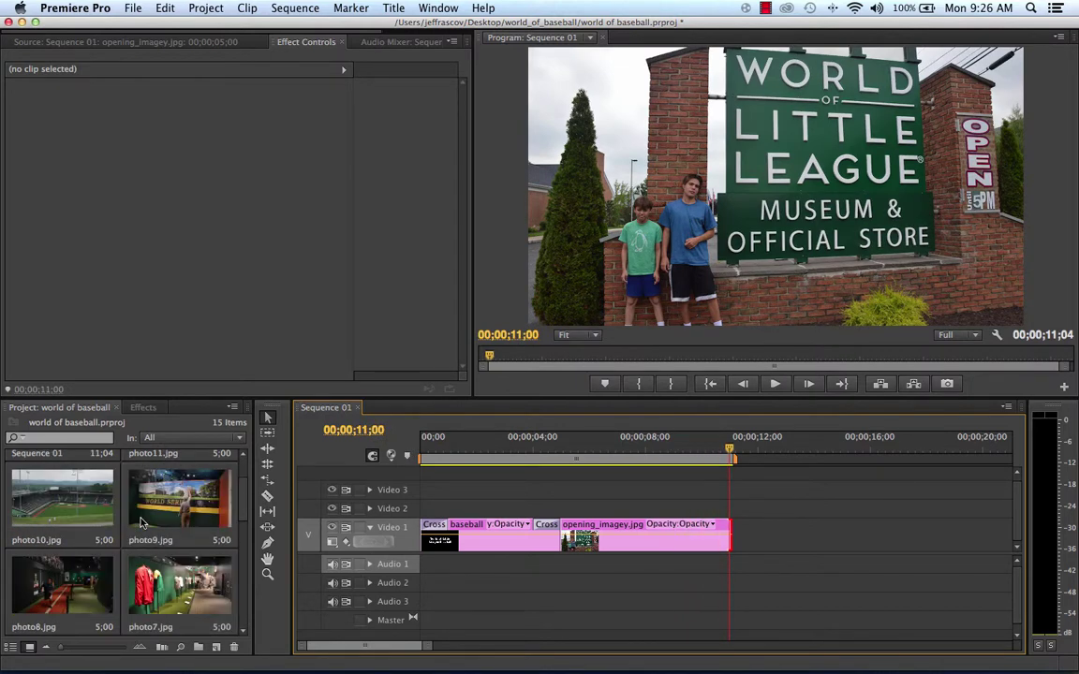
scroll(143, 523, up, 2)
scroll(170, 463, up, 1)
scroll(184, 515, down, 5)
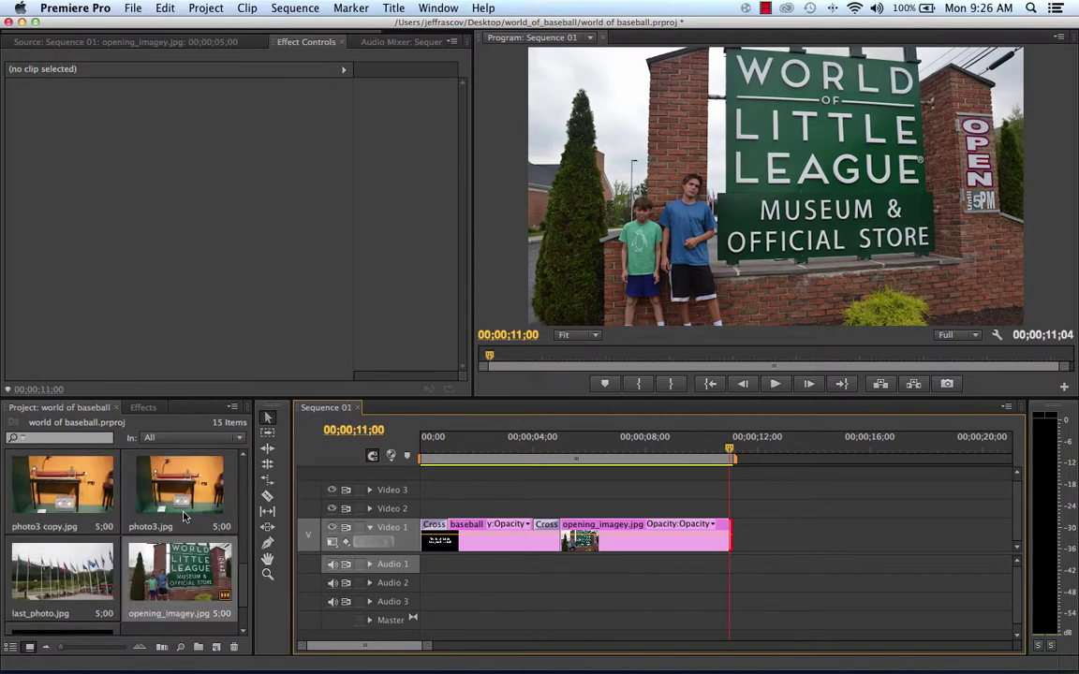
scroll(188, 487, up, 2)
scroll(185, 487, up, 1)
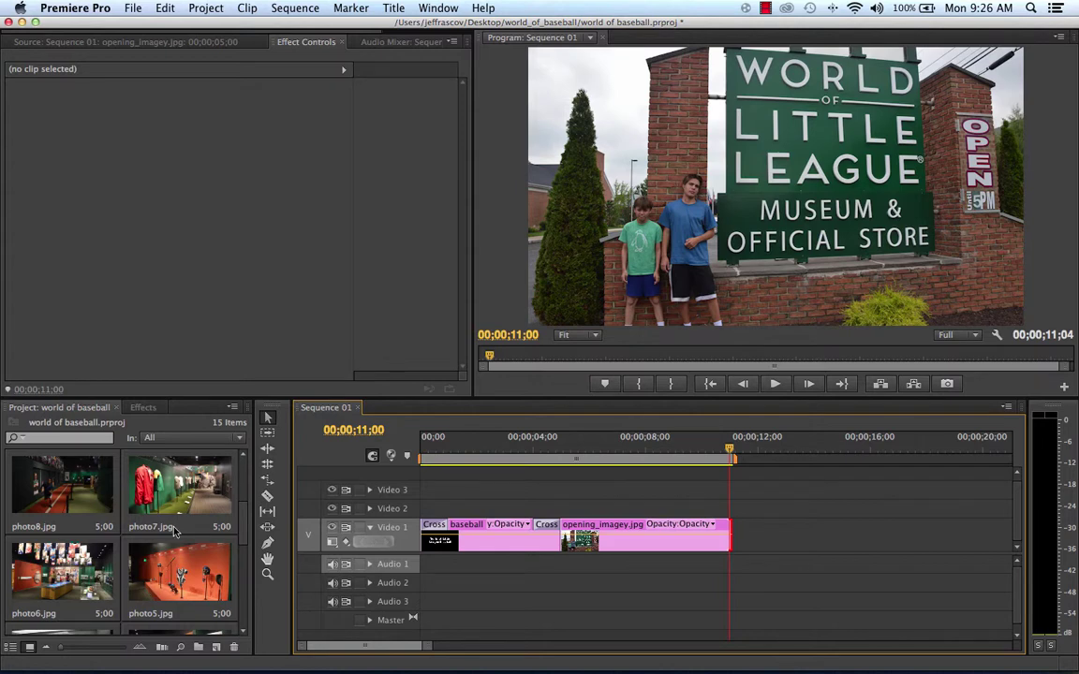
scroll(170, 503, up, 2)
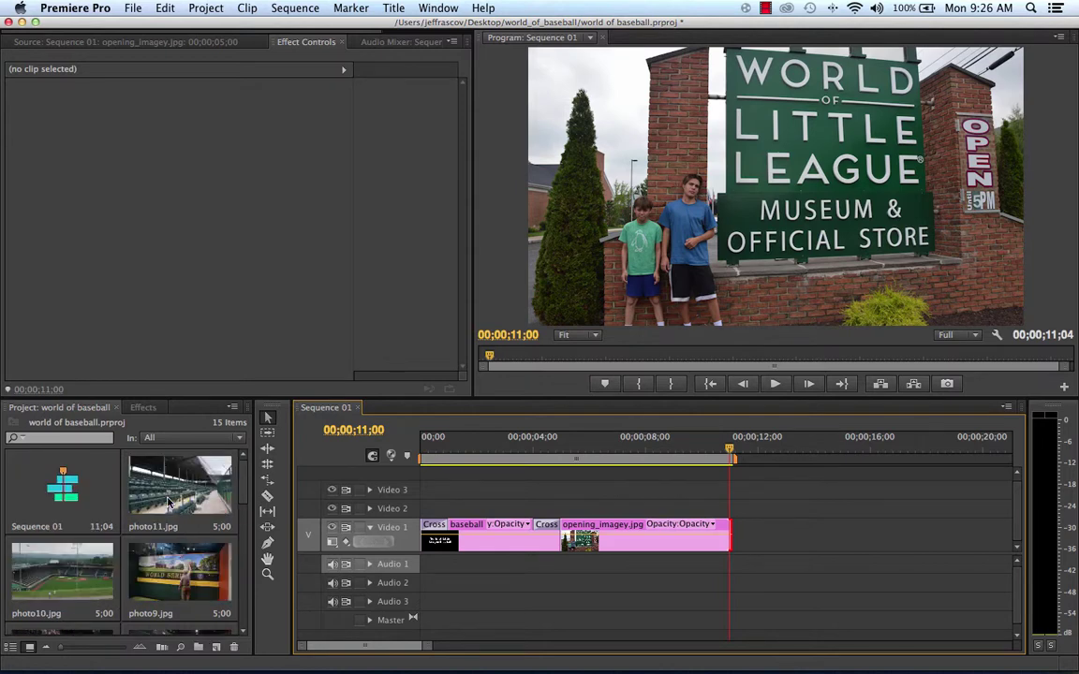
scroll(169, 502, down, 1)
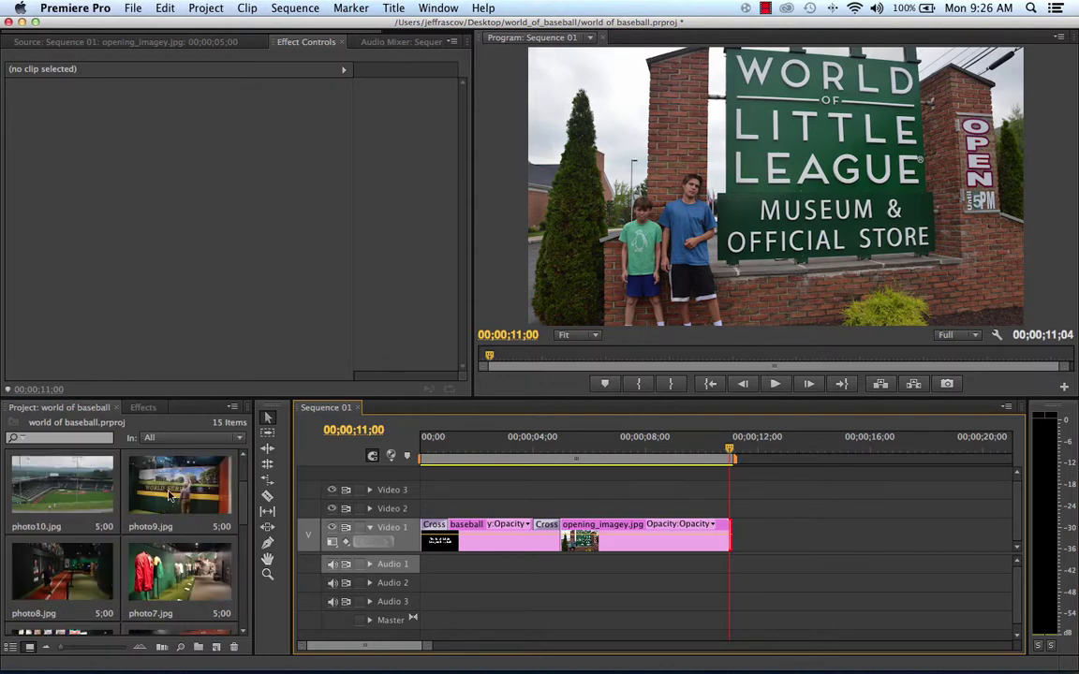
scroll(166, 585, down, 2)
scroll(167, 588, down, 1)
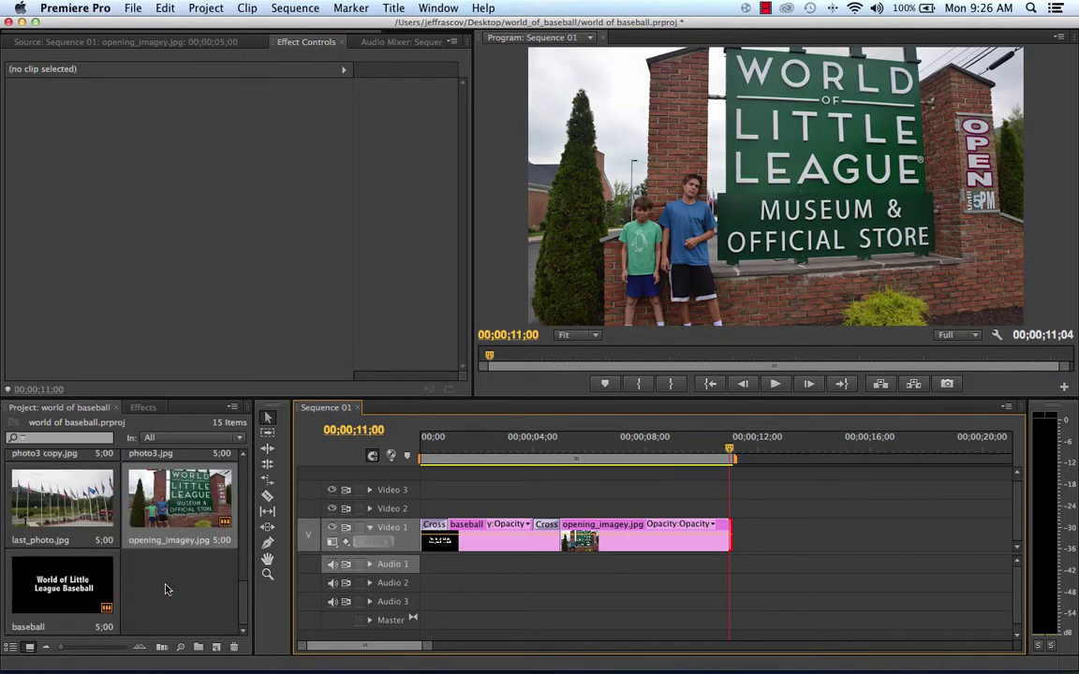
scroll(167, 588, up, 2)
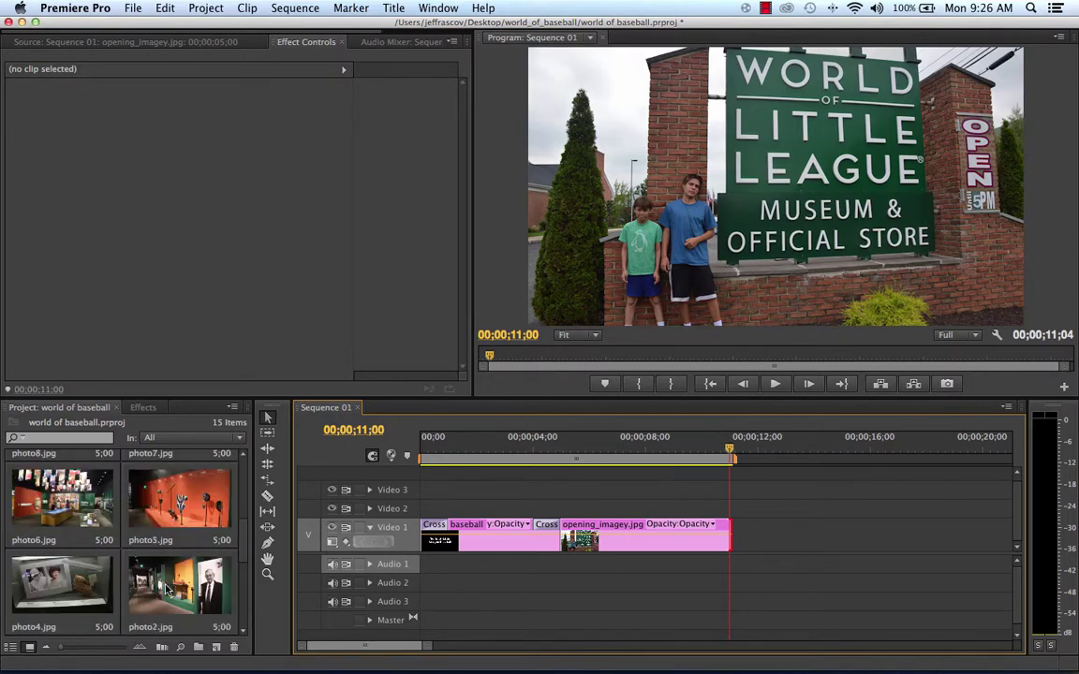
scroll(167, 588, down, 1)
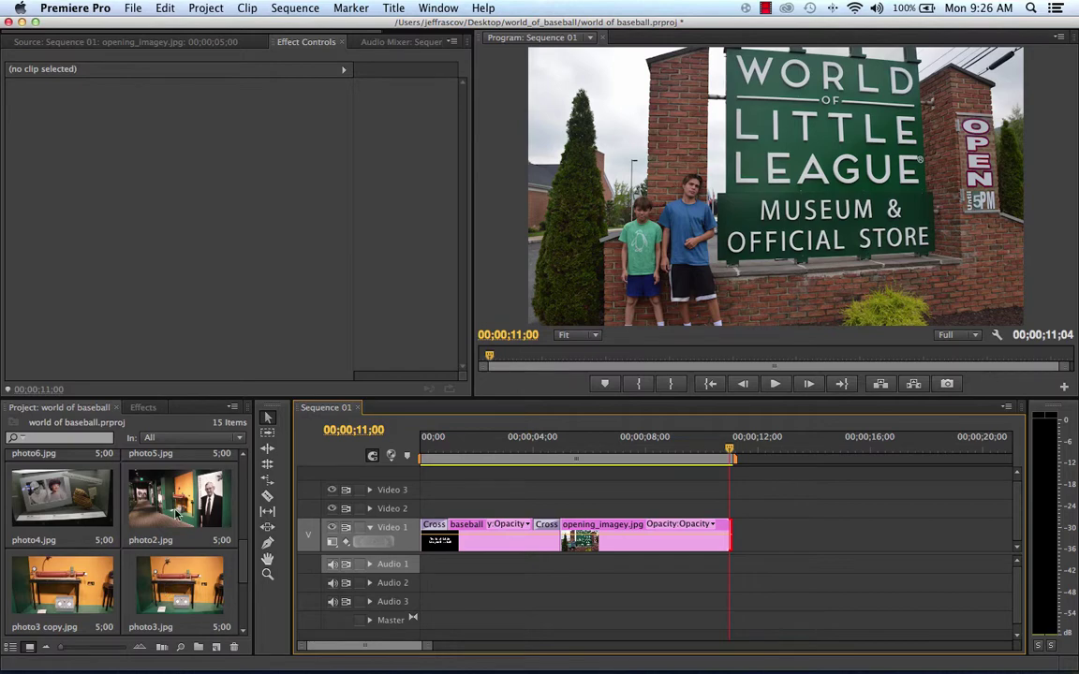
drag(161, 470, 745, 548)
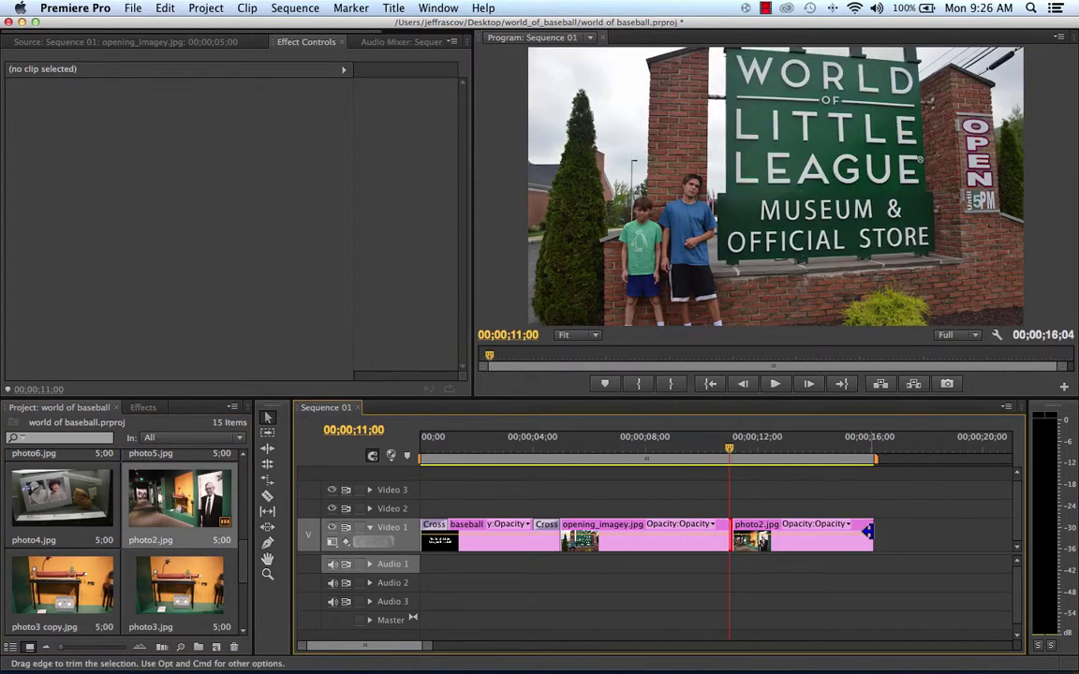
drag(880, 543, 849, 534)
Add a Cross Dissolve at the cut between opening_imagey.jpg and photo2.jpg and preview the transition
click(764, 453)
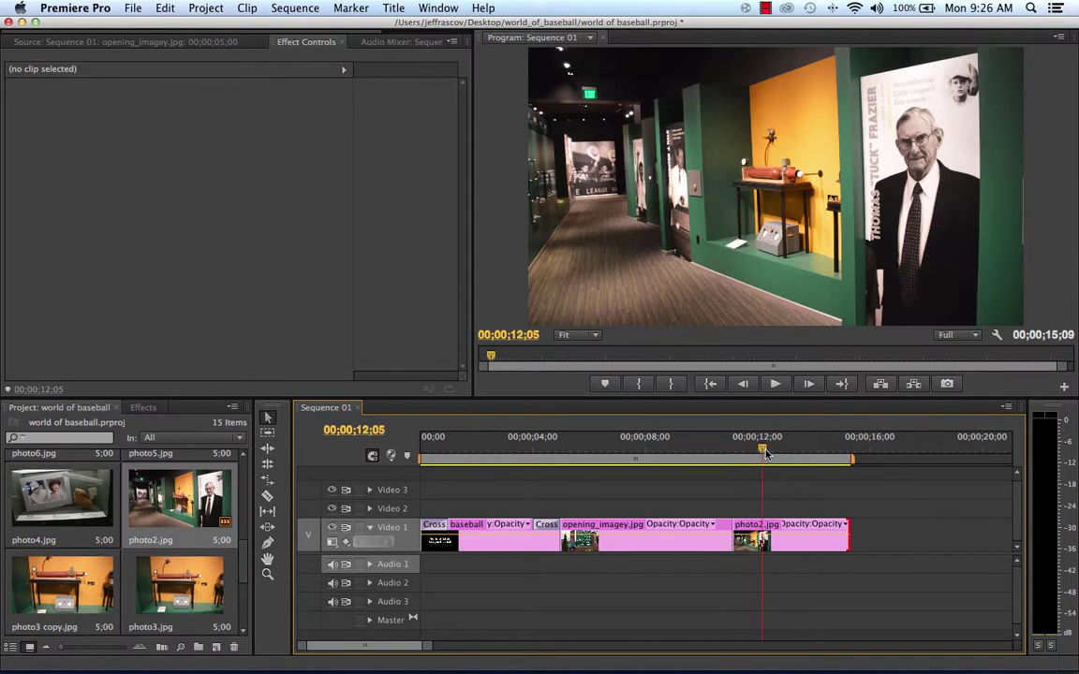
drag(766, 452, 684, 453)
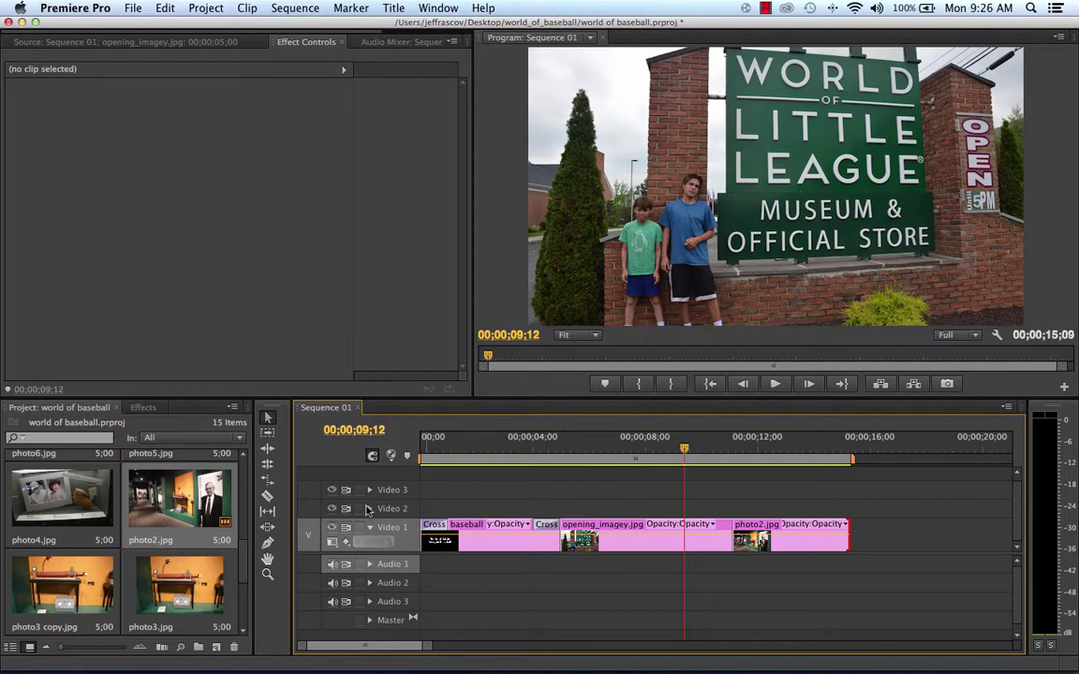
click(143, 407)
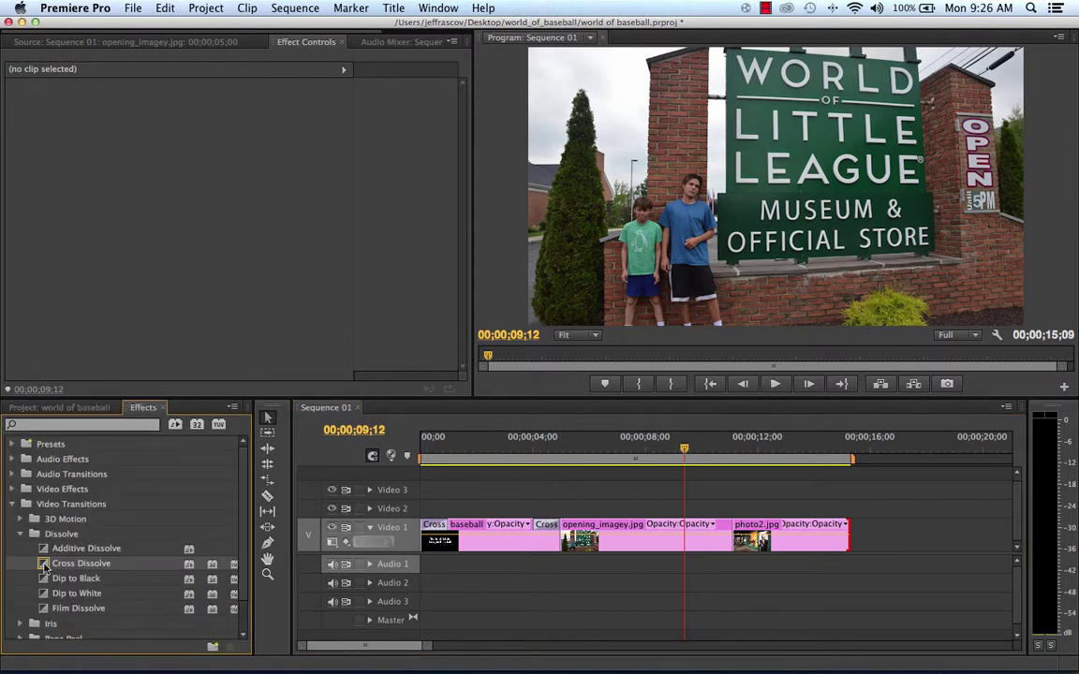
drag(44, 563, 735, 536)
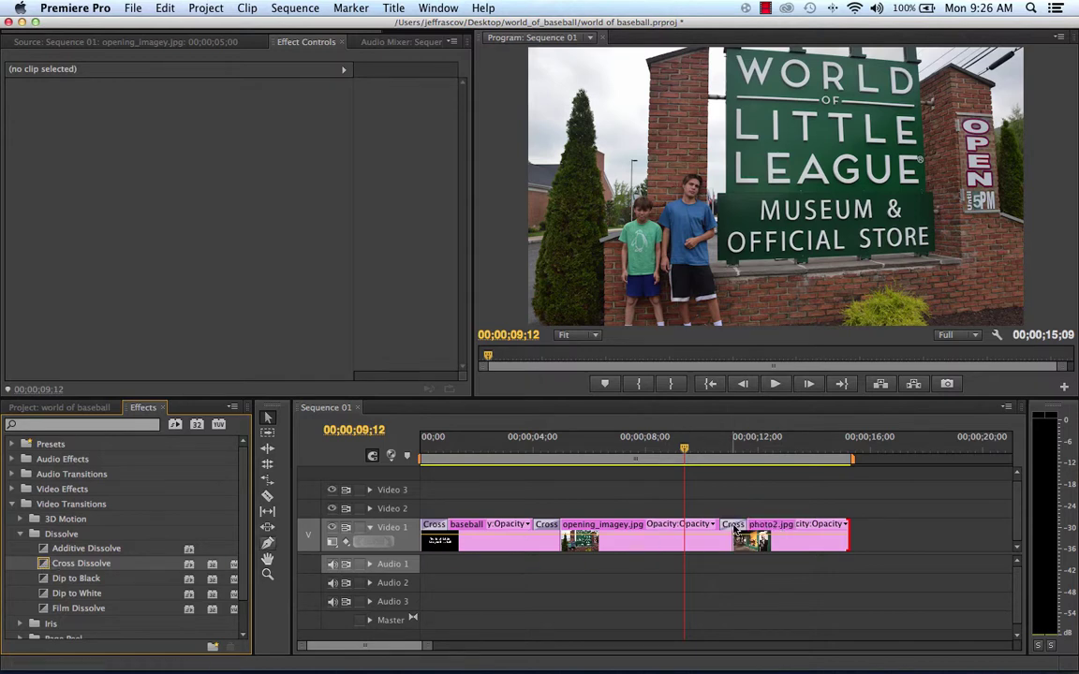
click(704, 449)
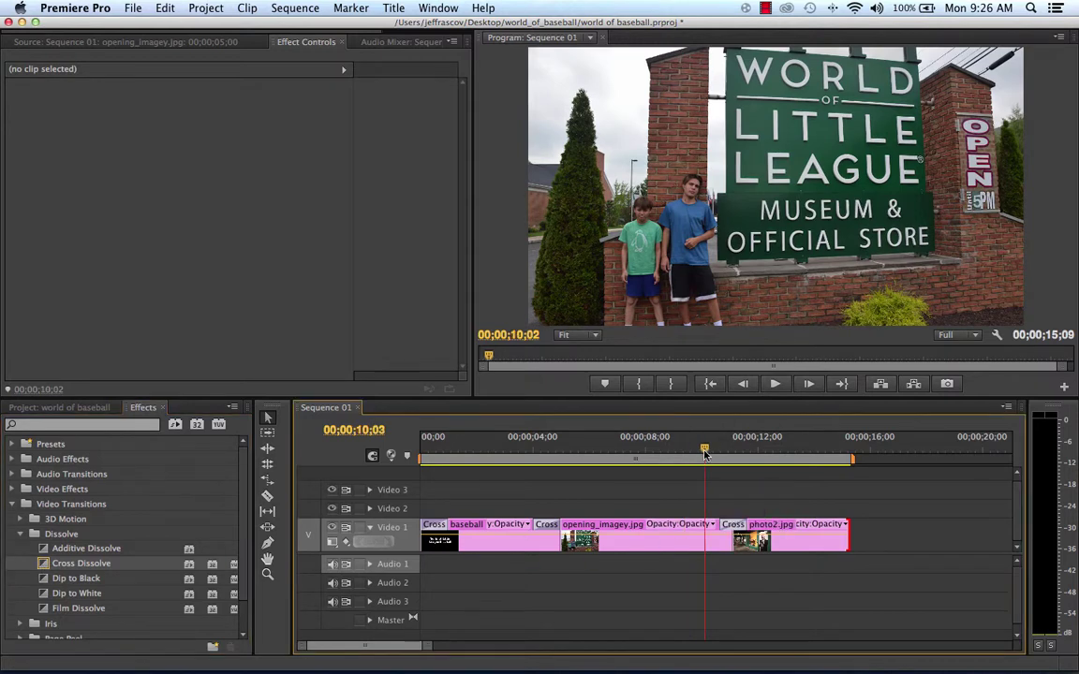
drag(705, 453, 760, 461)
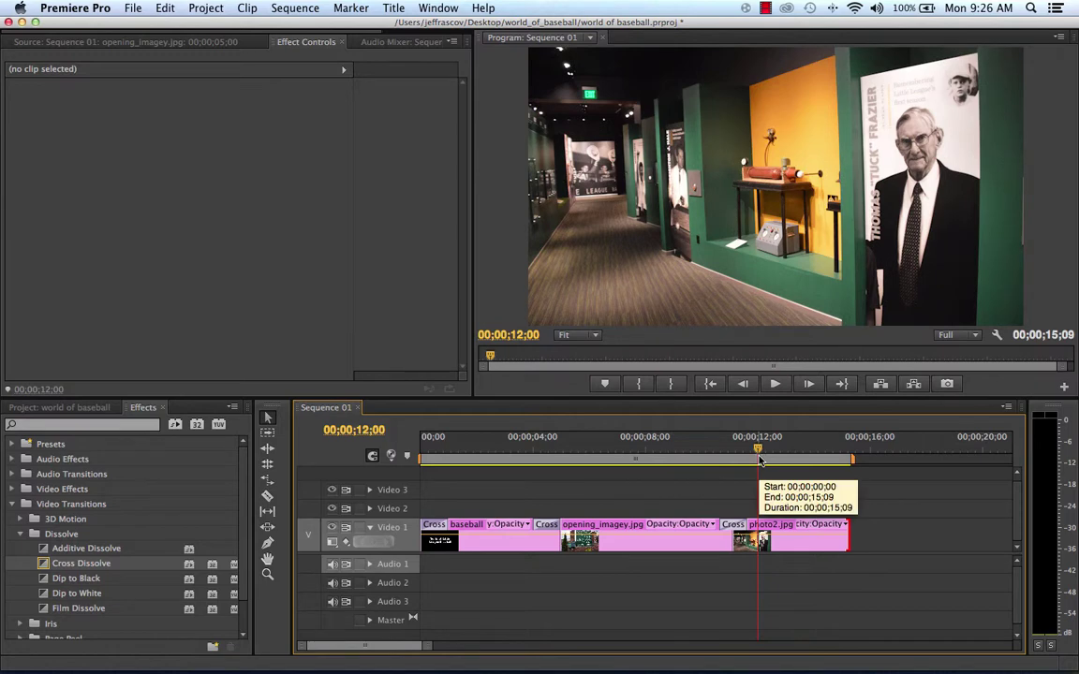
Place photo3 copy.jpg on Video 1 directly after photo2.jpg and add a Cross Dissolve between the two clips
click(73, 408)
drag(77, 592, 857, 543)
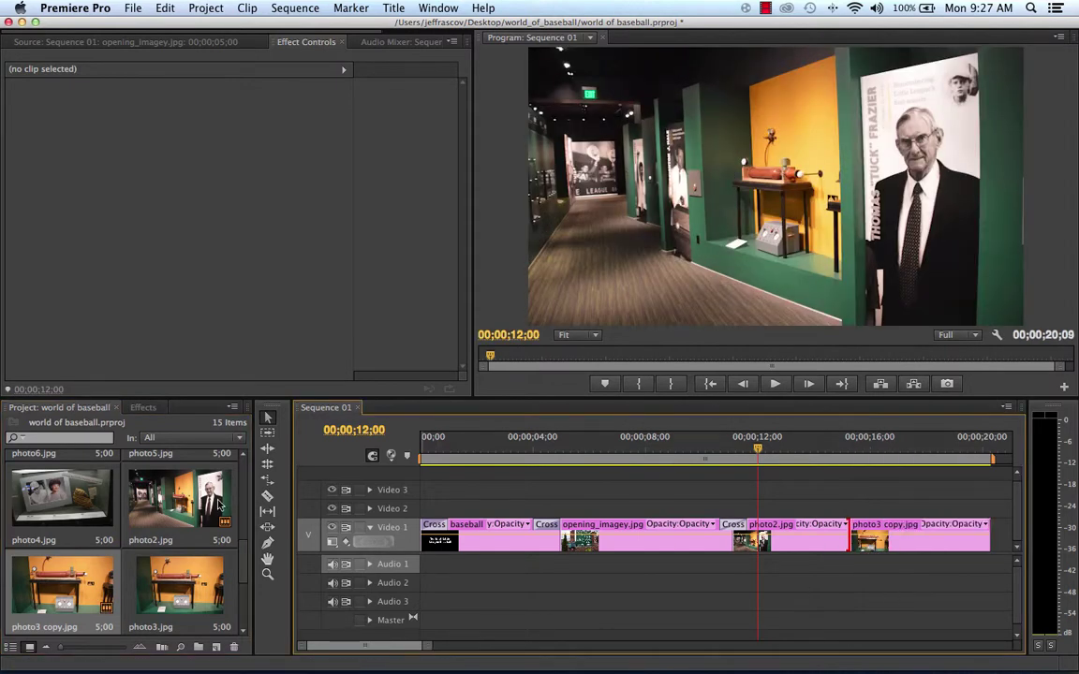
click(144, 407)
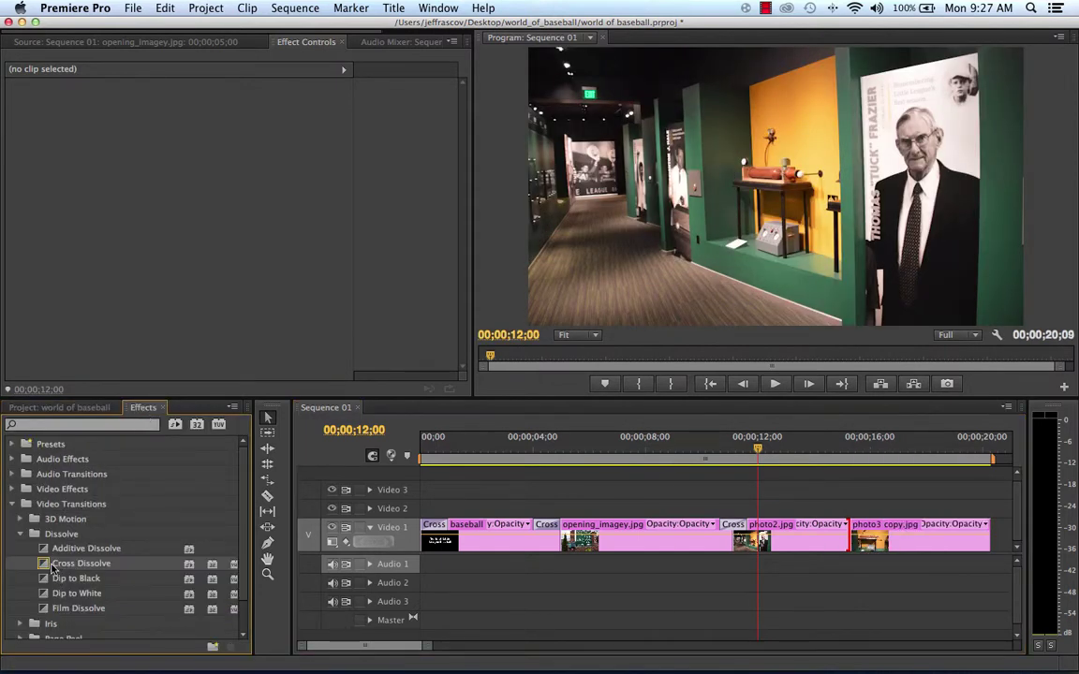
drag(51, 566, 848, 534)
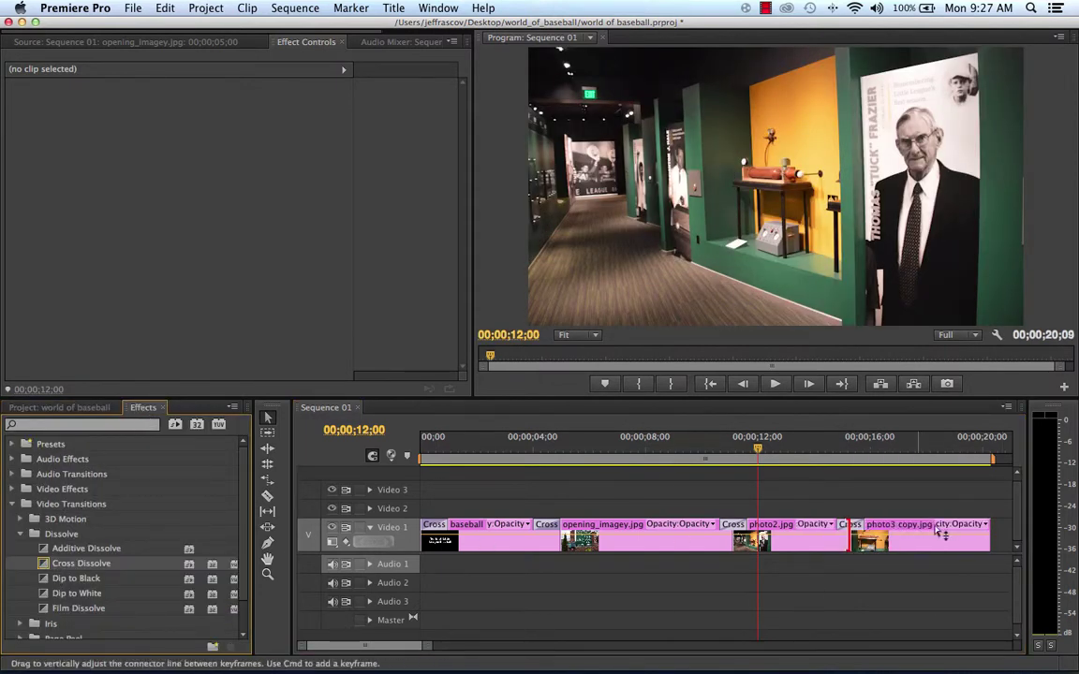
Place photo5.jpg on Video 1 directly after photo3 copy.jpg and extend its end to 00;00;25;23
click(59, 408)
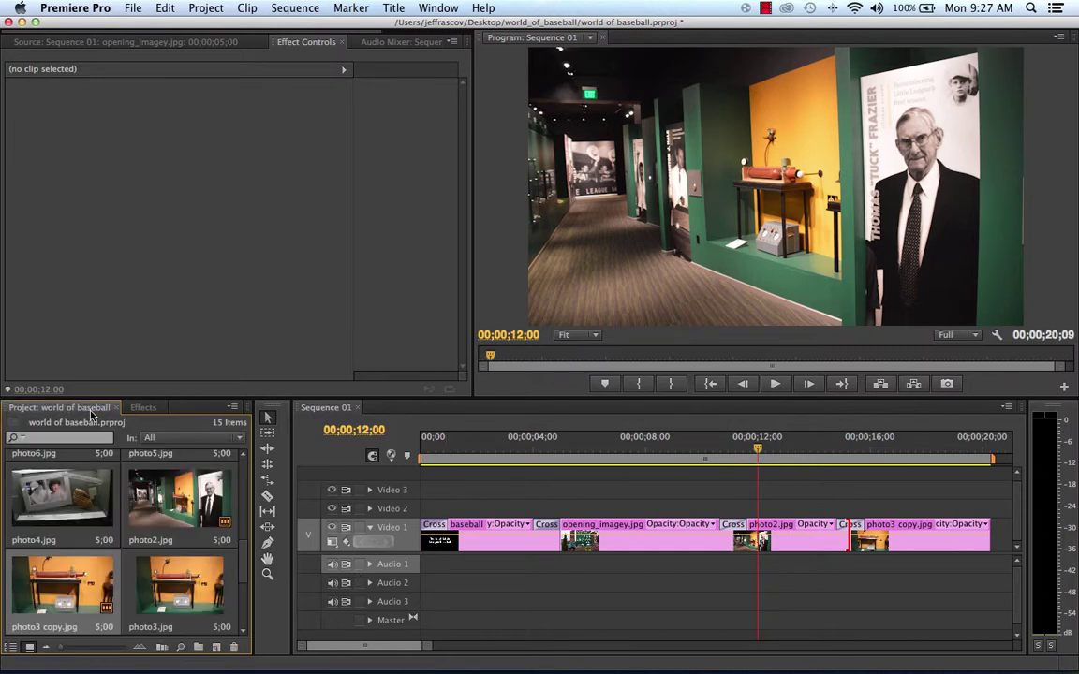
drag(244, 556, 244, 543)
click(48, 560)
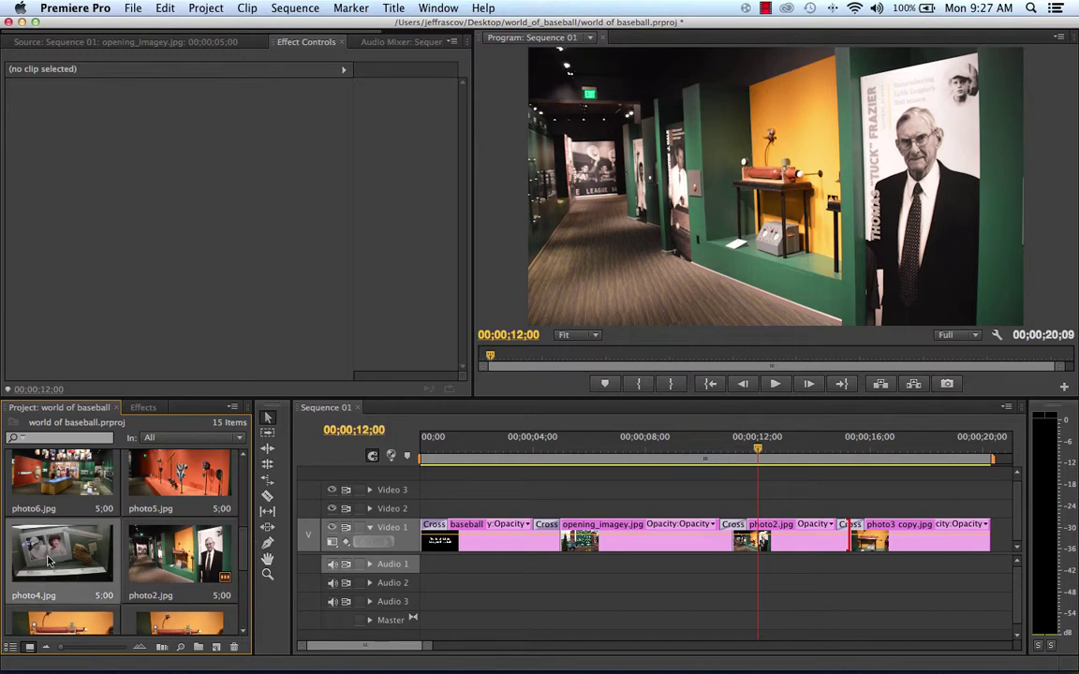
drag(430, 646, 449, 647)
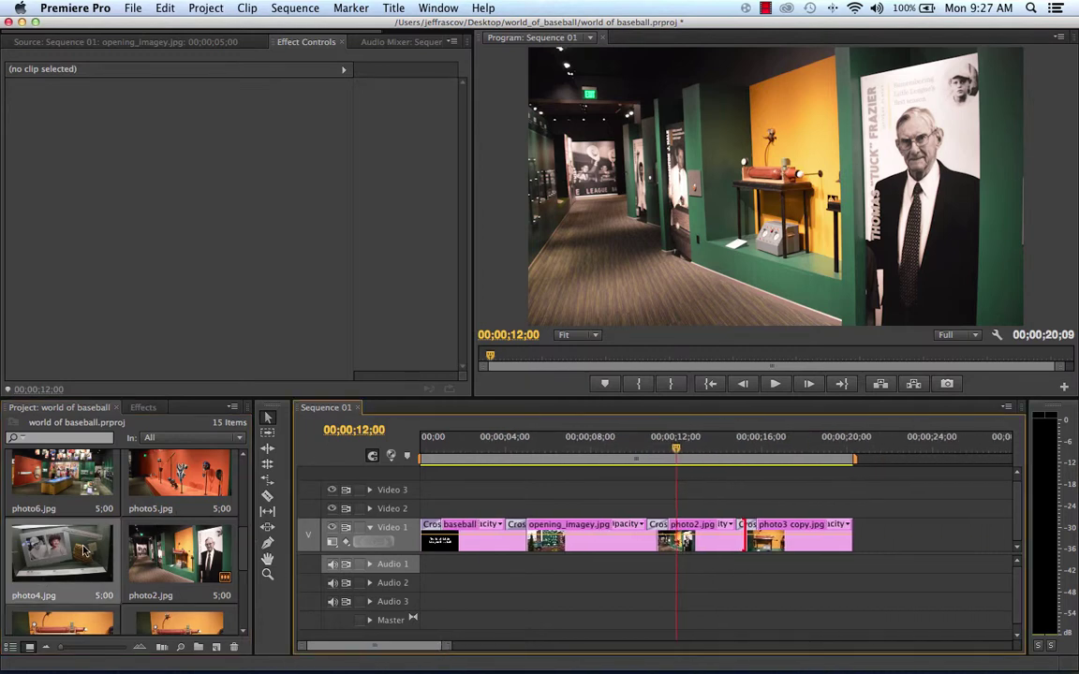
drag(181, 471, 894, 552)
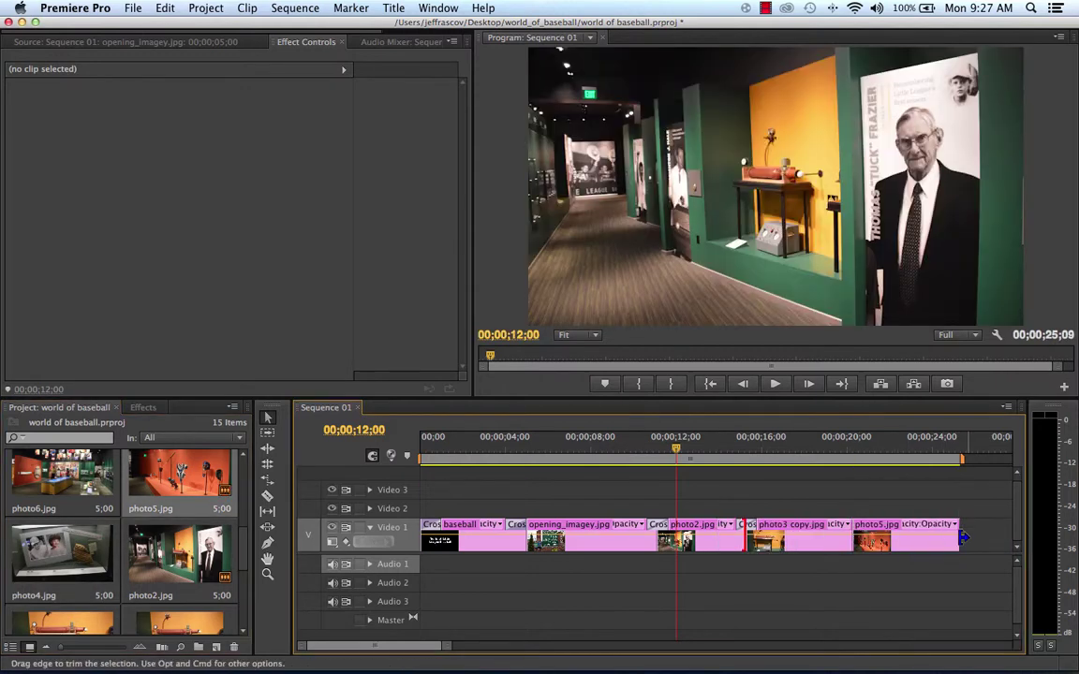
drag(958, 535, 973, 536)
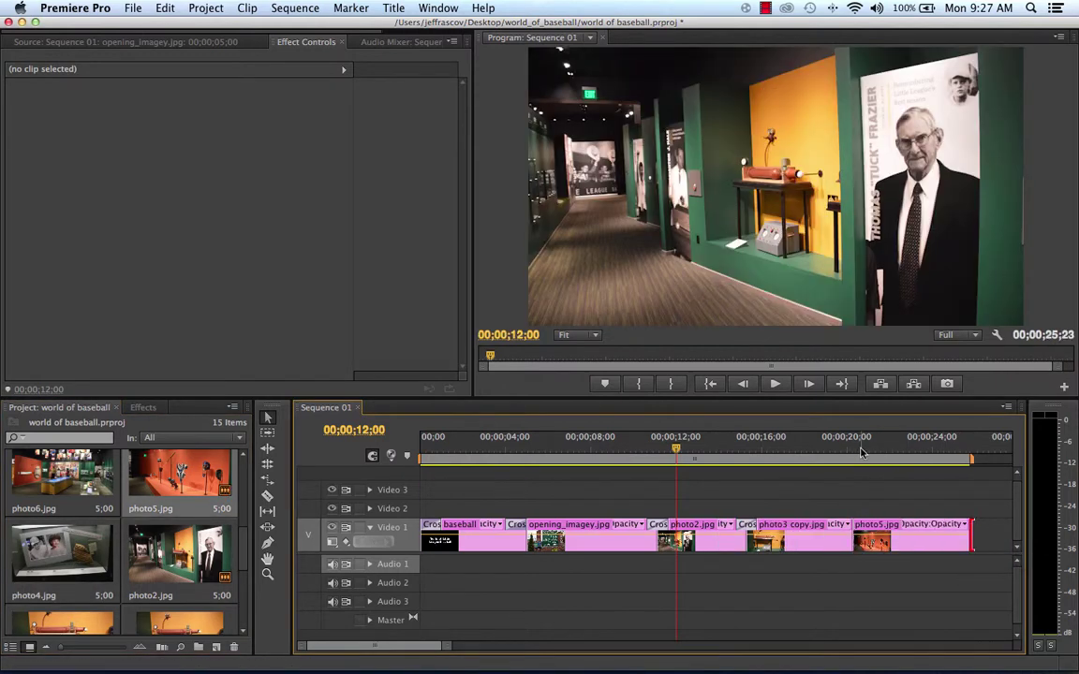
Enable Position and Scale keyframing for photo5.jpg at the clip's start, 00;00;20;09
drag(684, 464, 876, 482)
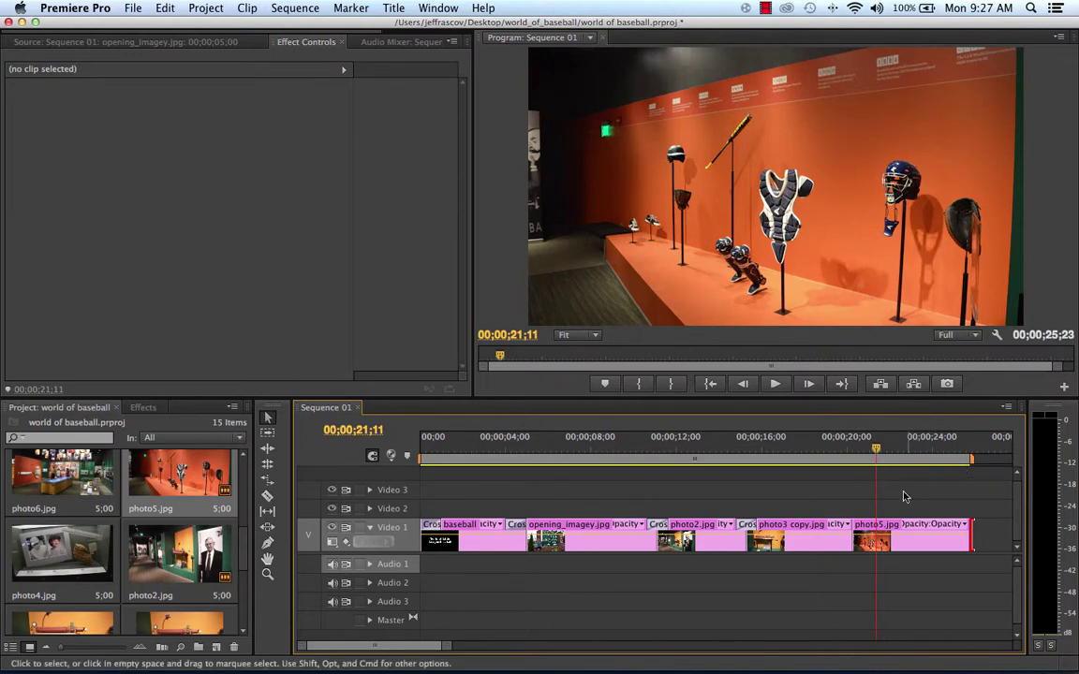
click(904, 546)
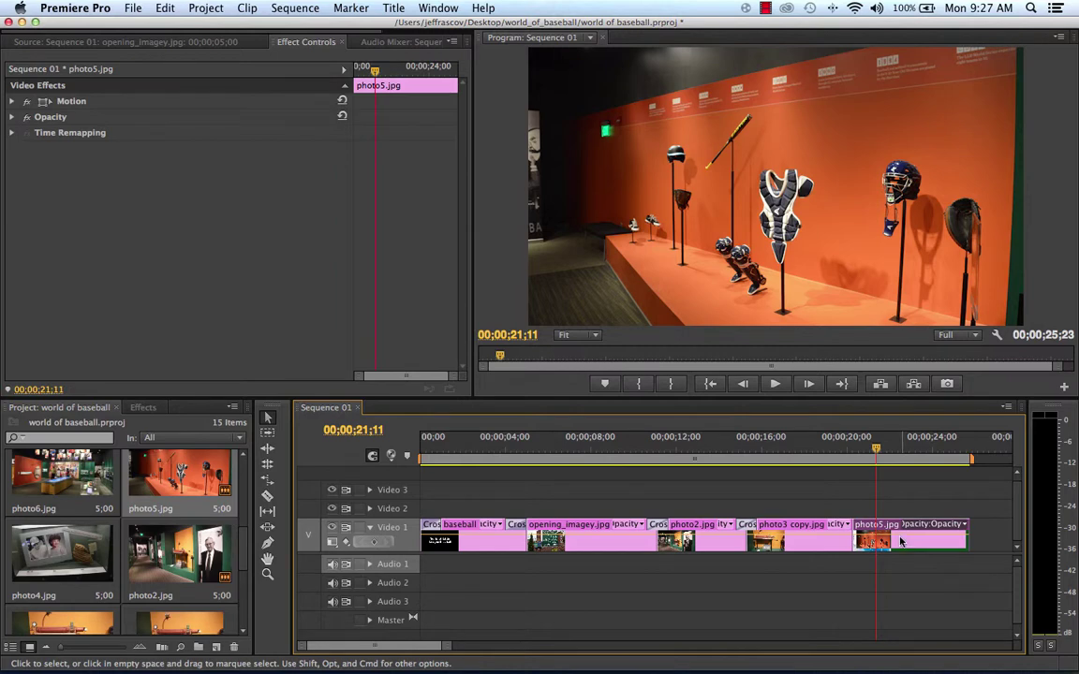
double_click(920, 550)
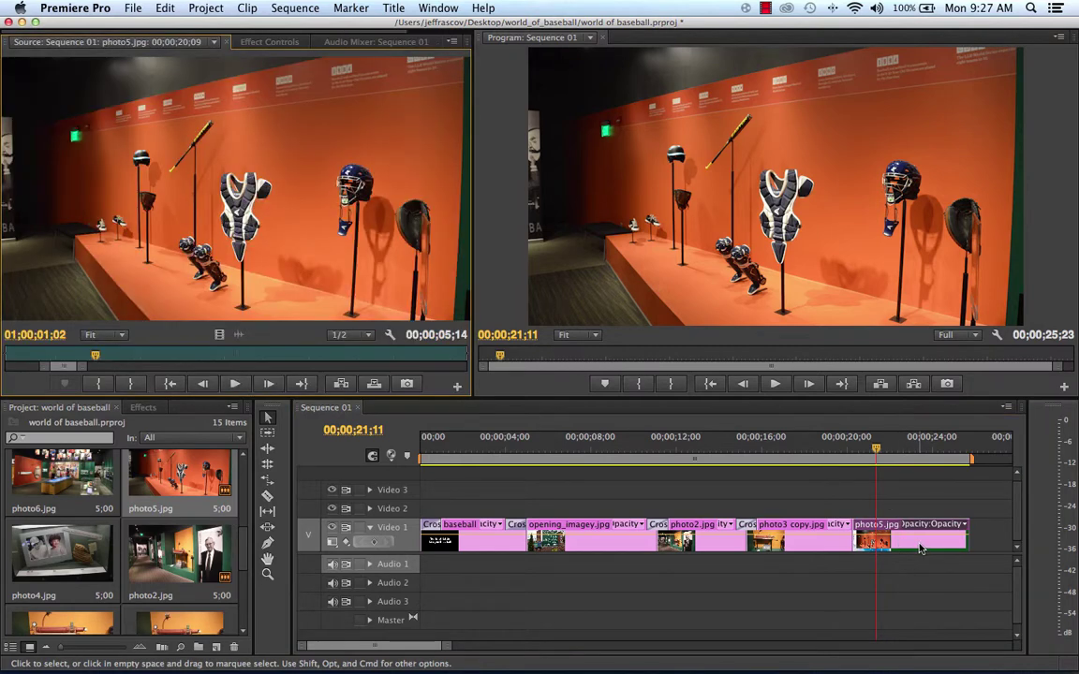
click(271, 44)
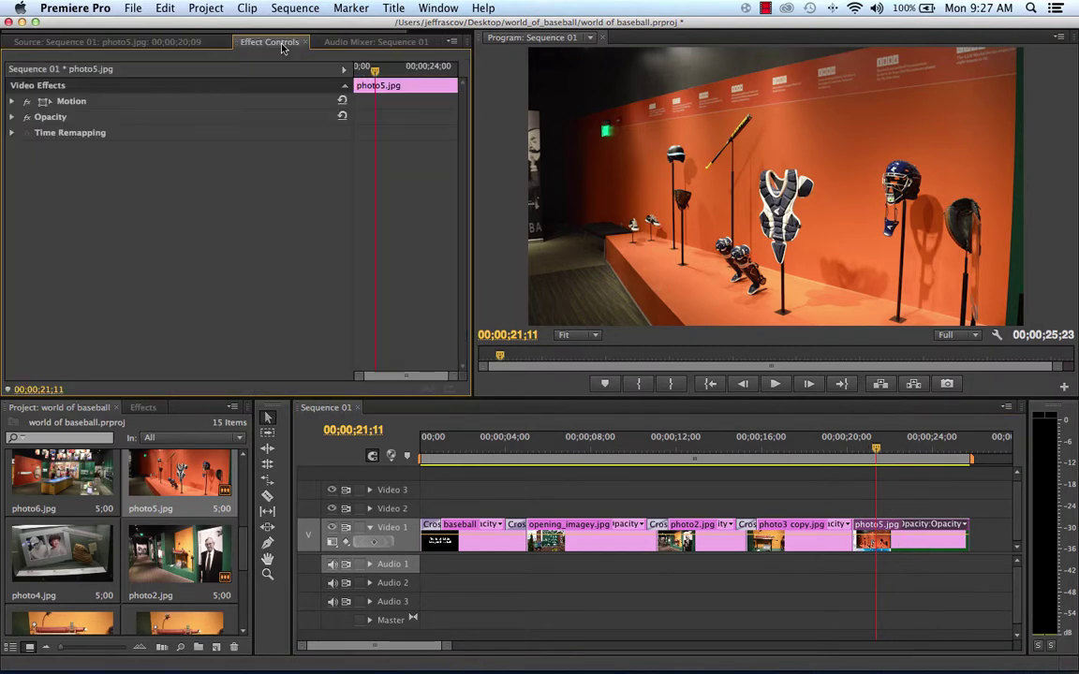
click(13, 101)
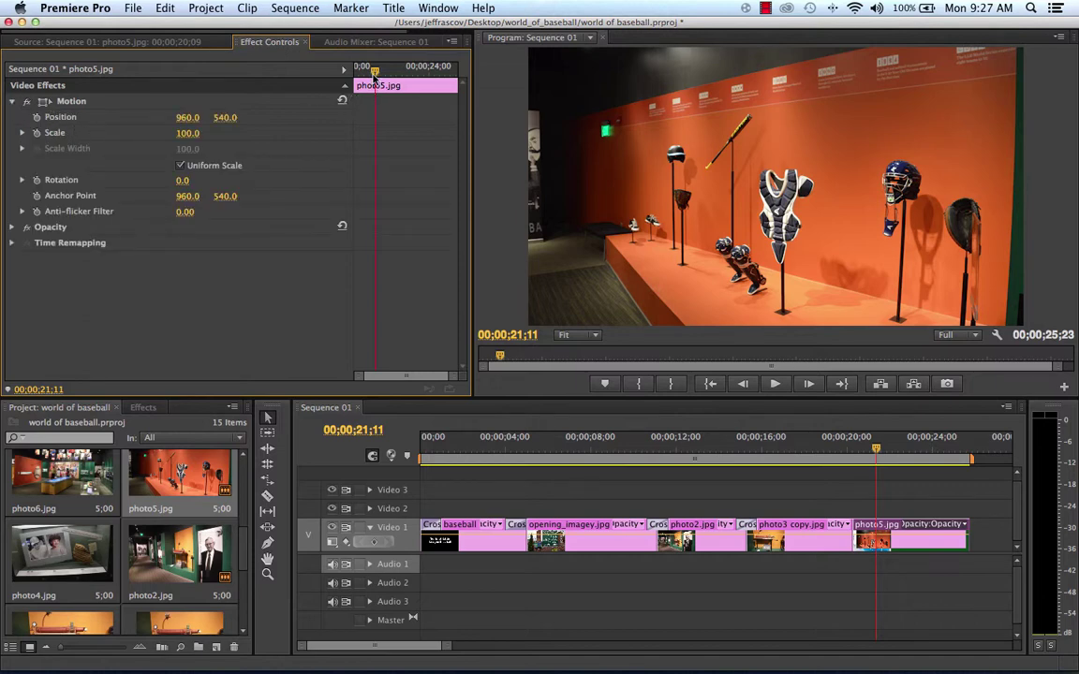
drag(375, 72, 314, 78)
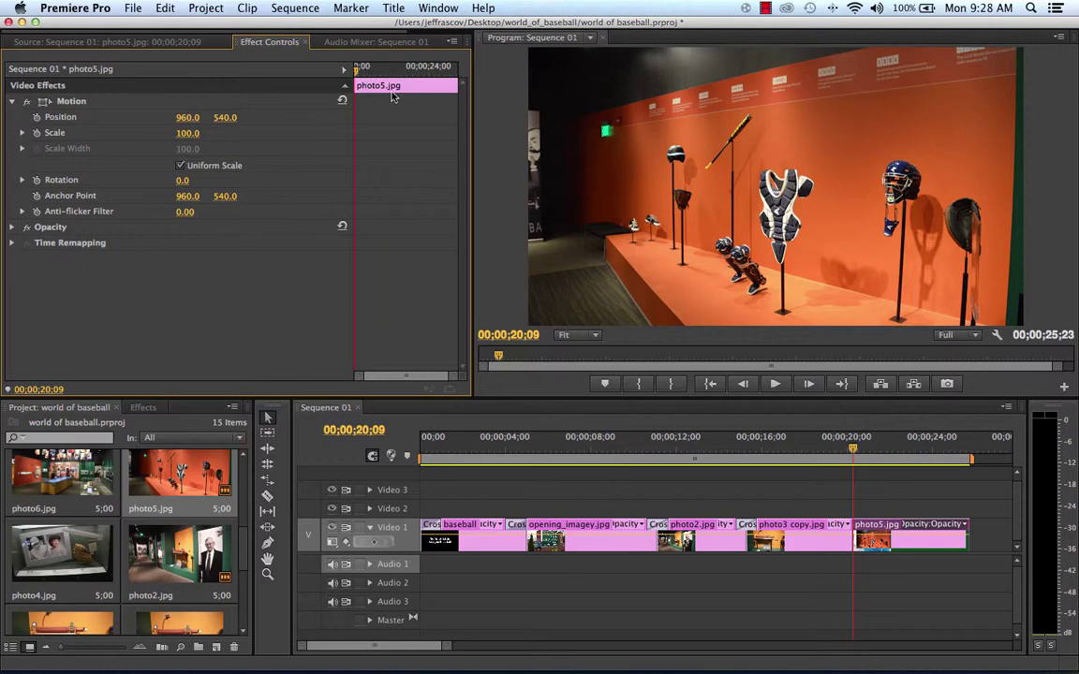
click(37, 117)
click(35, 133)
Add Position and Scale keyframes to photo5.jpg at 00;00;22;25, keeping the full-frame view
drag(356, 74, 407, 84)
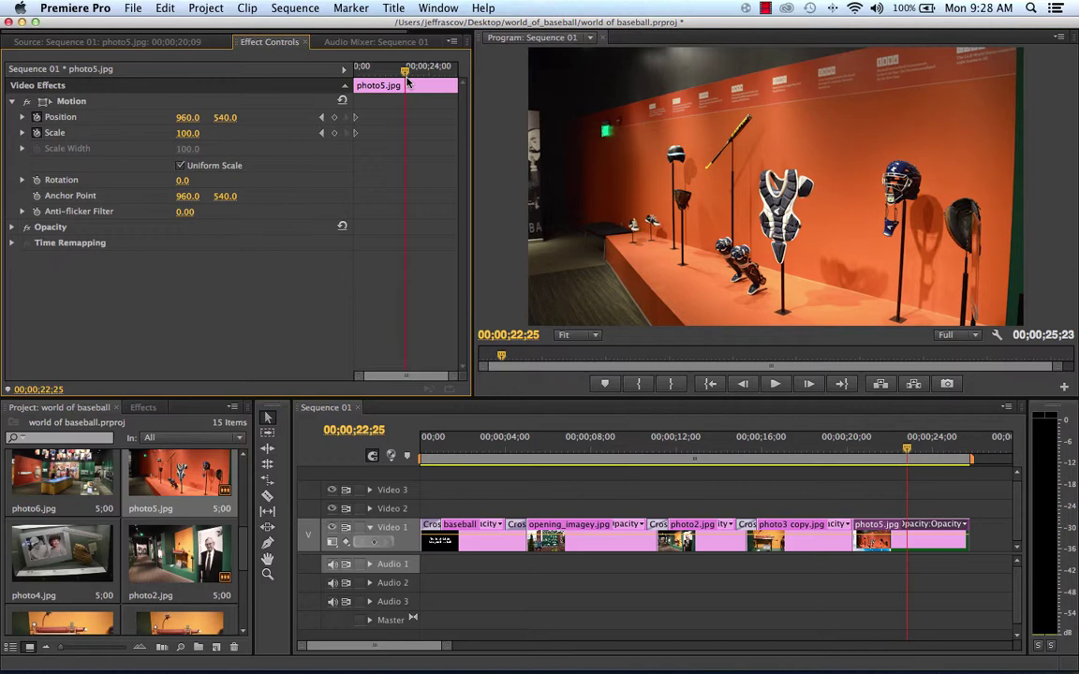
click(335, 118)
click(335, 132)
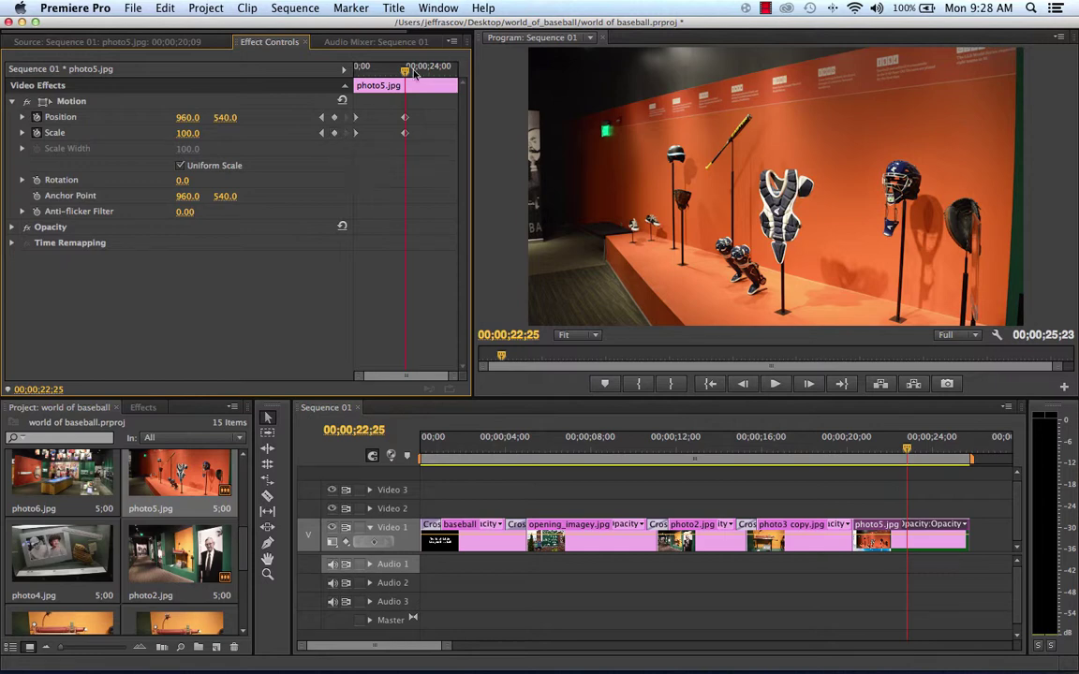
Set photo5.jpg's first keyframes at 00;00;20;09 to Scale 171 and Position 444, 400
drag(408, 75, 346, 75)
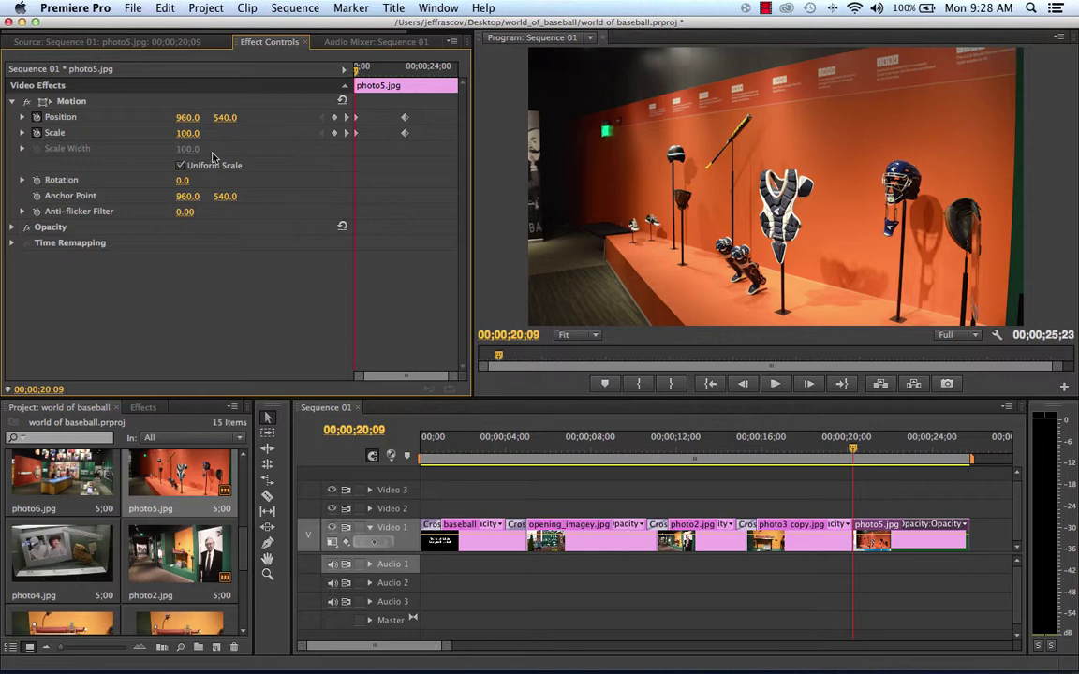
drag(187, 133, 374, 133)
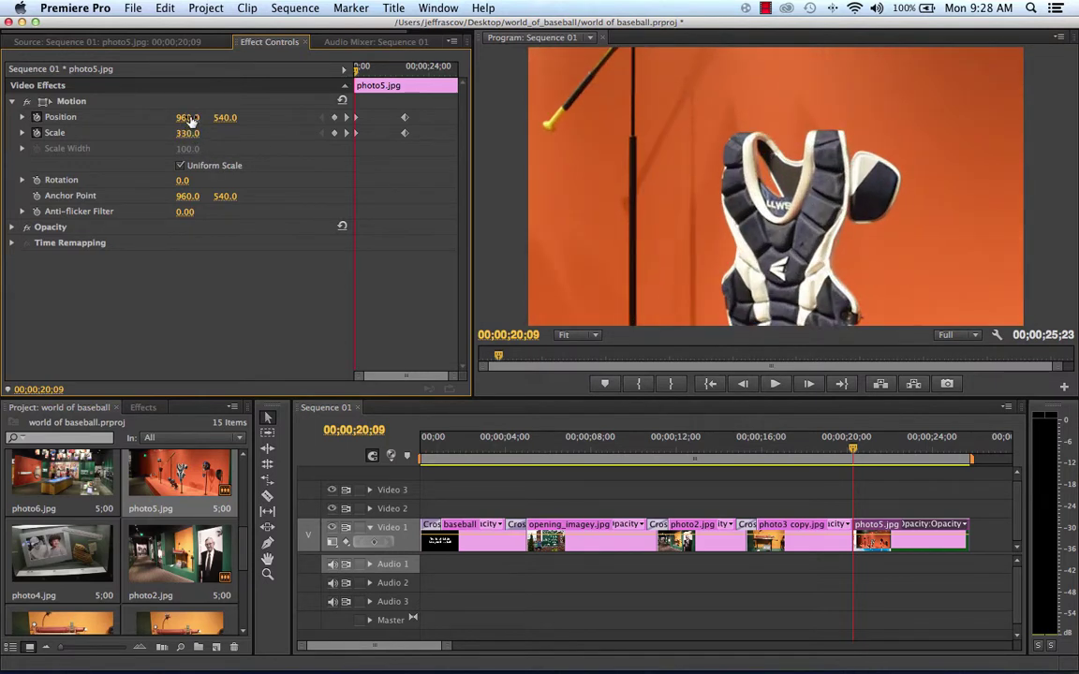
drag(188, 118, 122, 117)
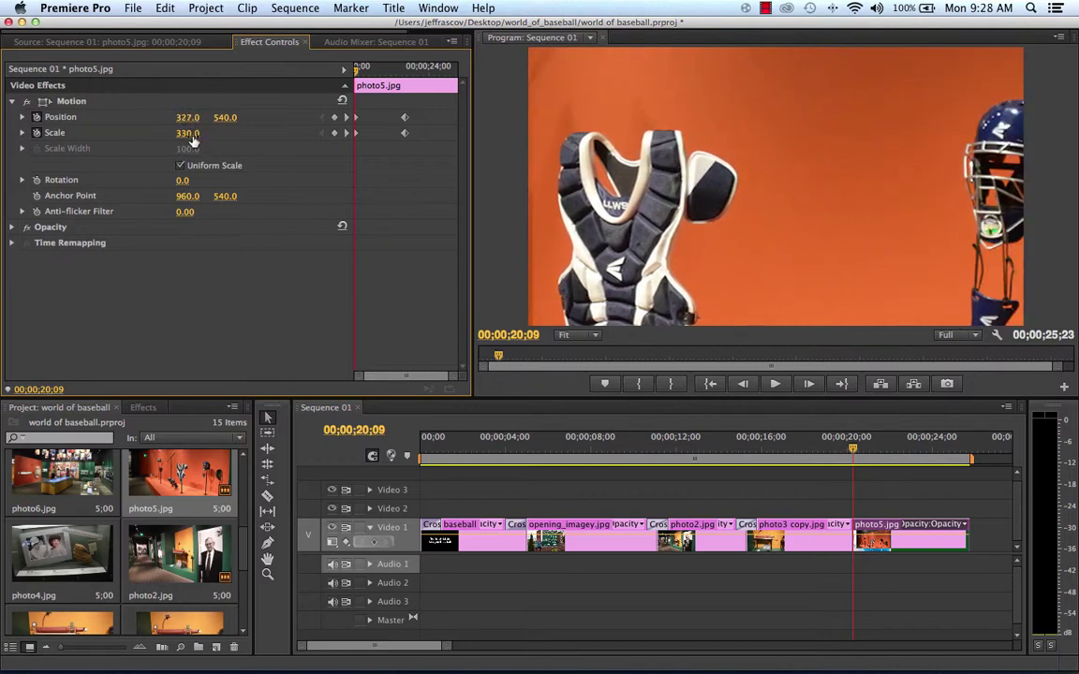
drag(190, 136, 56, 136)
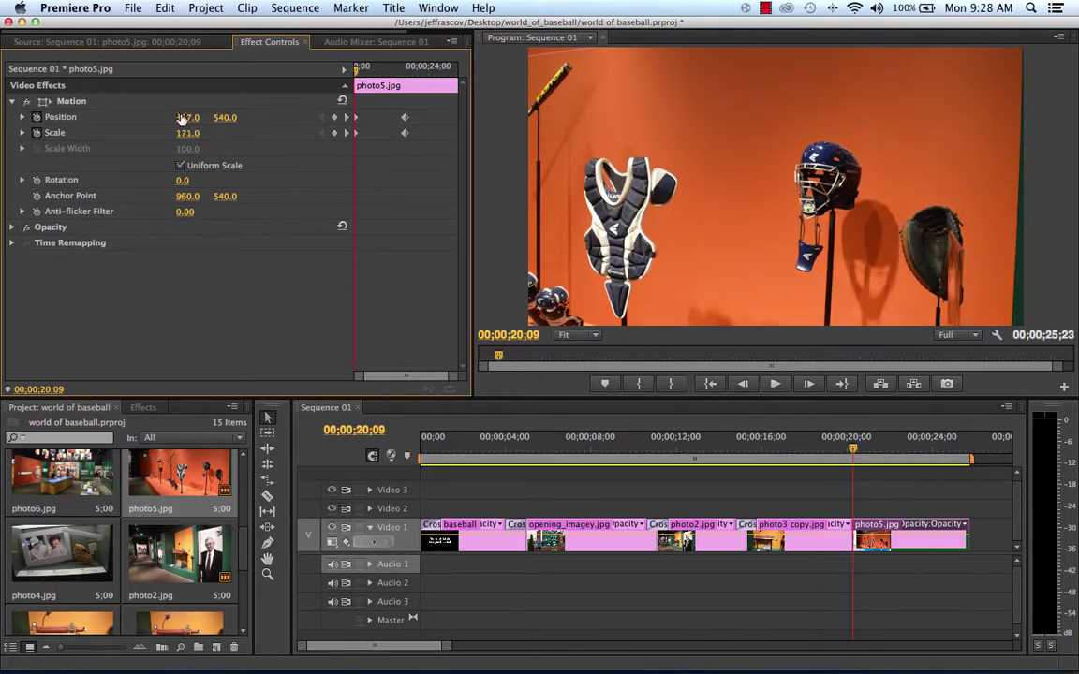
drag(184, 117, 227, 122)
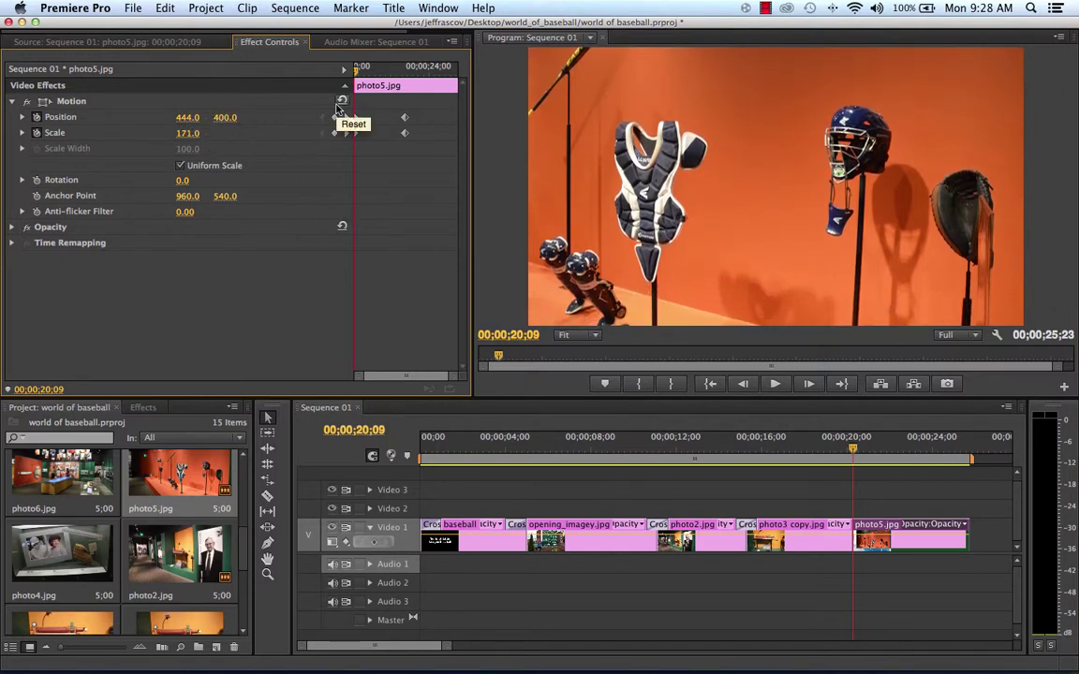
drag(356, 70, 309, 94)
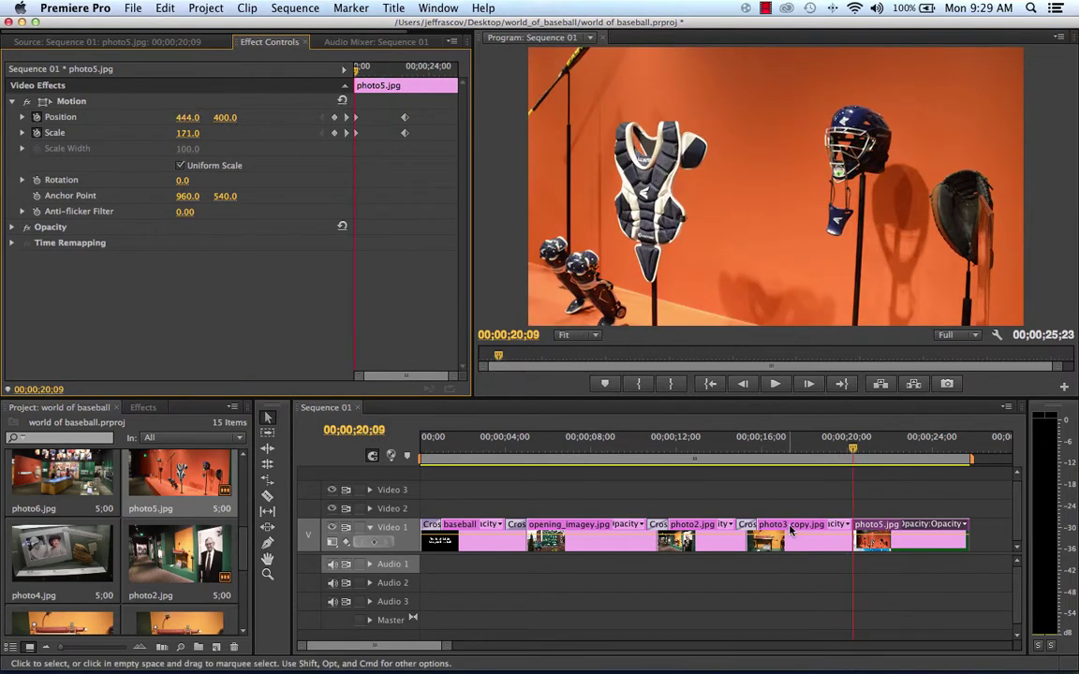
Import 01 We Are All Made Of Stars.mp3 from the world_of_baseball folder and place it at the start of Audio 1
click(136, 8)
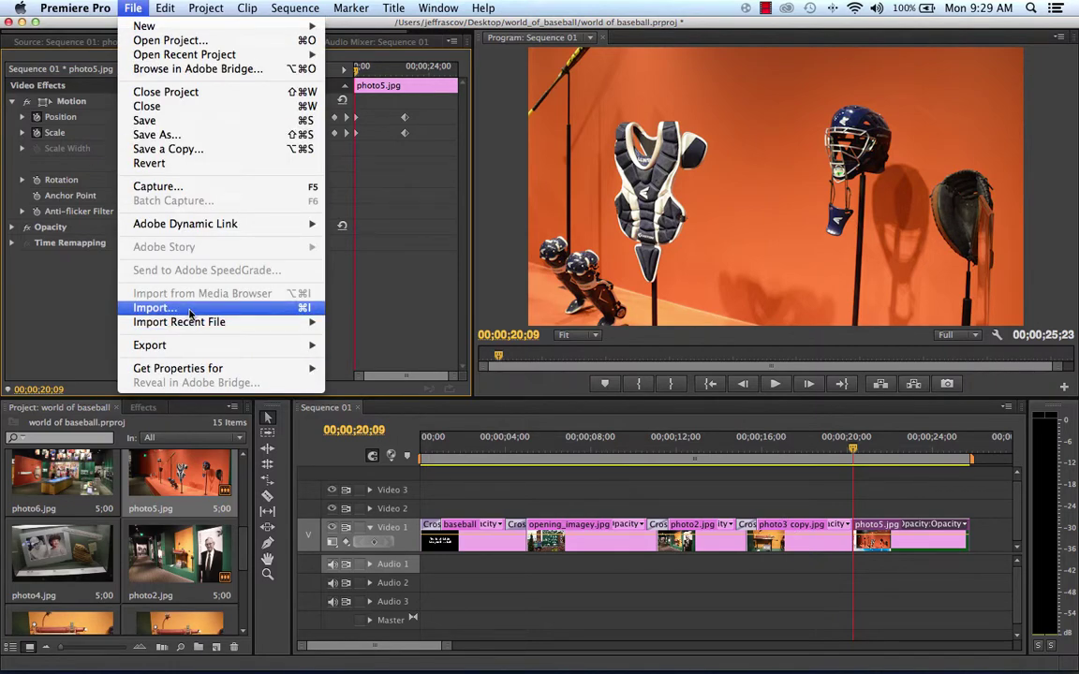
click(154, 309)
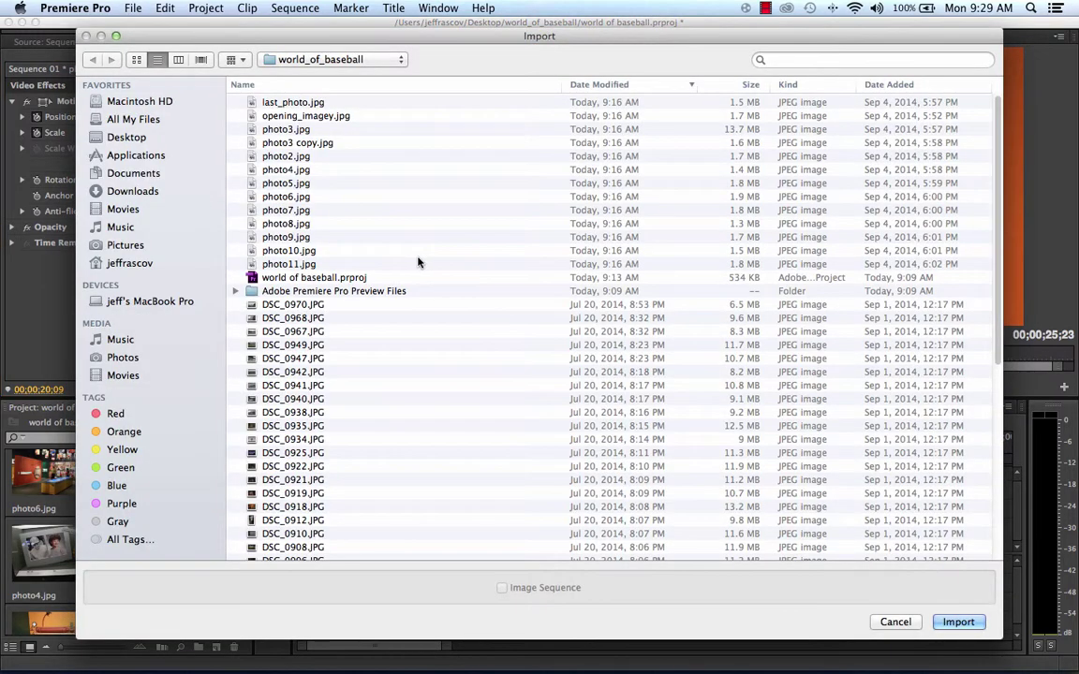
scroll(359, 216, down, 10)
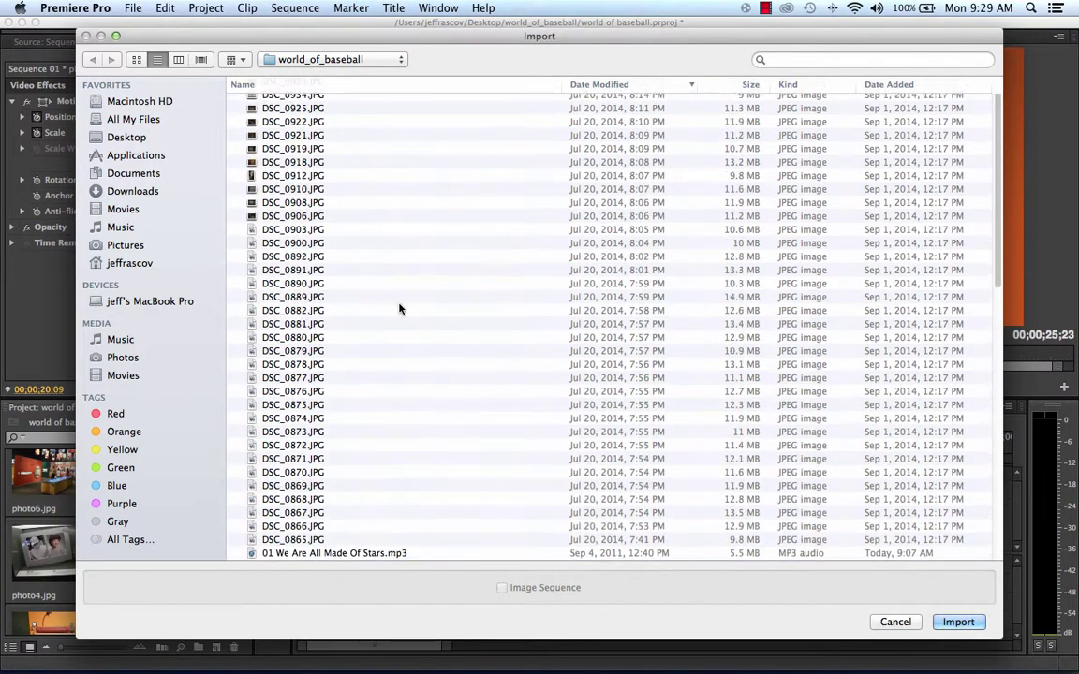
click(339, 554)
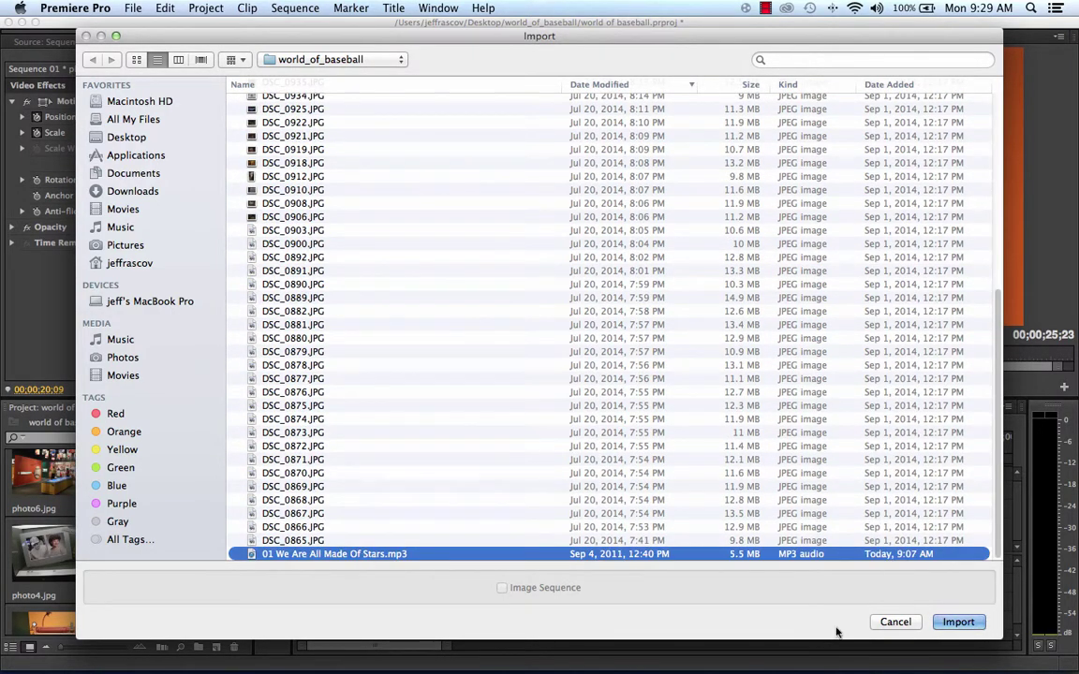
click(959, 622)
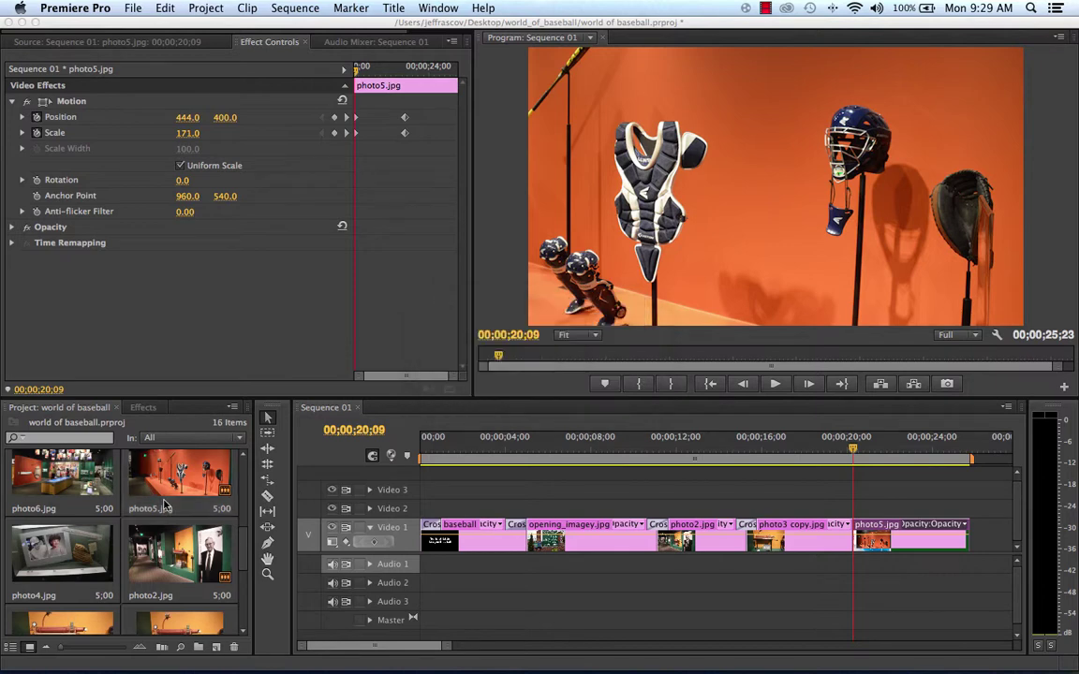
drag(179, 586, 435, 565)
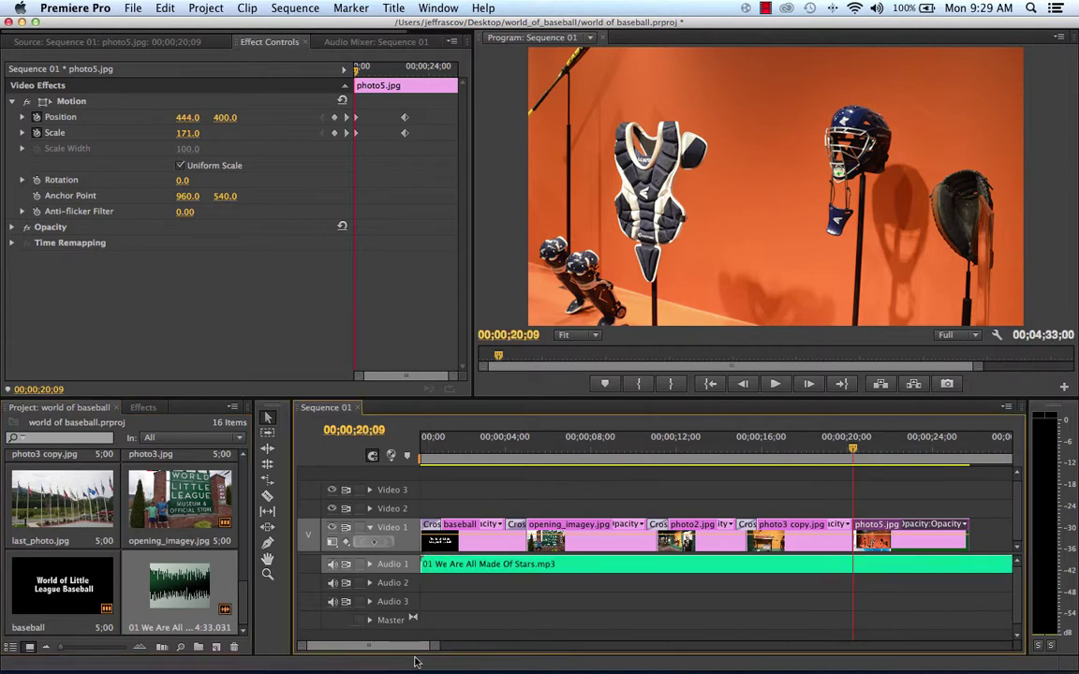
Trim the end of the music clip on Audio 1 to match the end of photo5.jpg at 00;00;25;23
drag(435, 648, 712, 622)
drag(783, 627, 885, 635)
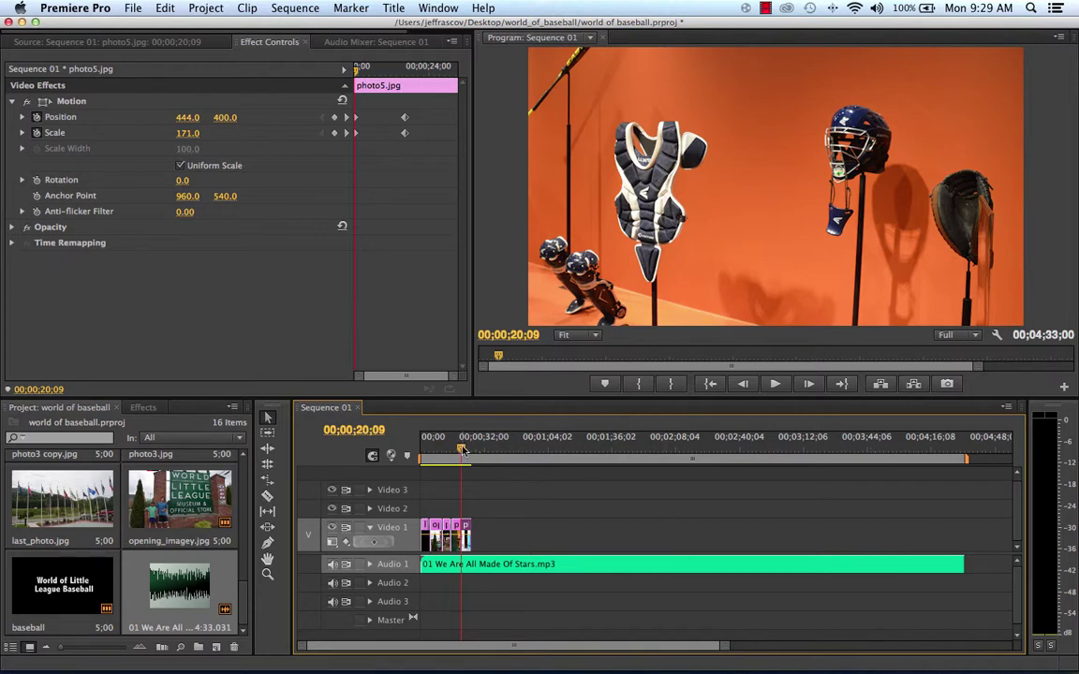
drag(562, 448, 458, 455)
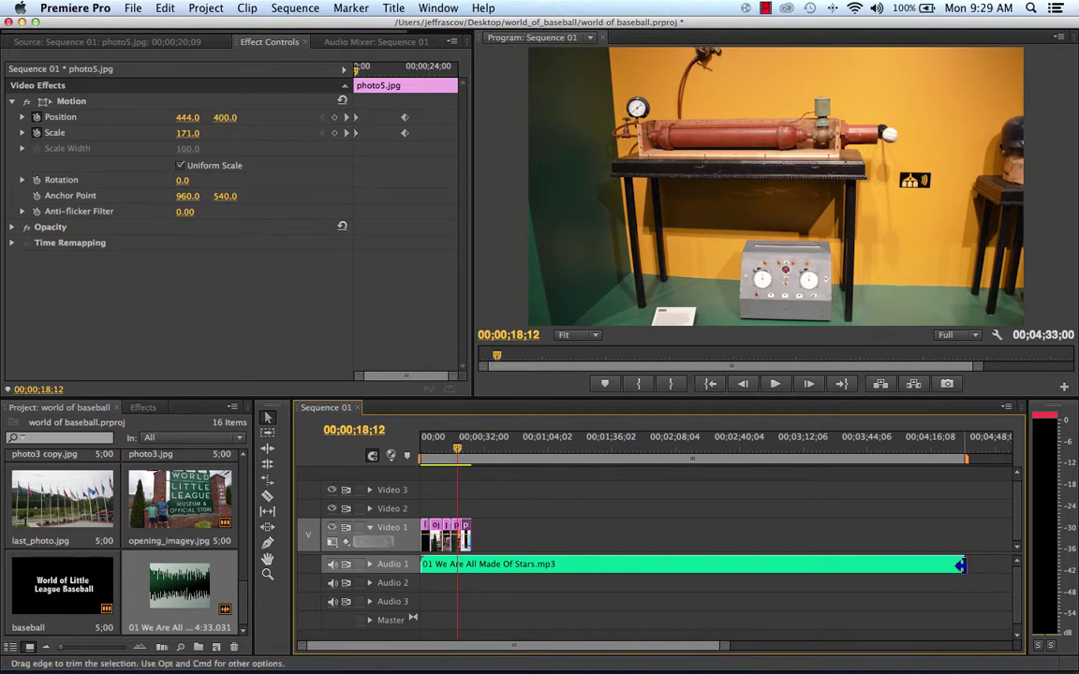
drag(960, 564, 469, 564)
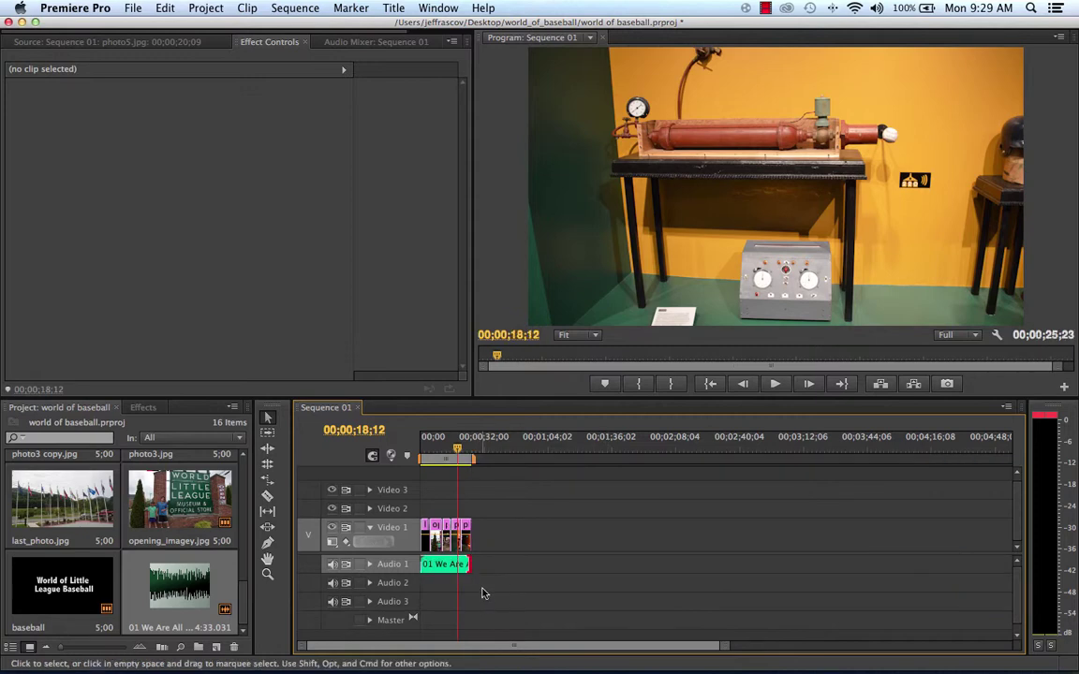
drag(728, 646, 631, 636)
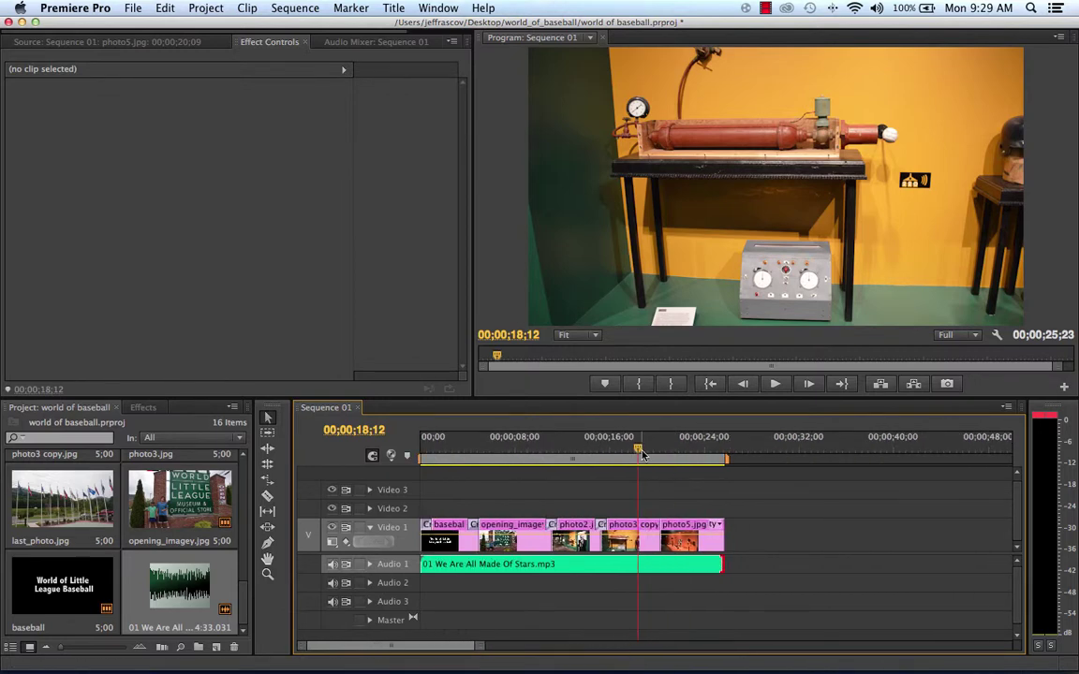
Play the sequence from the beginning with its music and expand Audio 1 to show the waveform
click(481, 442)
drag(426, 442, 339, 437)
key(space)
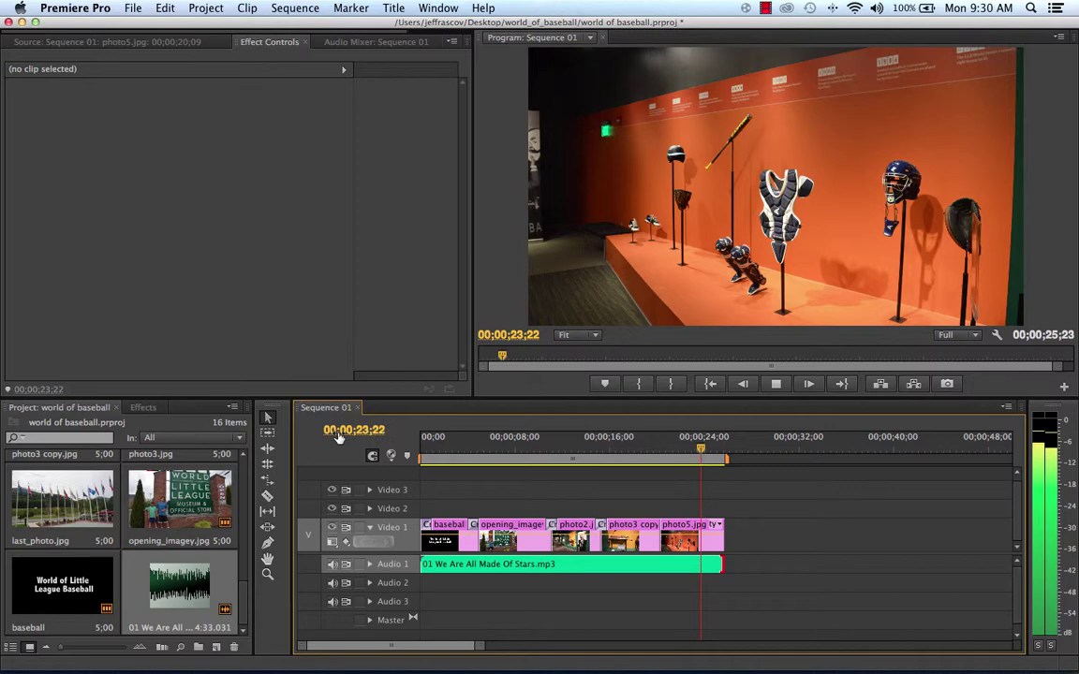
key(space)
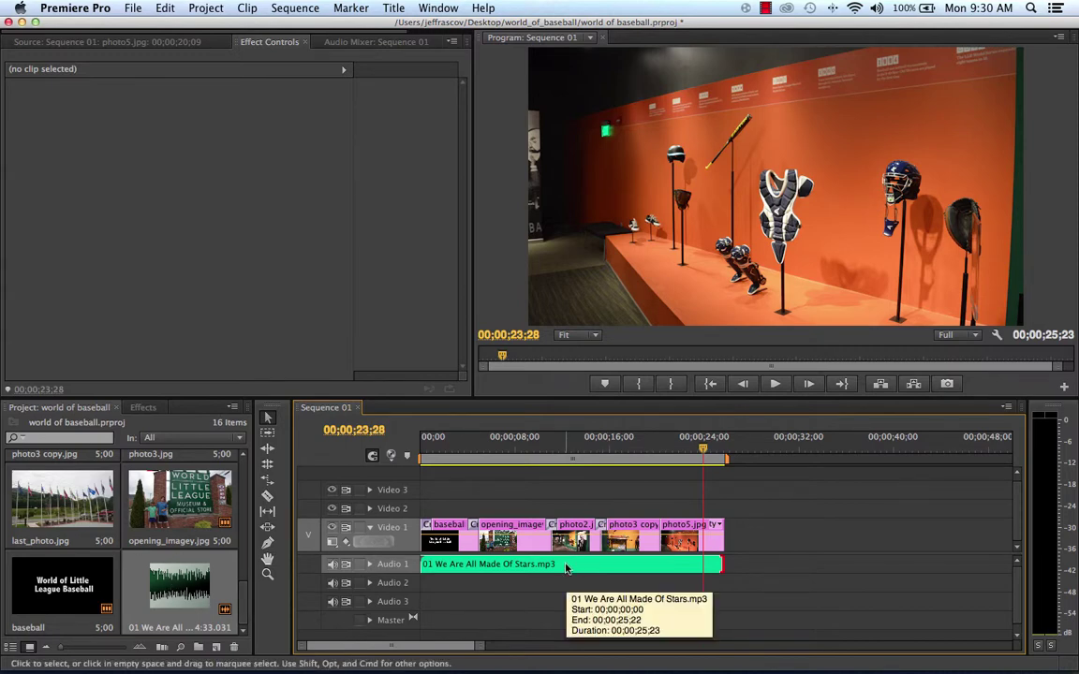
click(370, 563)
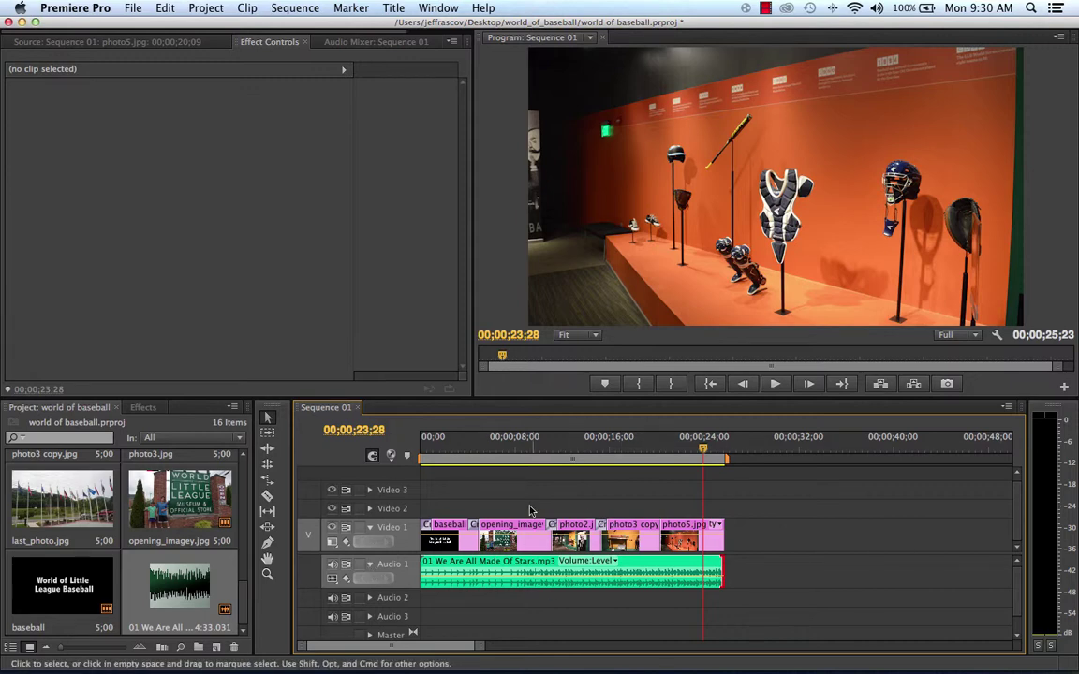
Make the sequence timeline active and open the media export settings for Sequence 01
click(136, 9)
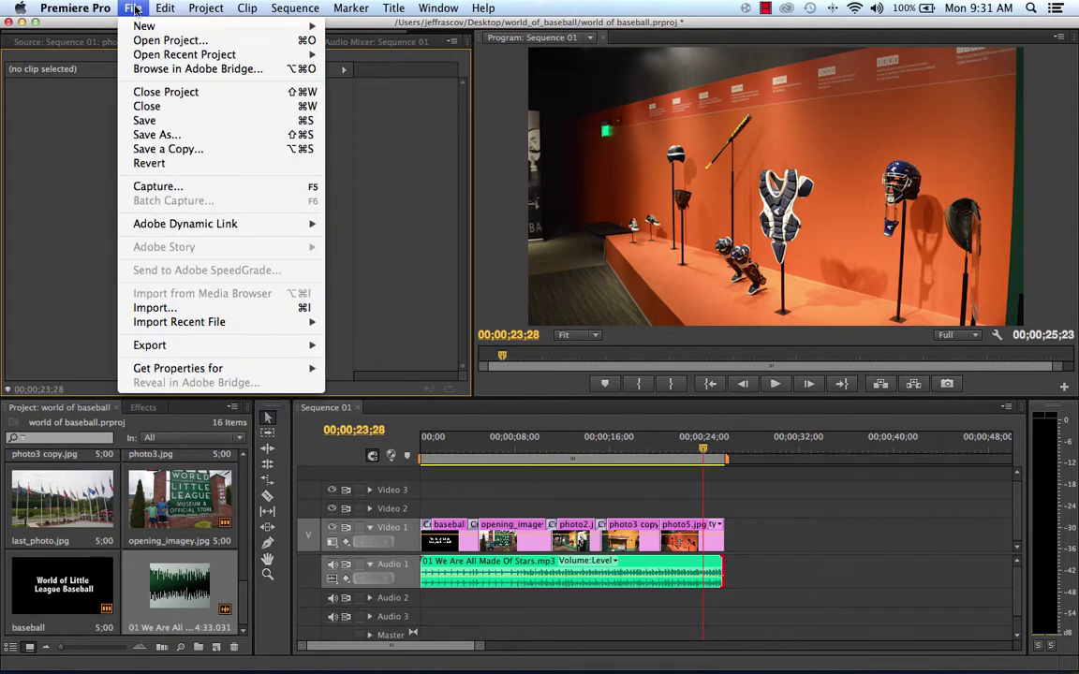
mouse_move(169, 348)
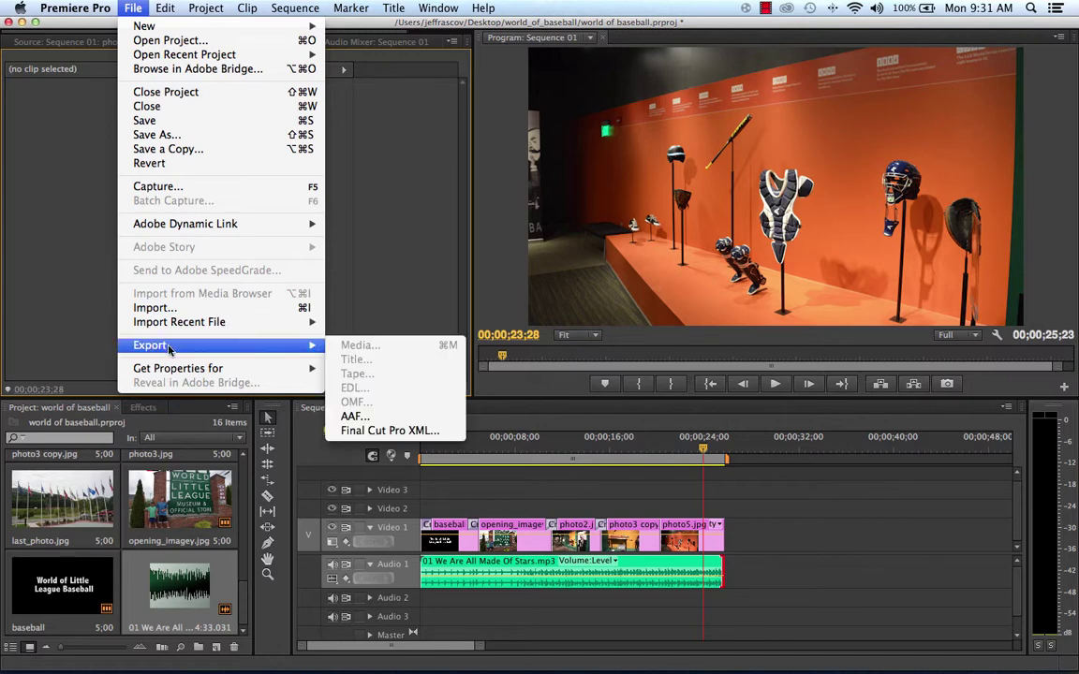
click(576, 426)
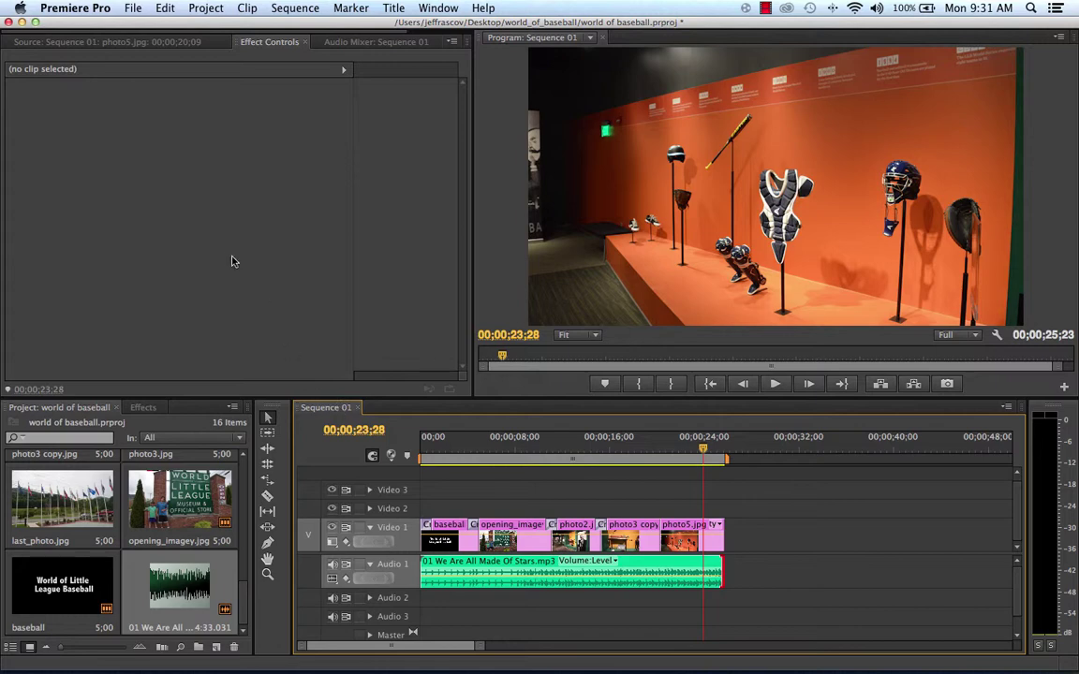
click(134, 8)
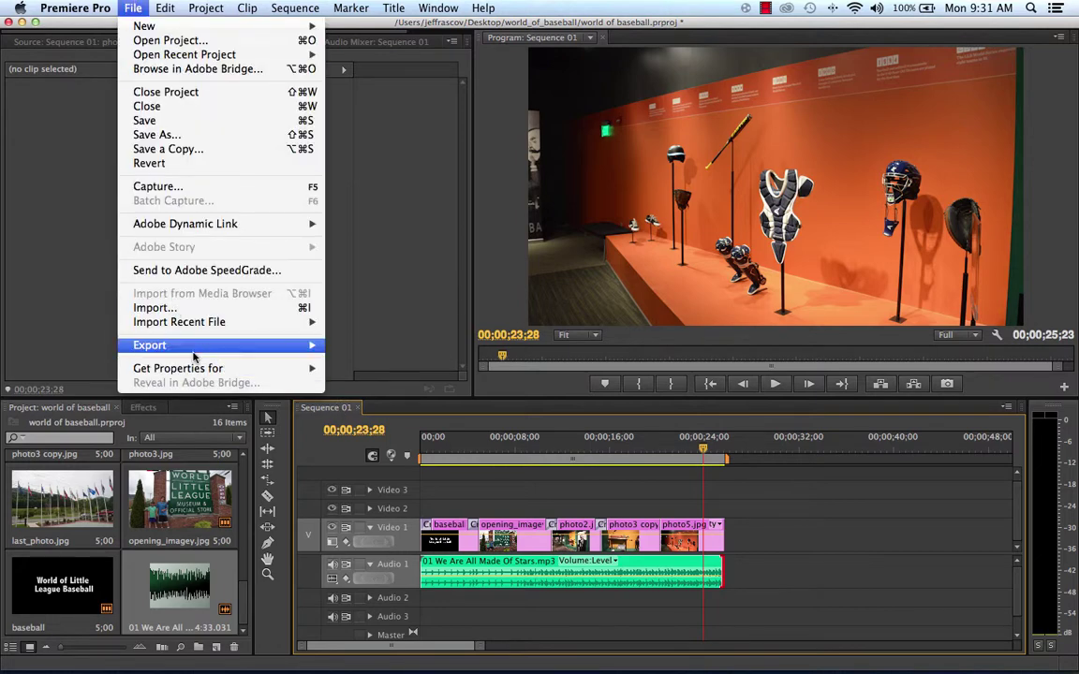
mouse_move(201, 347)
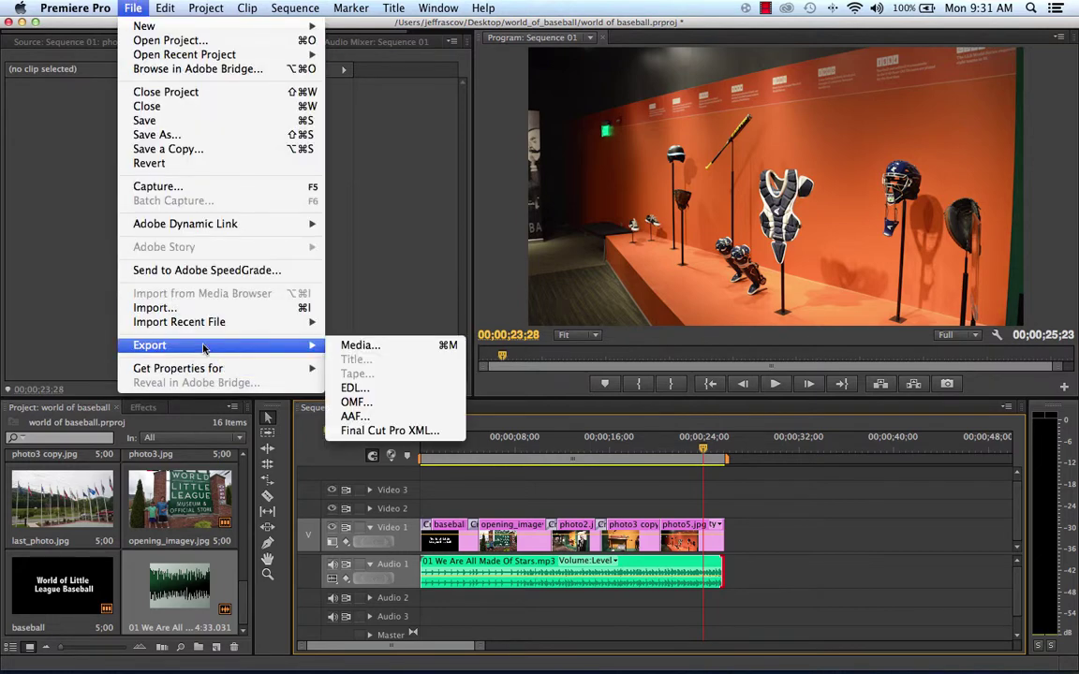
click(389, 347)
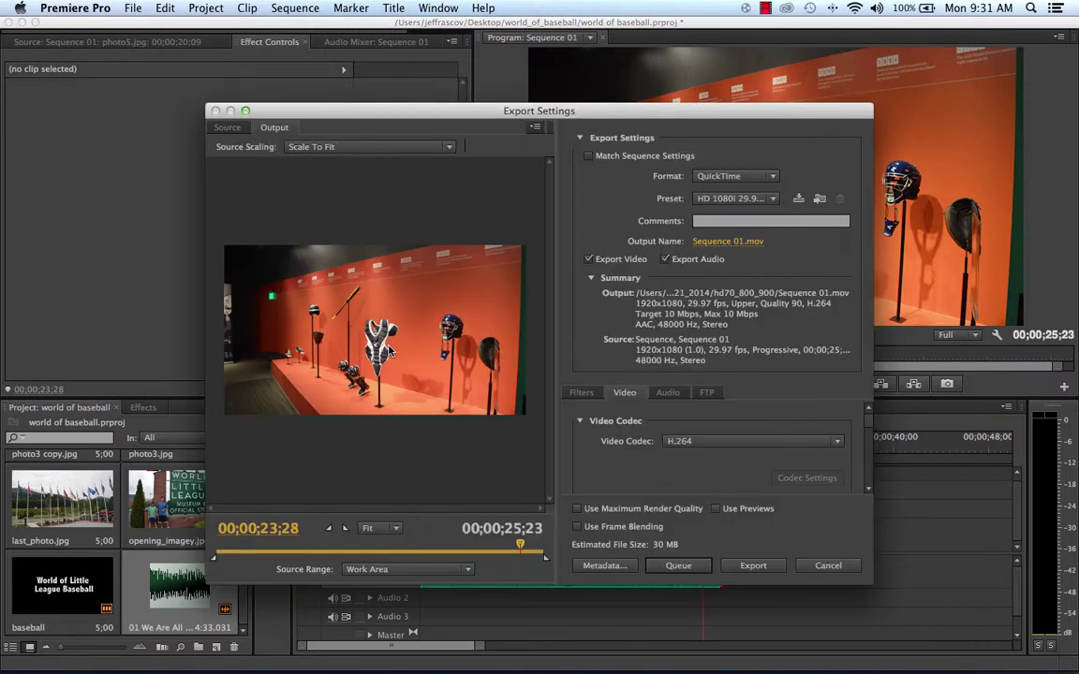
drag(575, 110, 543, 79)
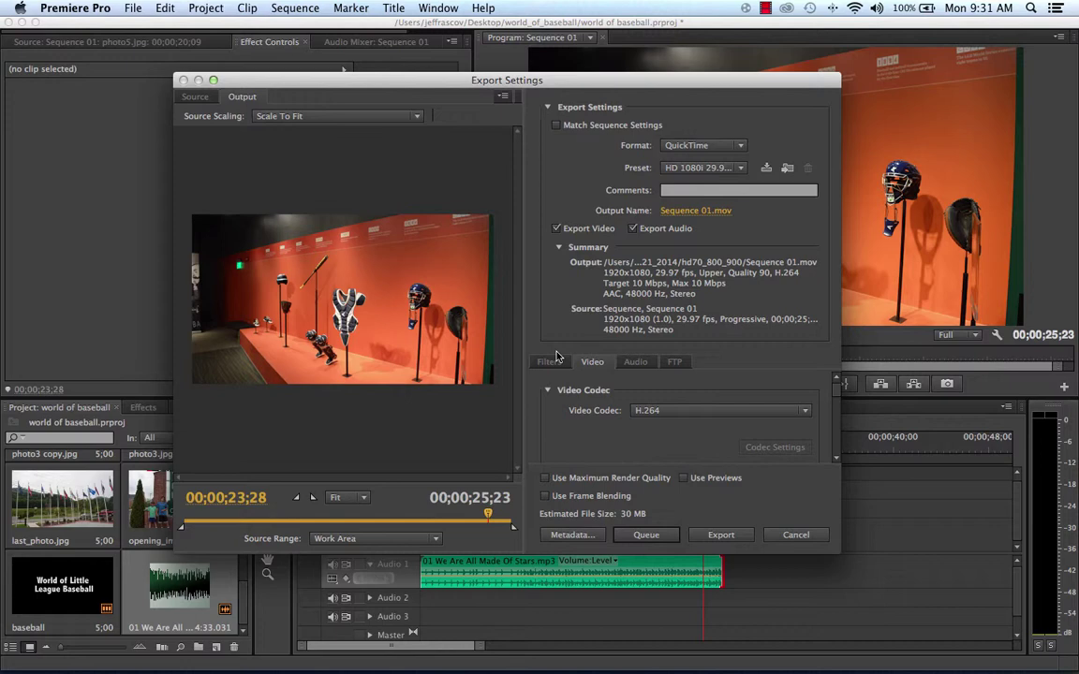
drag(574, 81, 543, 66)
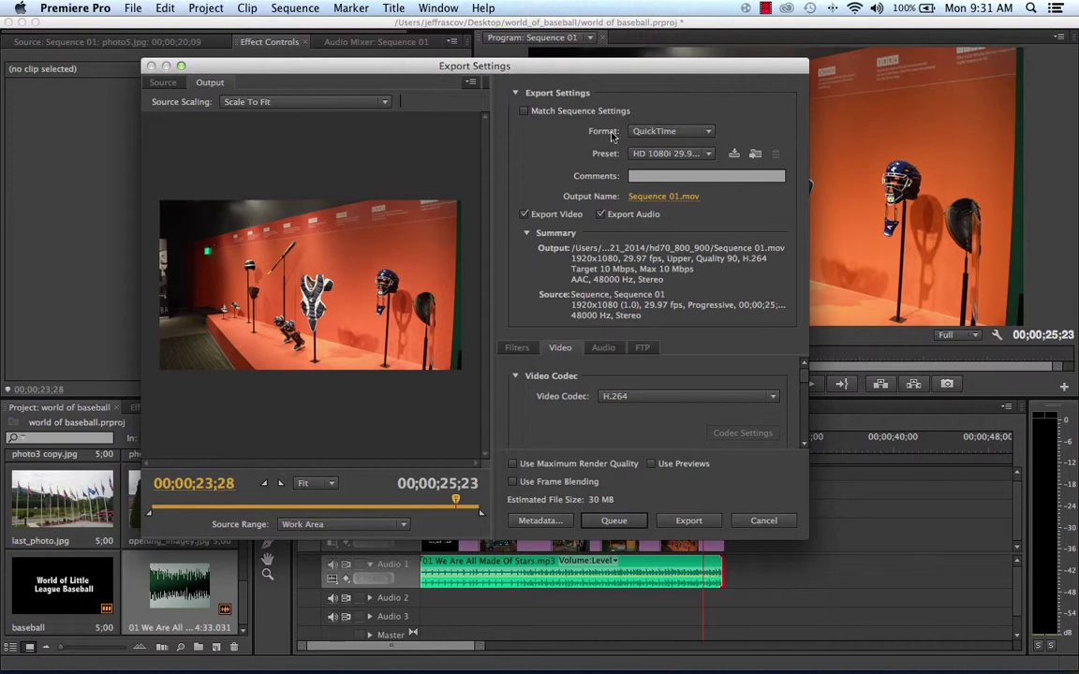
Set the export format to H.264 with the YouTube HD 1080p 29.97 preset
click(669, 133)
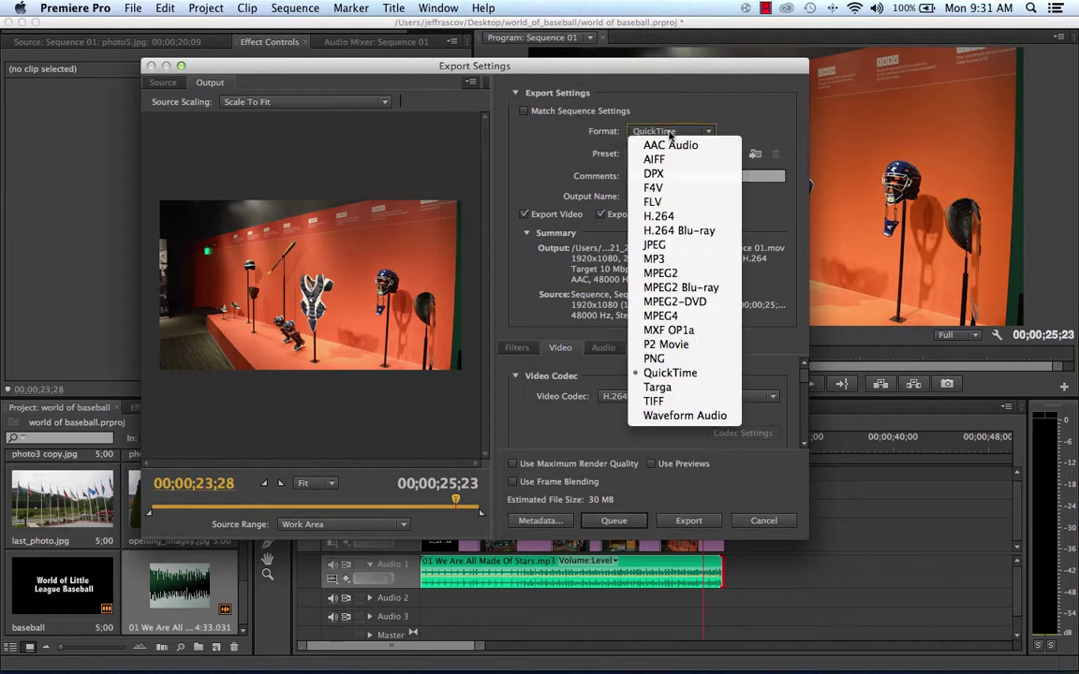
click(675, 219)
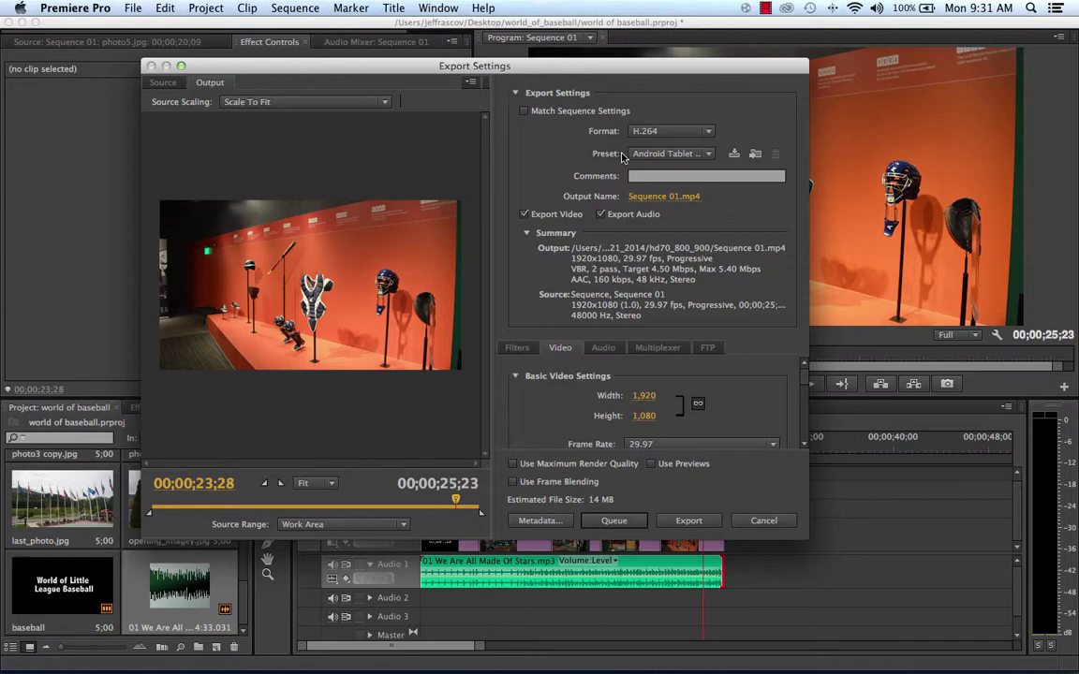
click(688, 156)
scroll(740, 463, down, 10)
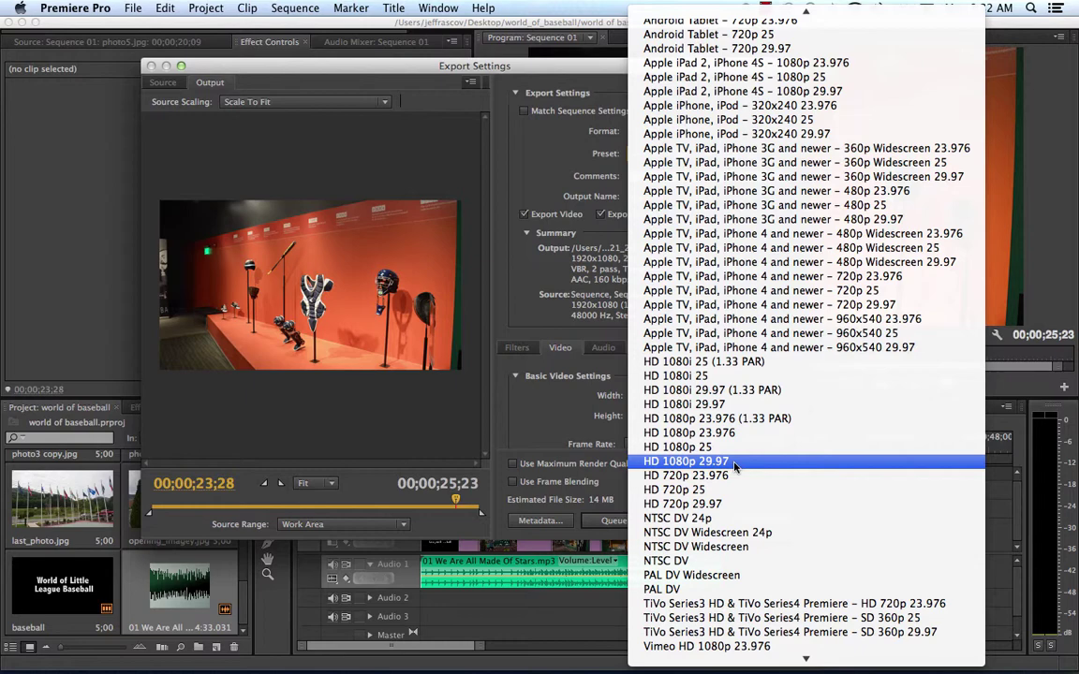
scroll(735, 465, down, 8)
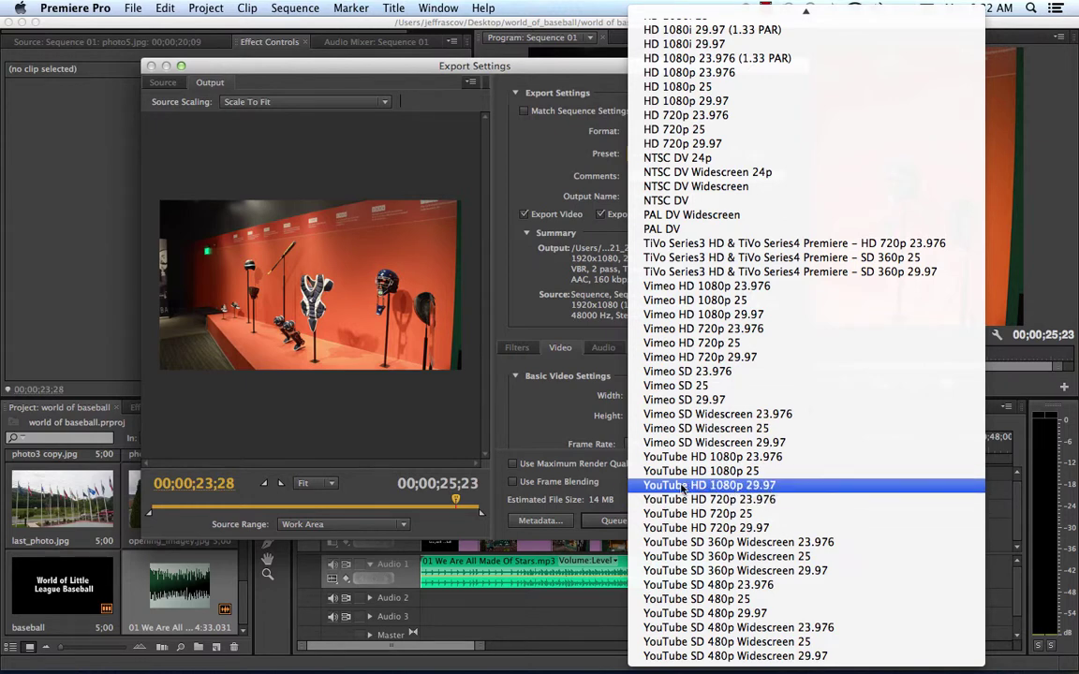
click(734, 488)
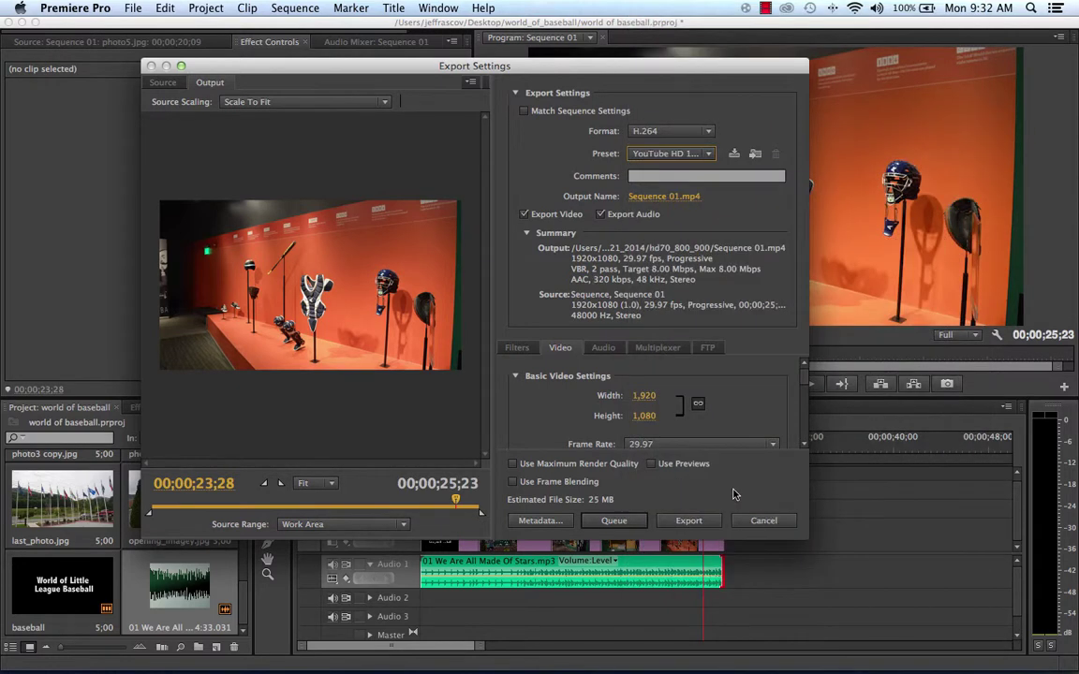
Name the output file baseball_premiere in the world_of_baseball folder on the Desktop and export the video immediately
click(673, 197)
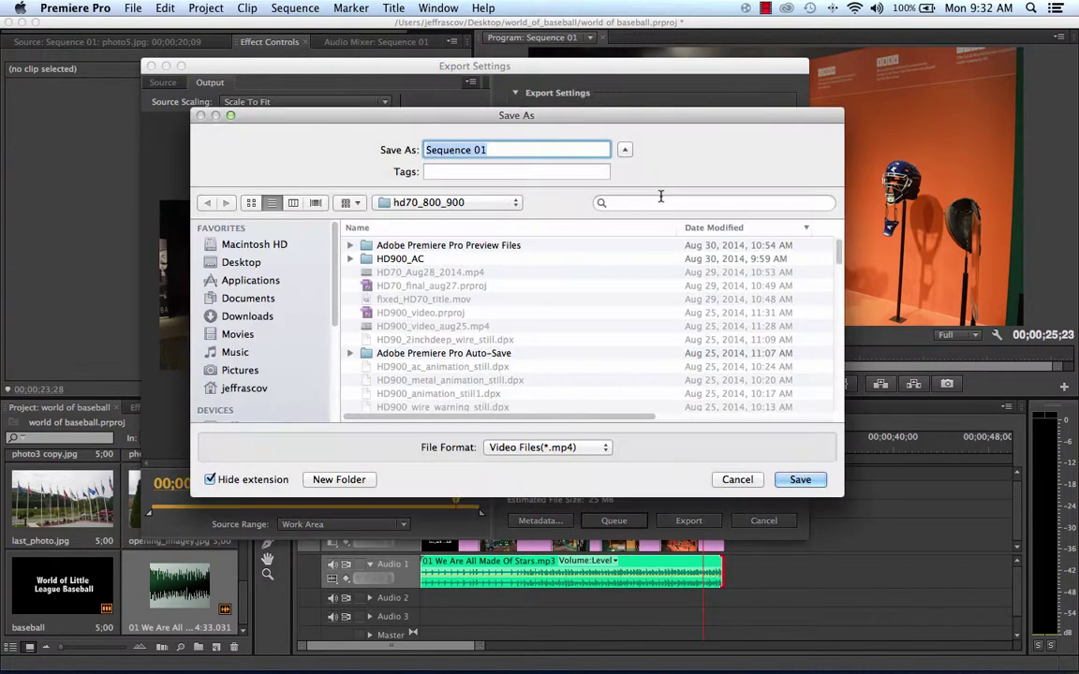
text(bas)
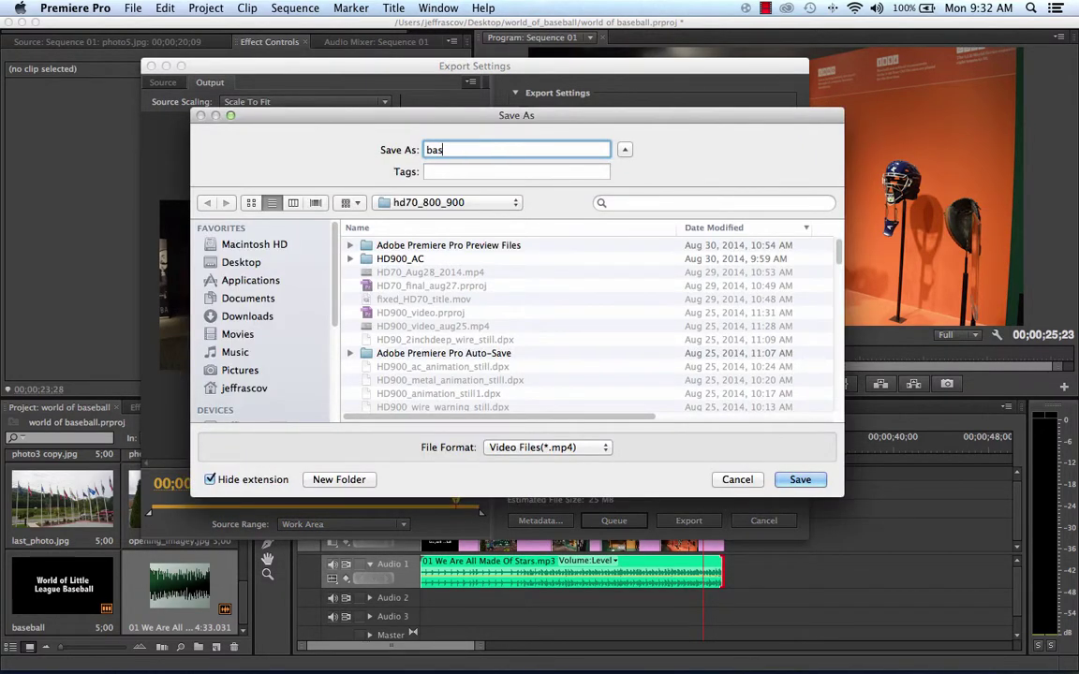
text(eball_premiere)
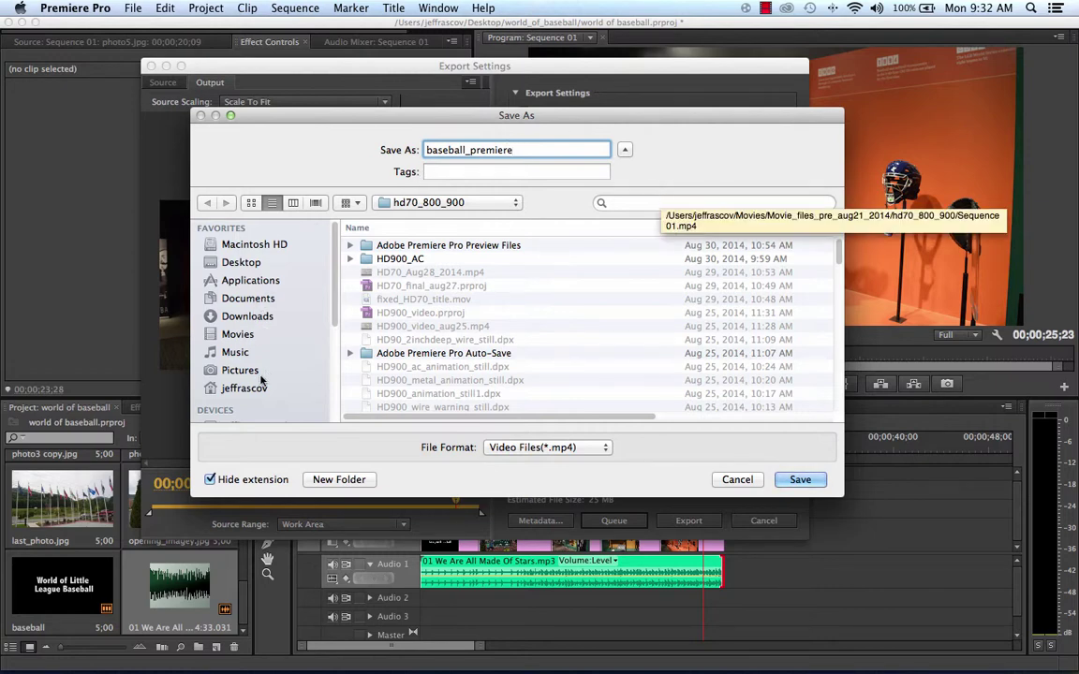
click(249, 298)
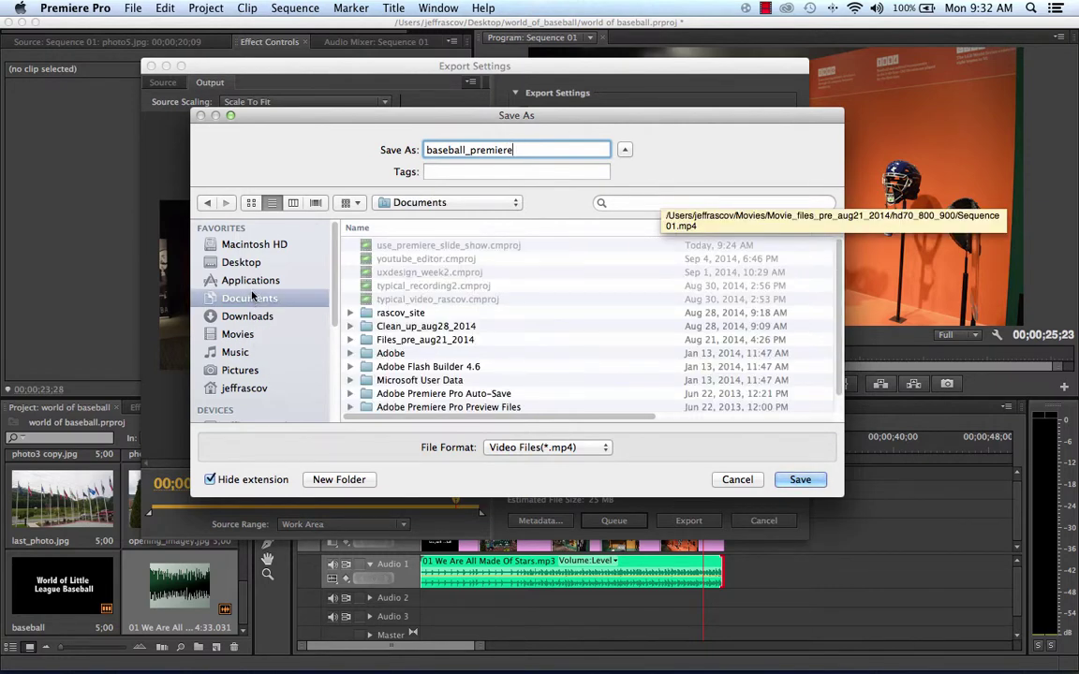
click(234, 262)
double_click(402, 244)
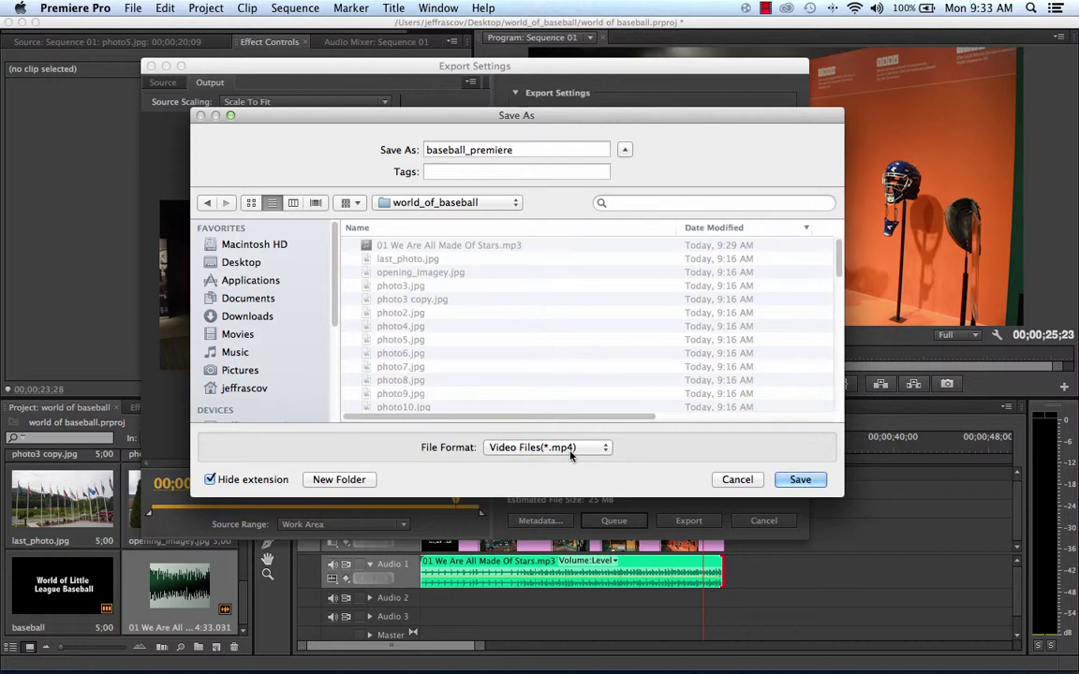
click(800, 480)
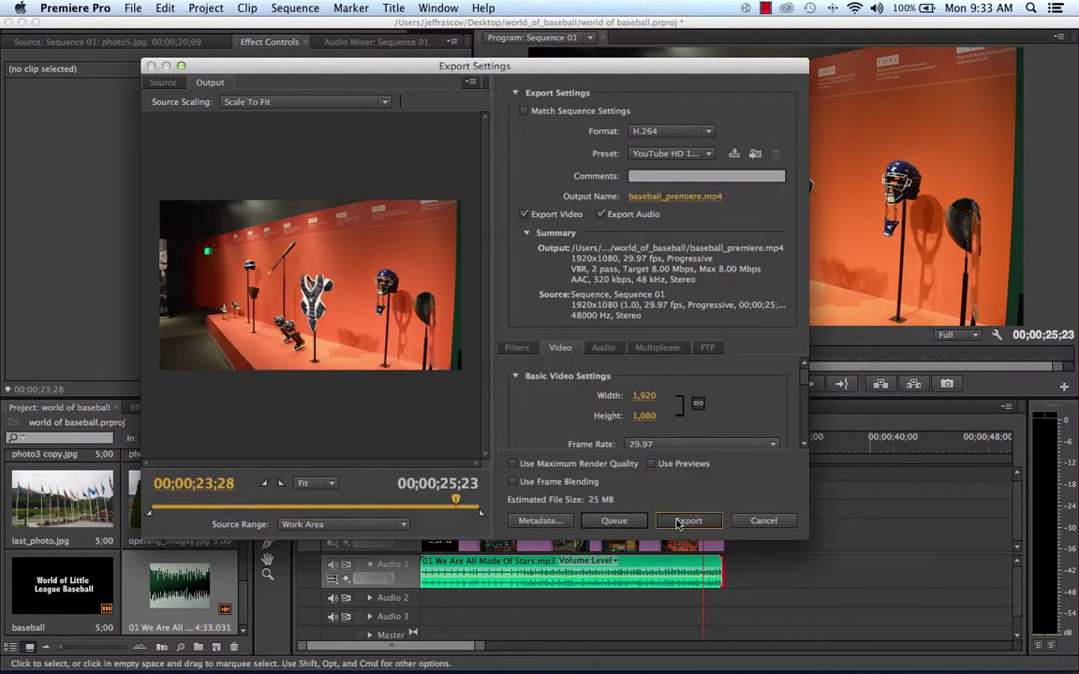
click(687, 520)
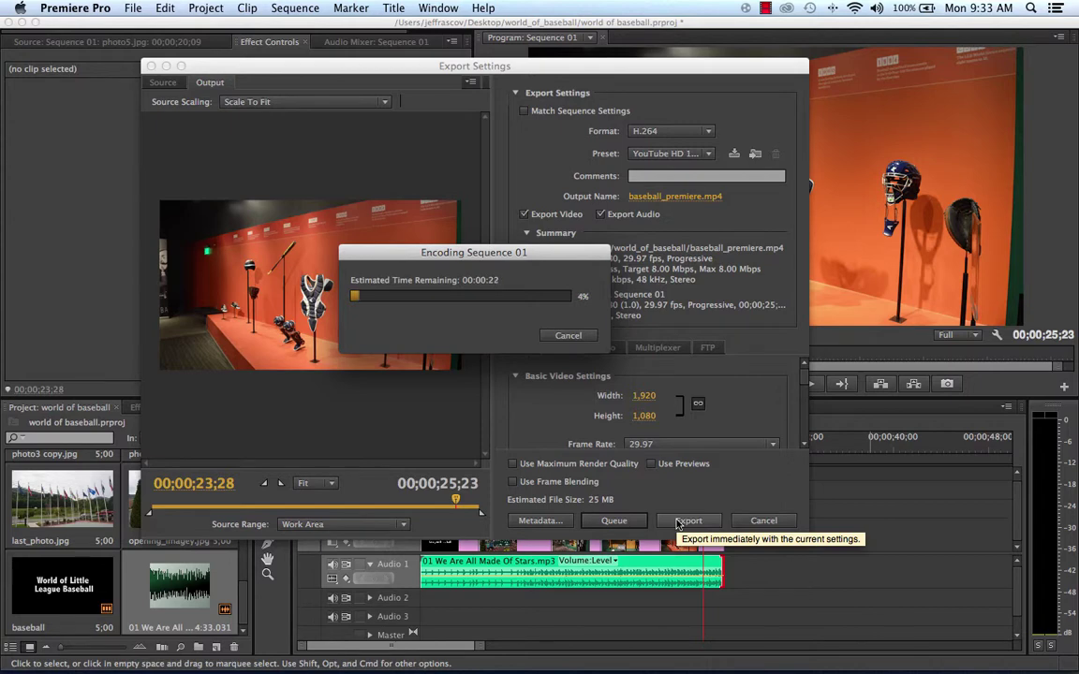